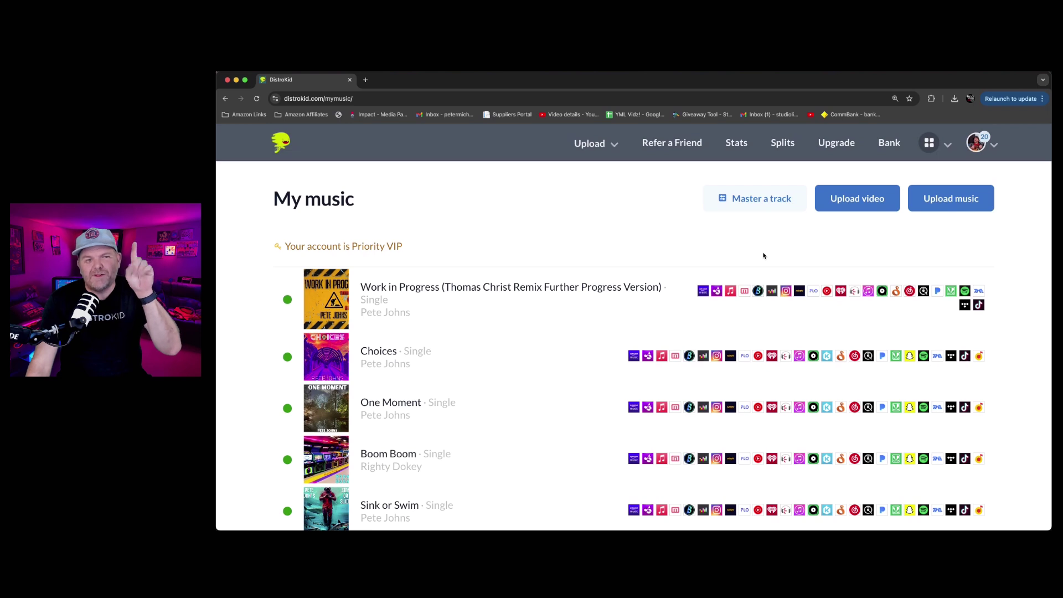
- Open the account upgrade page and review the available subscription plans
scroll(764, 255, "down", 1)
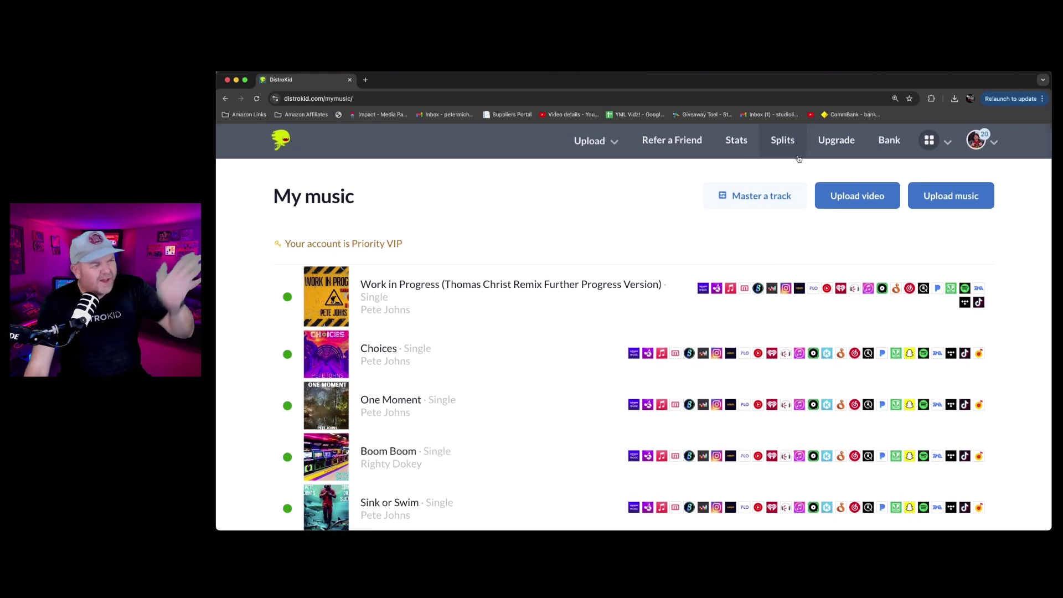
left_click(843, 148)
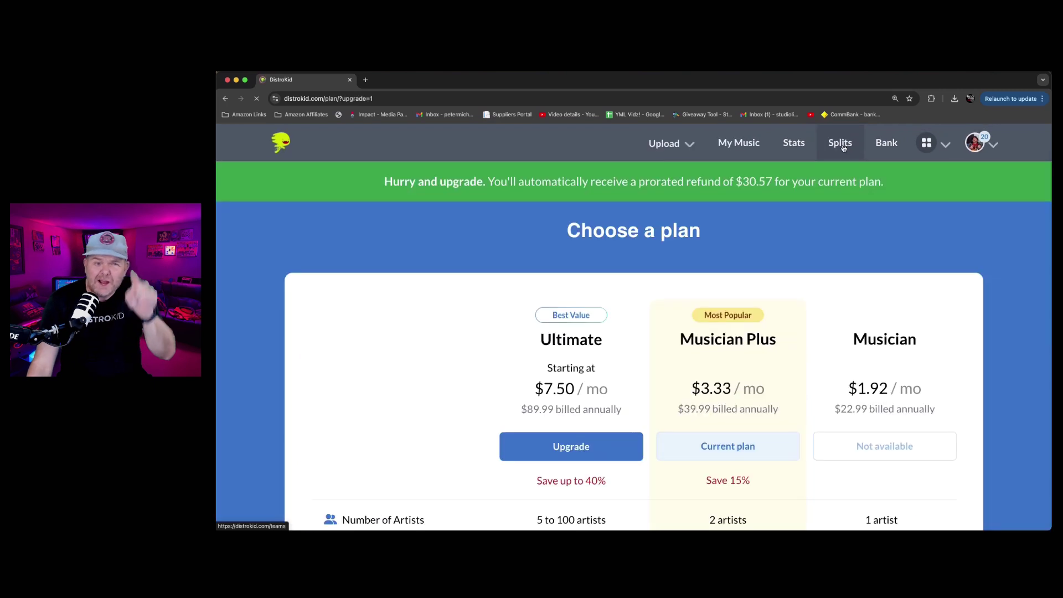
scroll(850, 244, "down", 2)
scroll(851, 247, "down", 3)
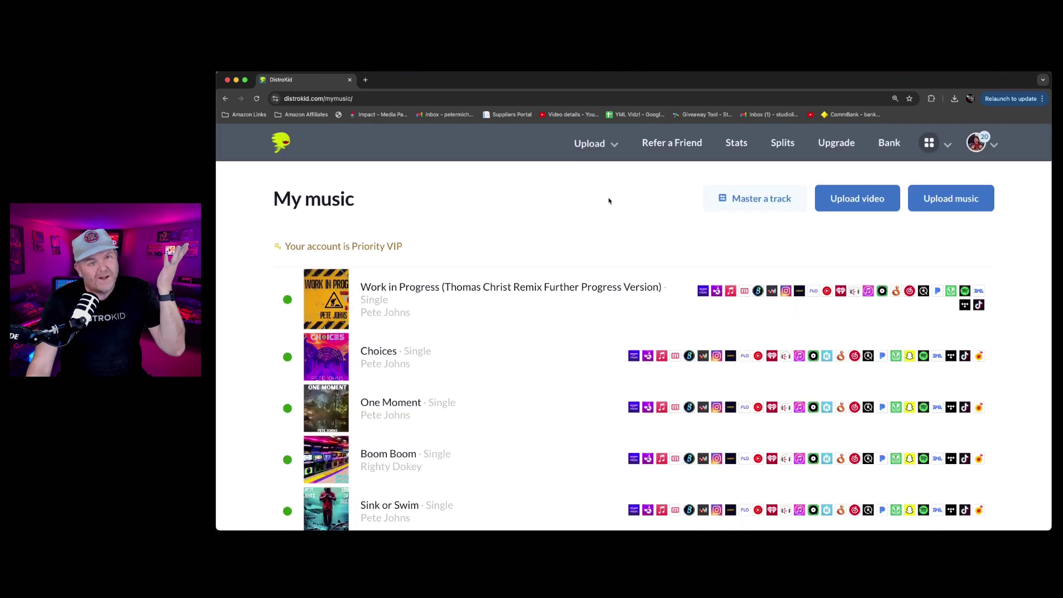
- Start a new music upload and add Snapchat to its services, declaring 100% ownership of the publishing rights
left_click(619, 150)
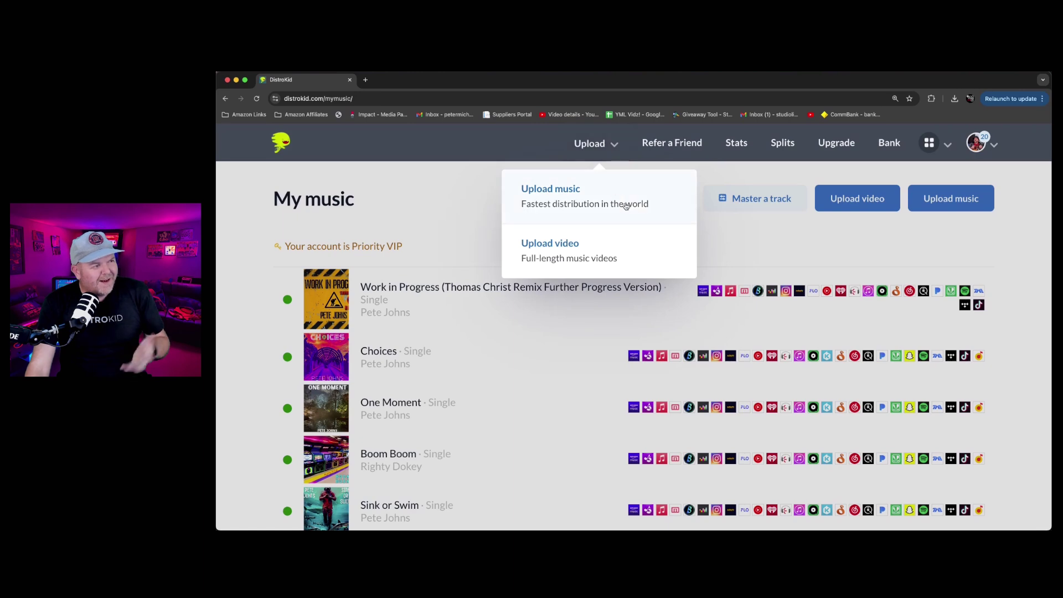
left_click(645, 192)
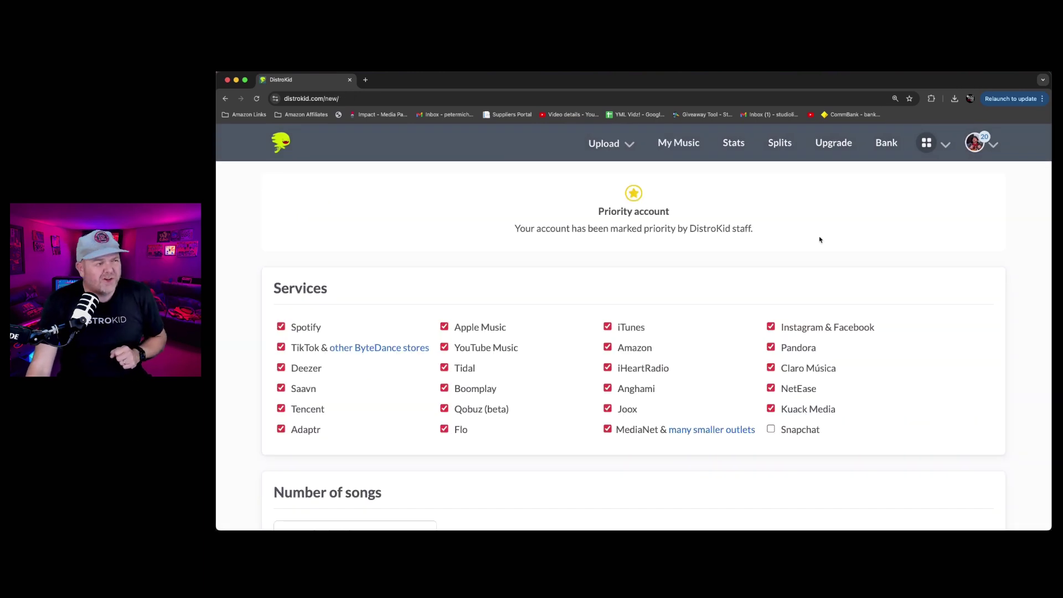
scroll(818, 235, "down", 3)
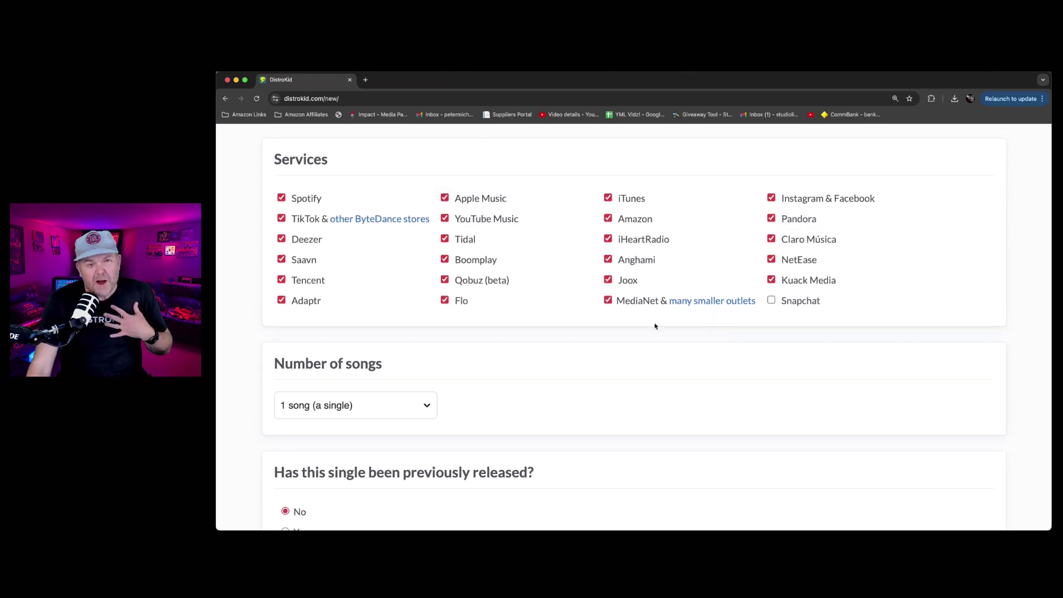
left_click(774, 300)
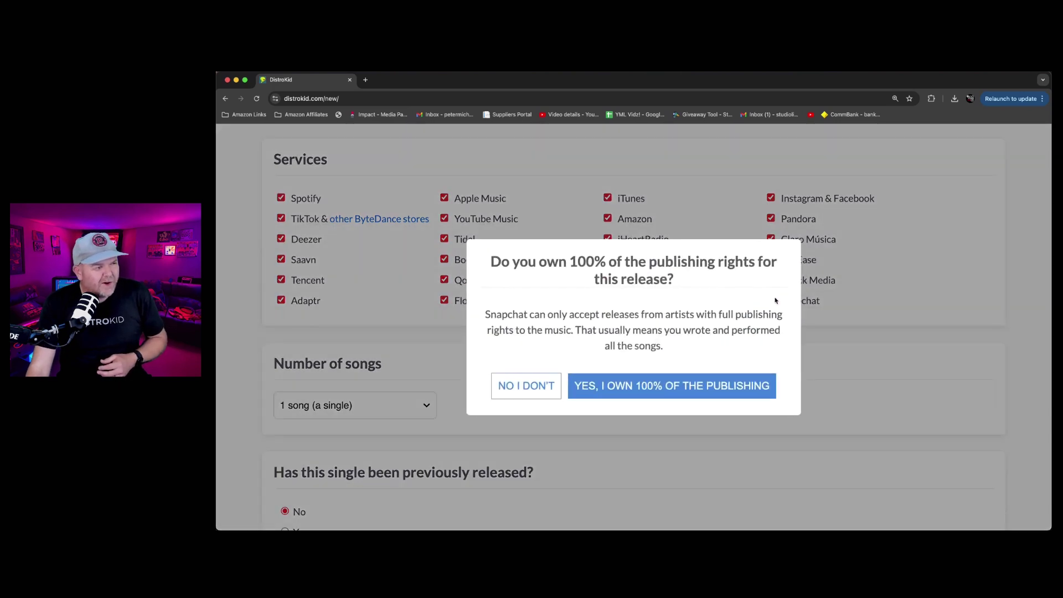
left_click(718, 389)
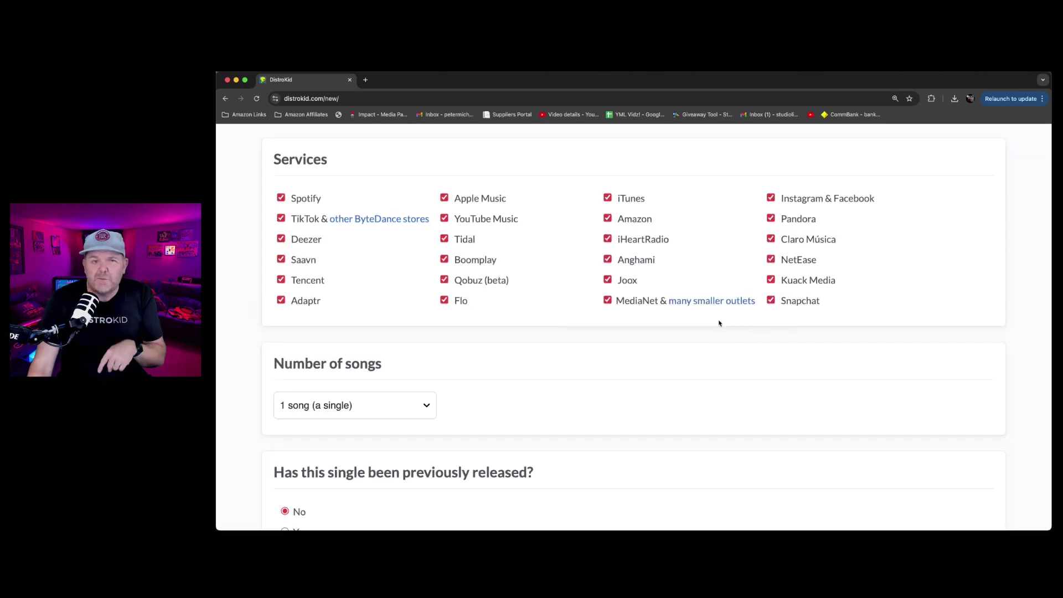
- Set the number of songs to 2 and select the first listed artist for the release
left_click(426, 408)
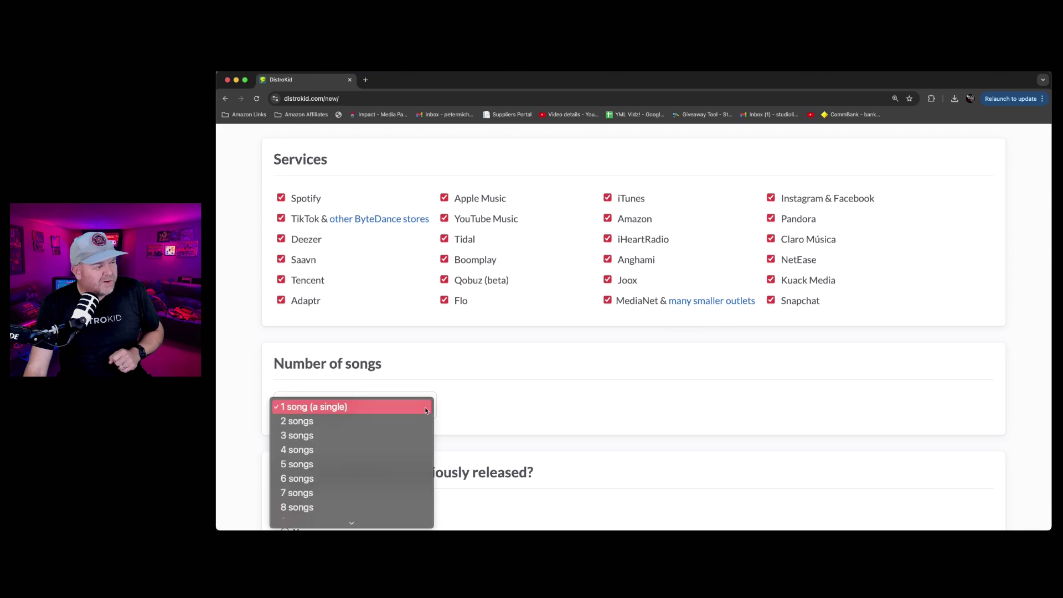
left_click(390, 426)
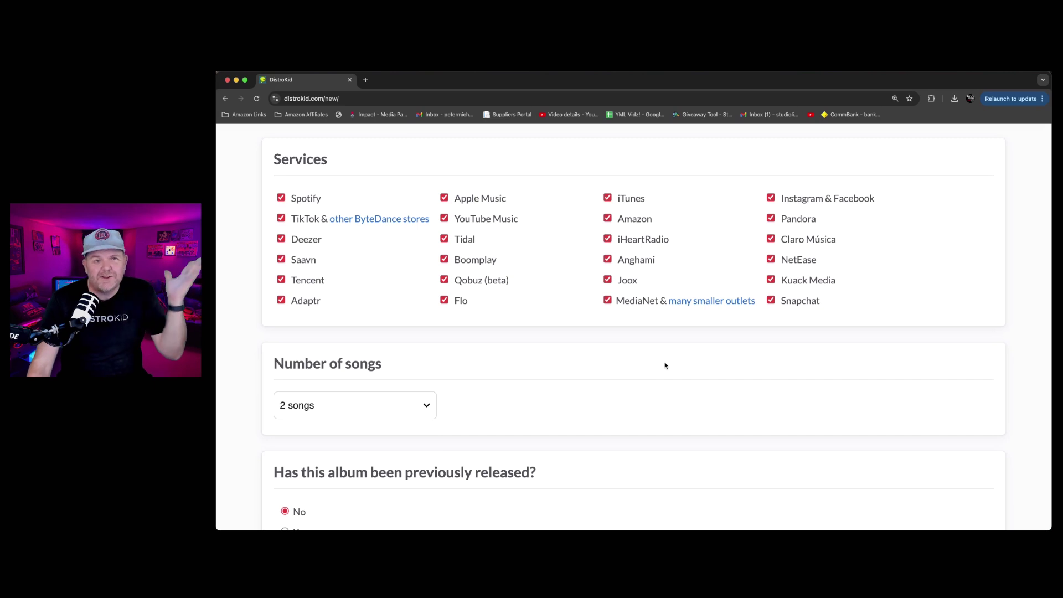
scroll(417, 193, "down", 6)
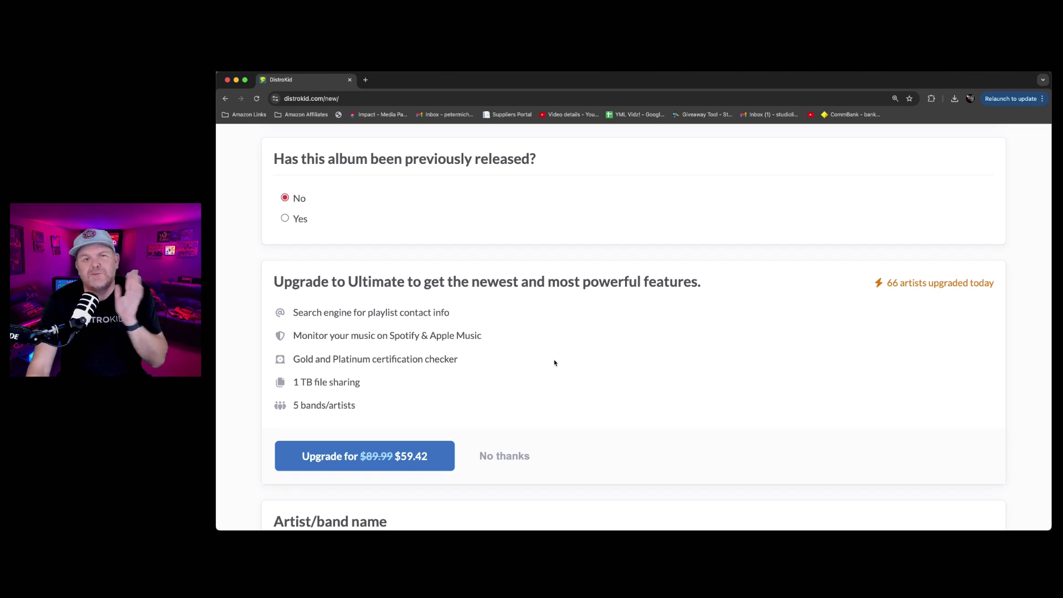
scroll(553, 277, "down", 7)
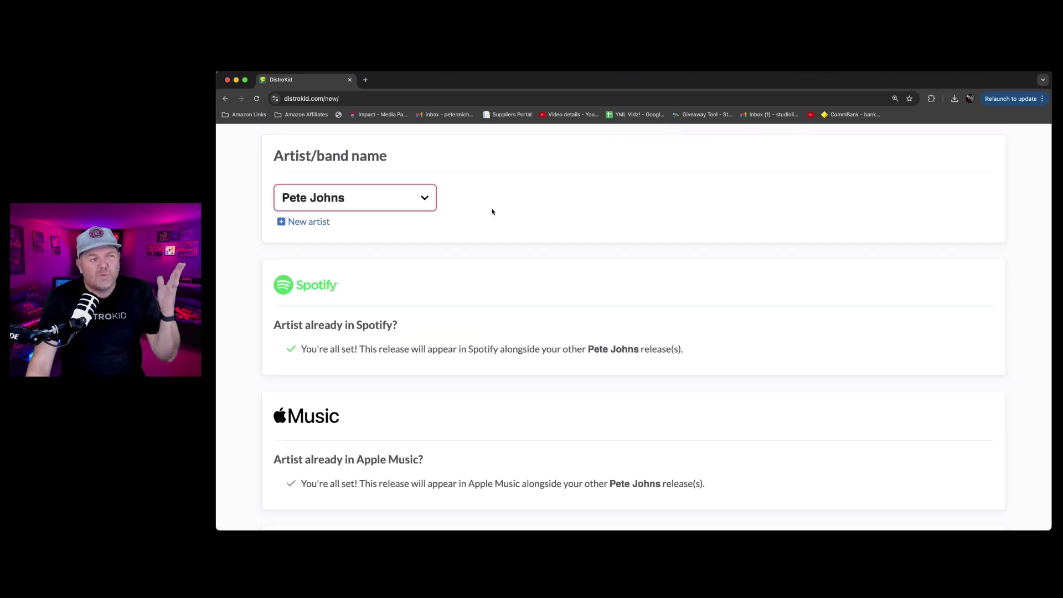
left_click(435, 199)
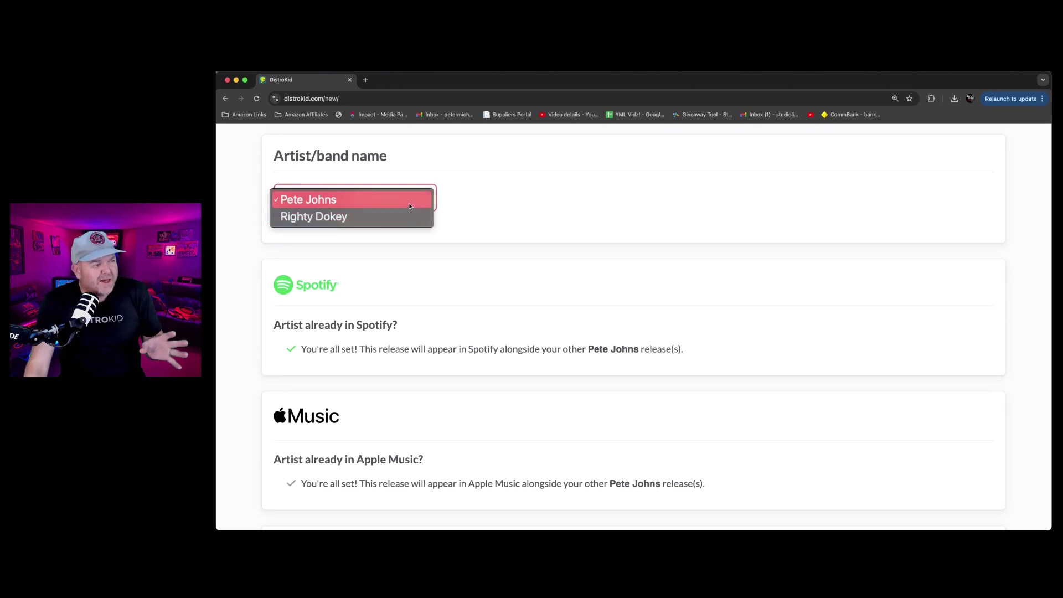
left_click(403, 203)
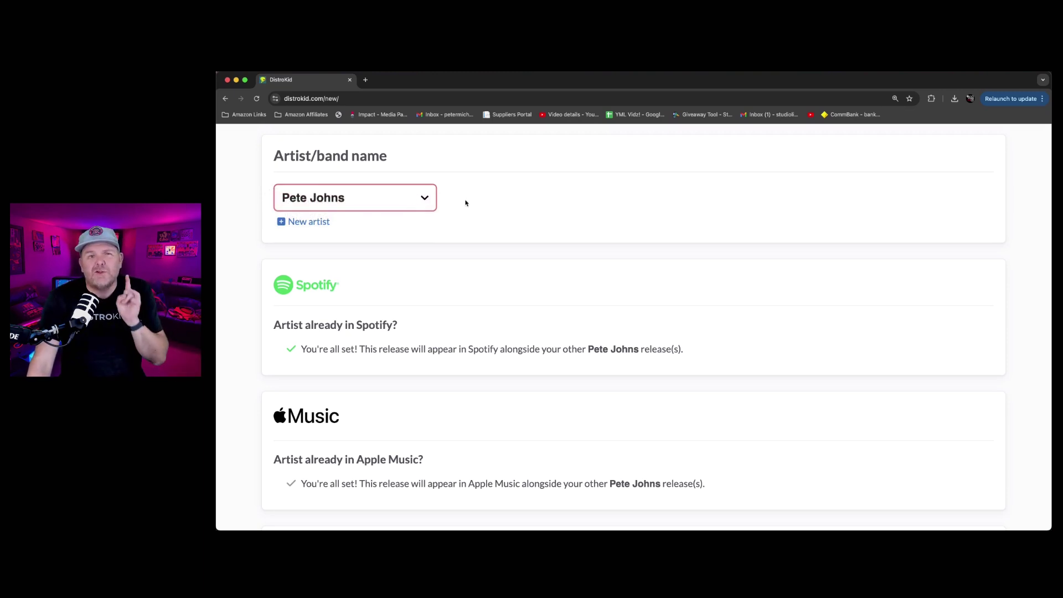
- Set the album's release date to October 6, 2024
scroll(724, 259, "down", 3)
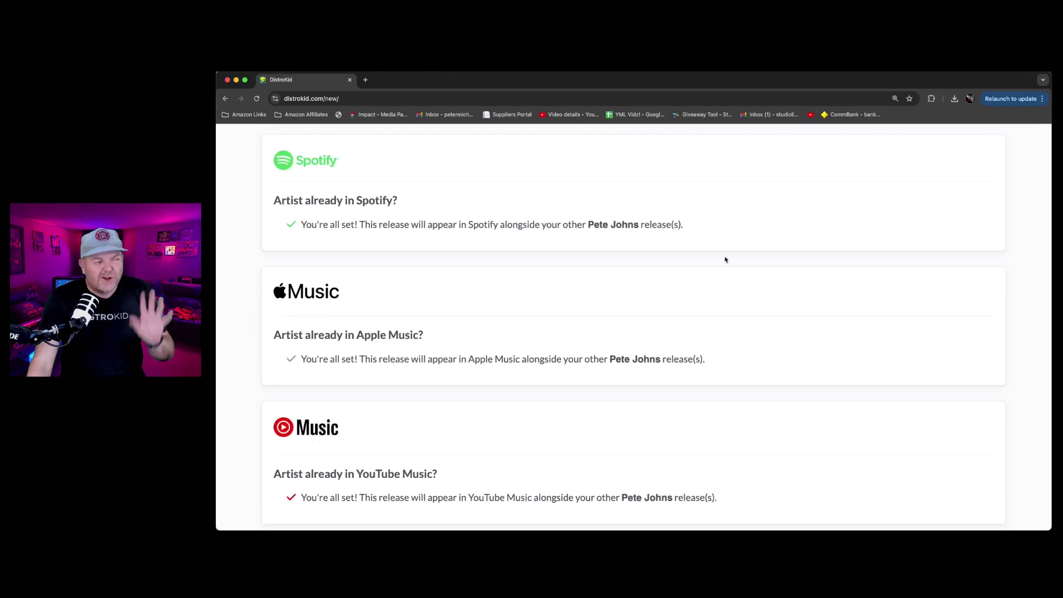
scroll(595, 234, "down", 5)
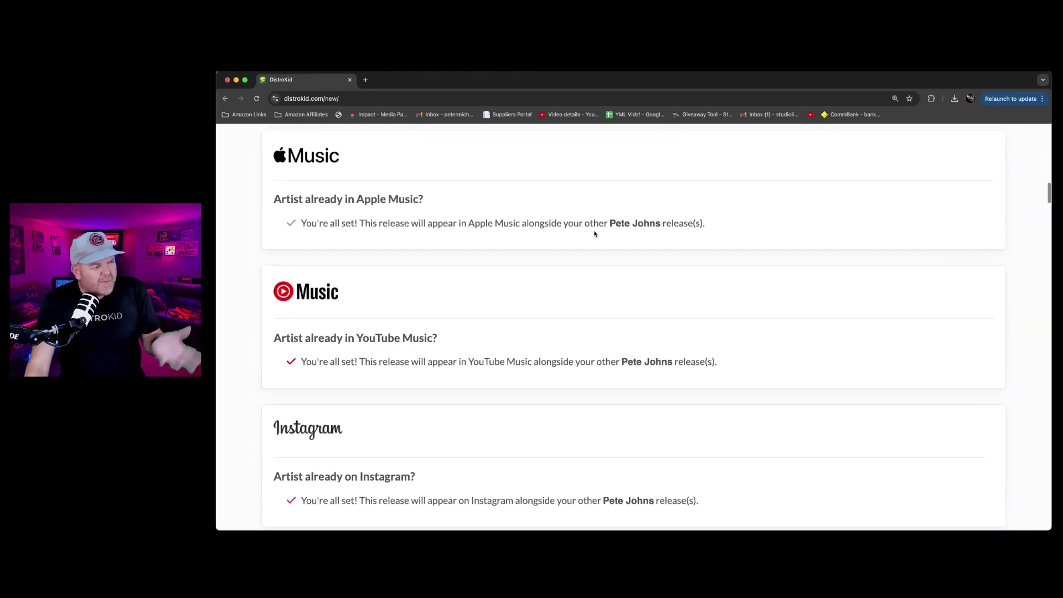
scroll(595, 233, "down", 4)
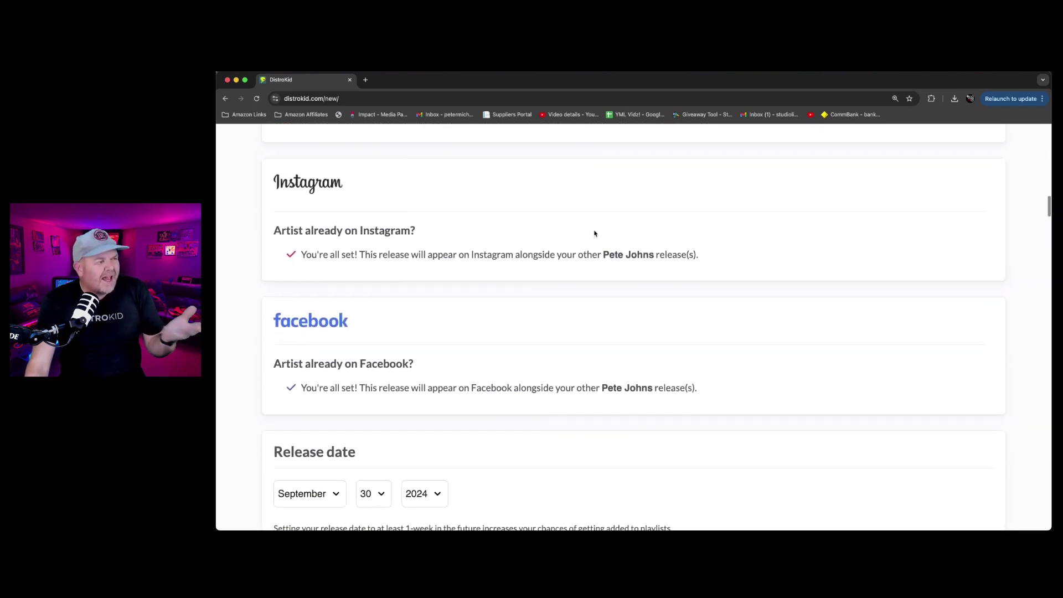
scroll(595, 234, "down", 3)
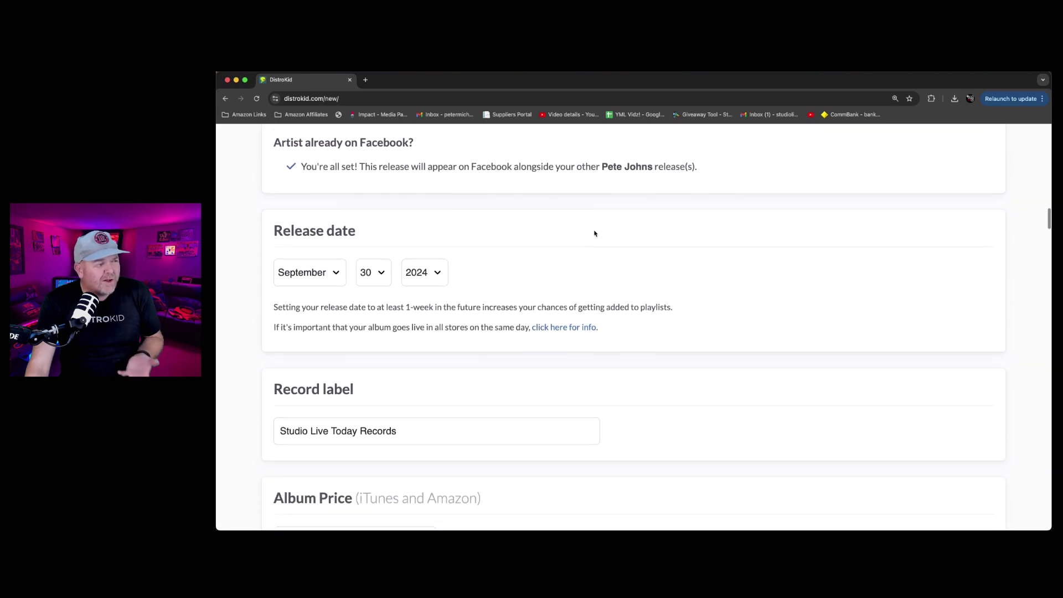
scroll(595, 233, "up", 1)
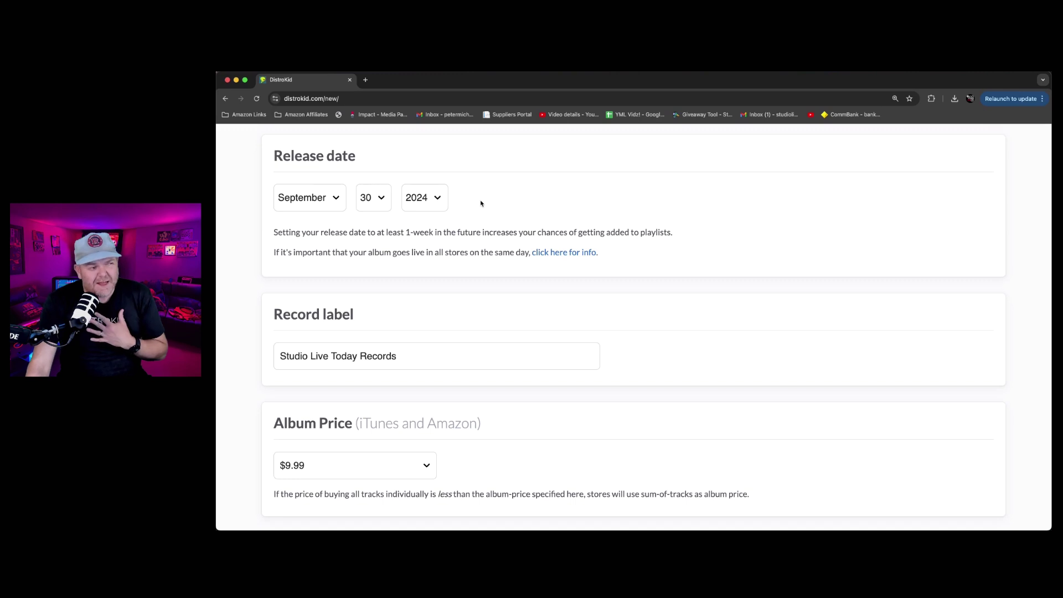
left_click(334, 200)
left_click(328, 213)
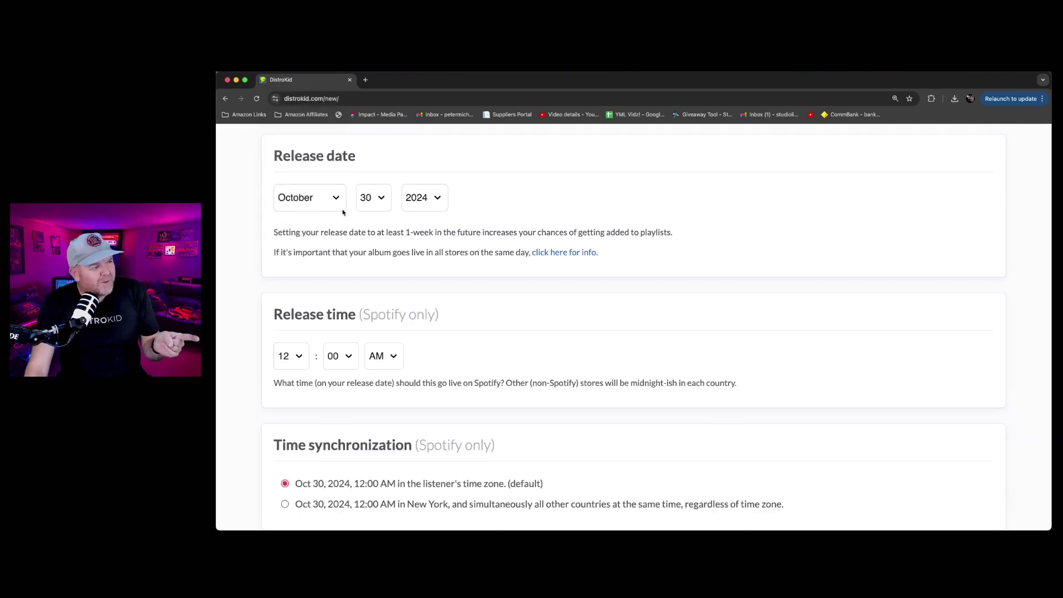
left_click(384, 199)
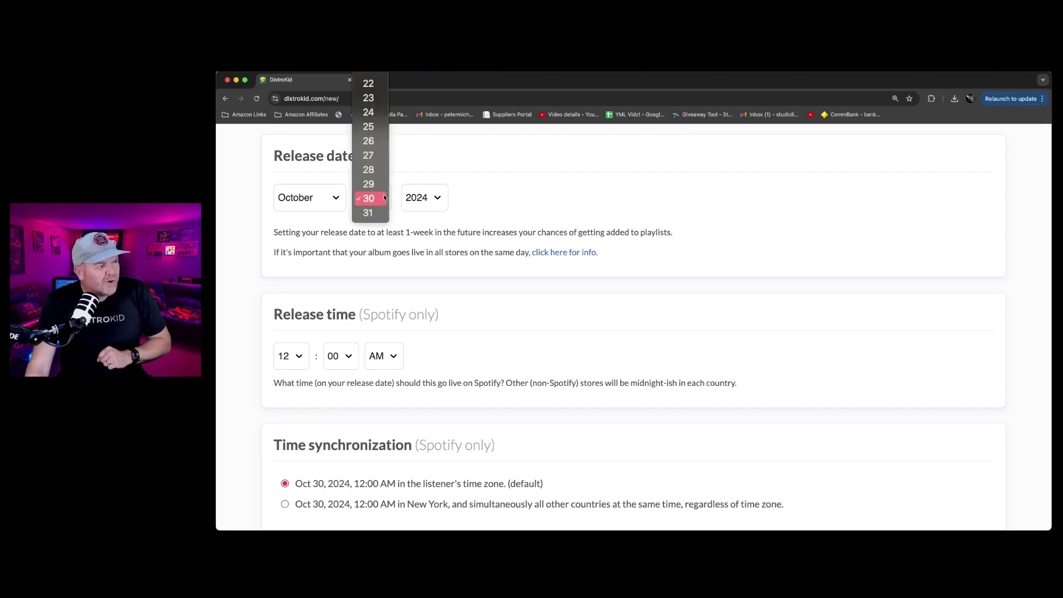
scroll(385, 128, "up", 5)
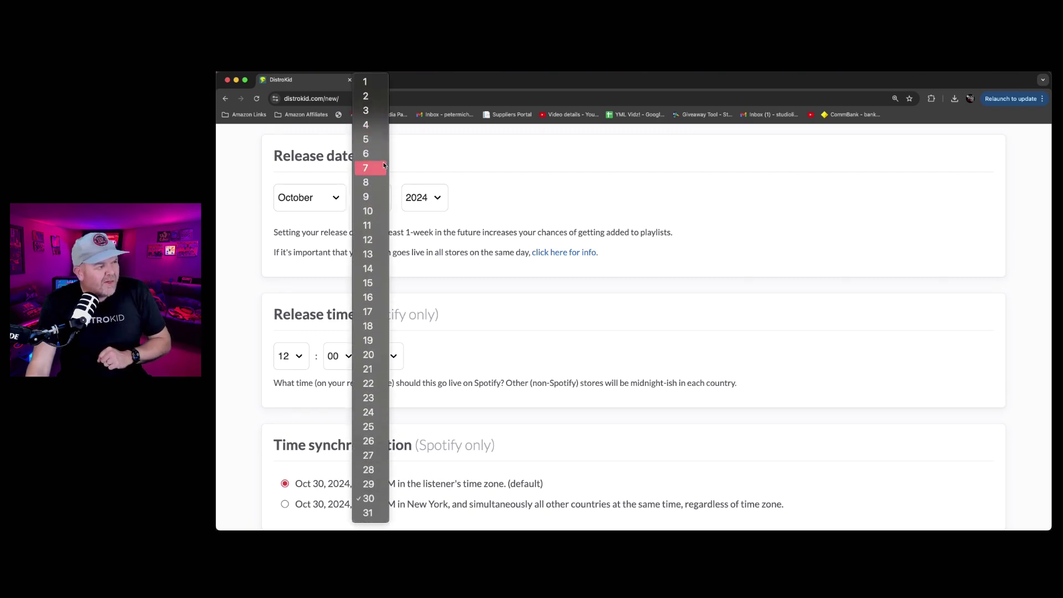
left_click(376, 159)
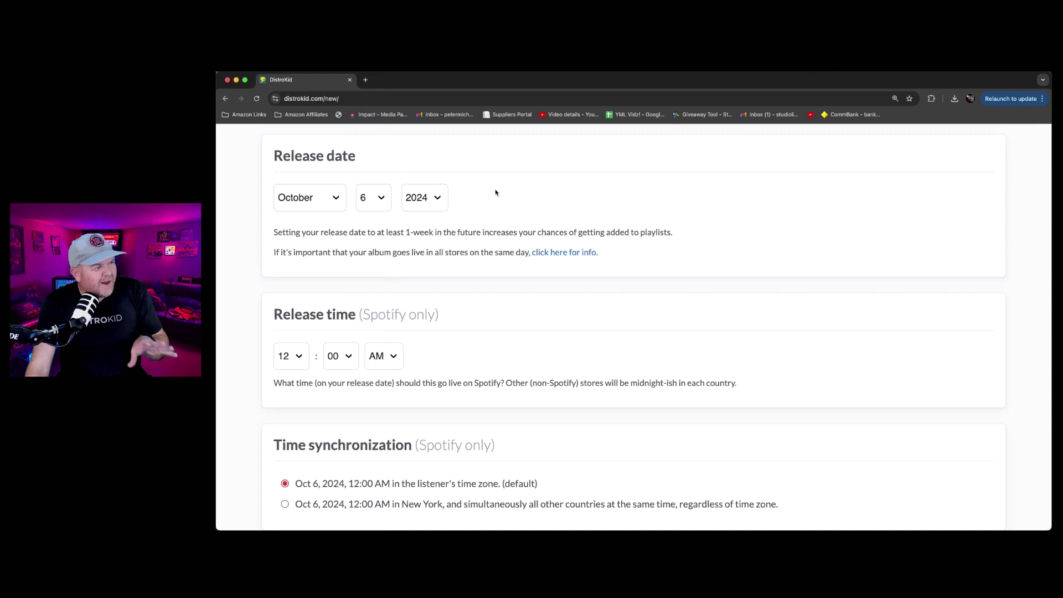
scroll(544, 211, "up", 1)
scroll(543, 210, "down", 1)
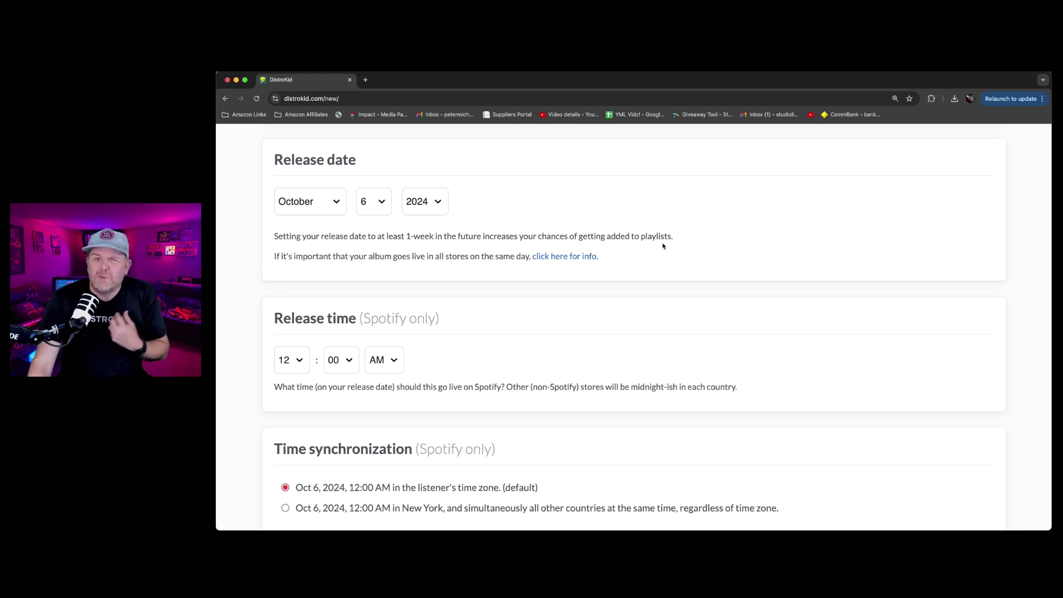
- Set the Spotify release time to 8:00 PM and let people preorder the album before the release date
scroll(473, 211, "down", 3)
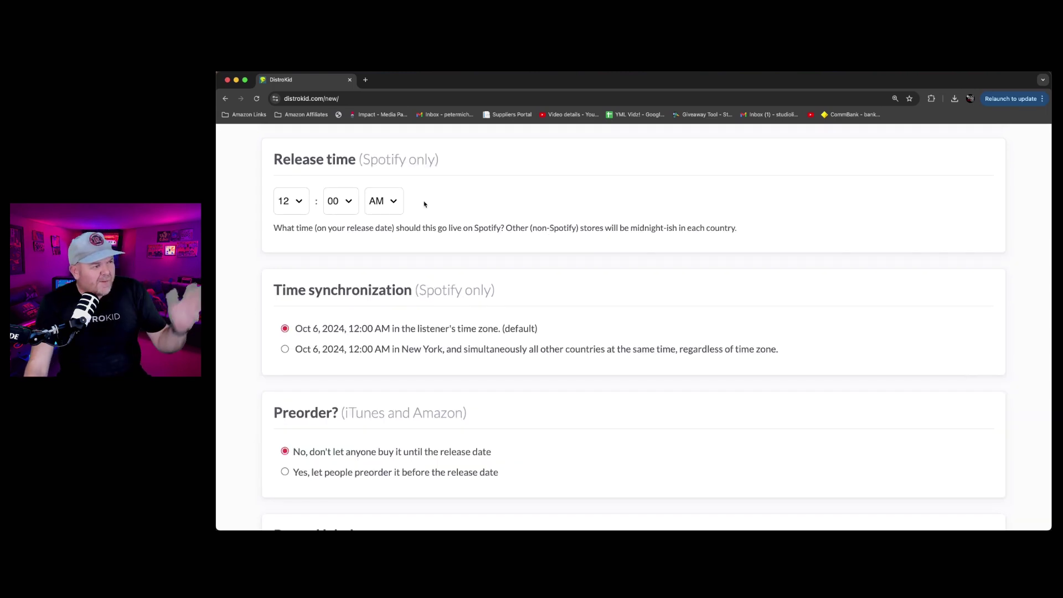
left_click(299, 201)
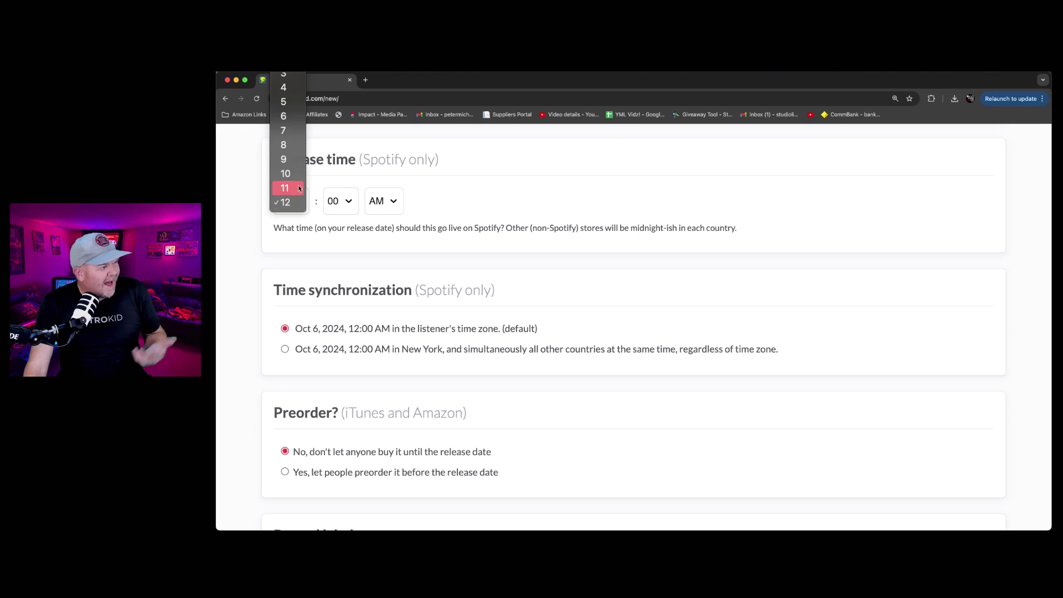
left_click(283, 164)
left_click(384, 201)
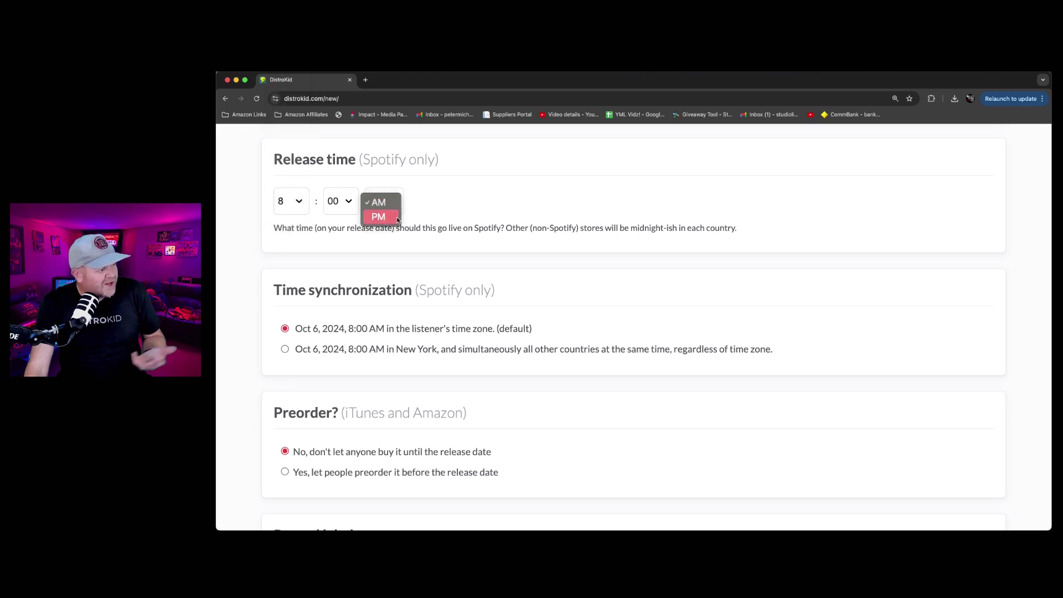
left_click(404, 220)
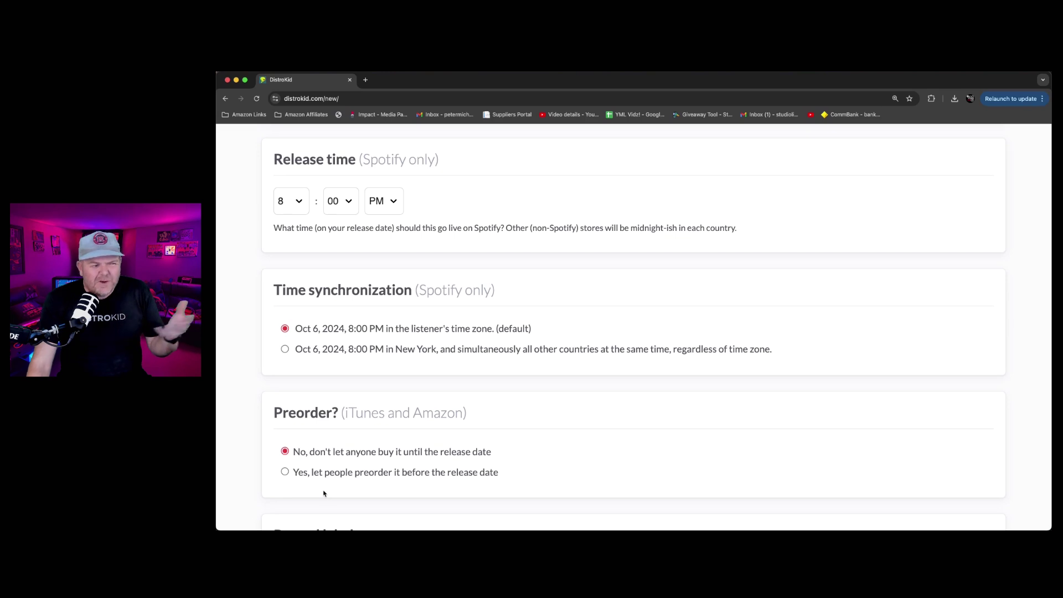
left_click(285, 472)
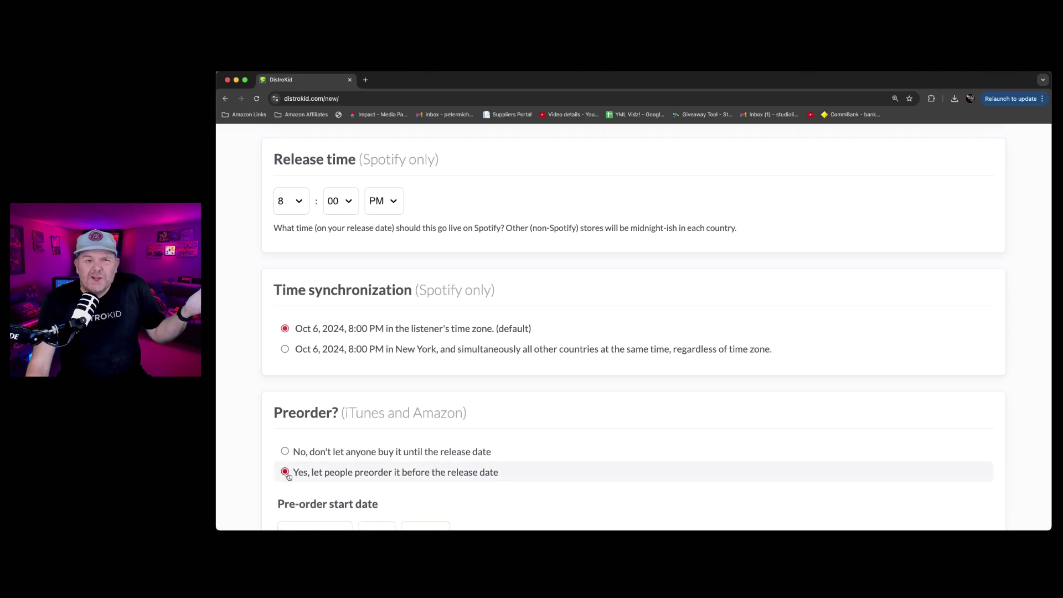
- Set the album price for iTunes and Amazon to $1.99
scroll(555, 247, "down", 6)
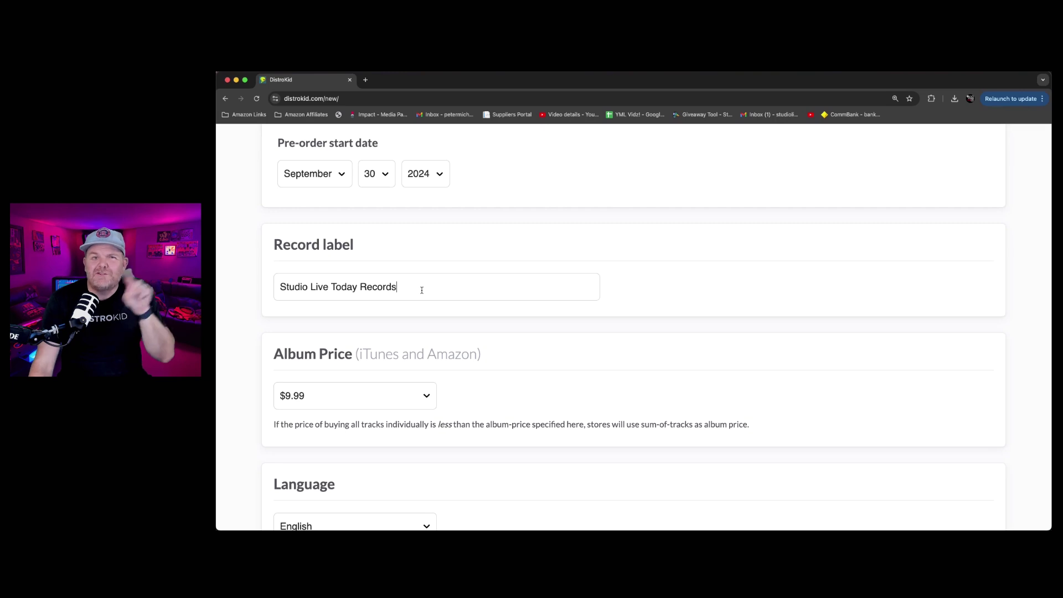
scroll(490, 198, "down", 4)
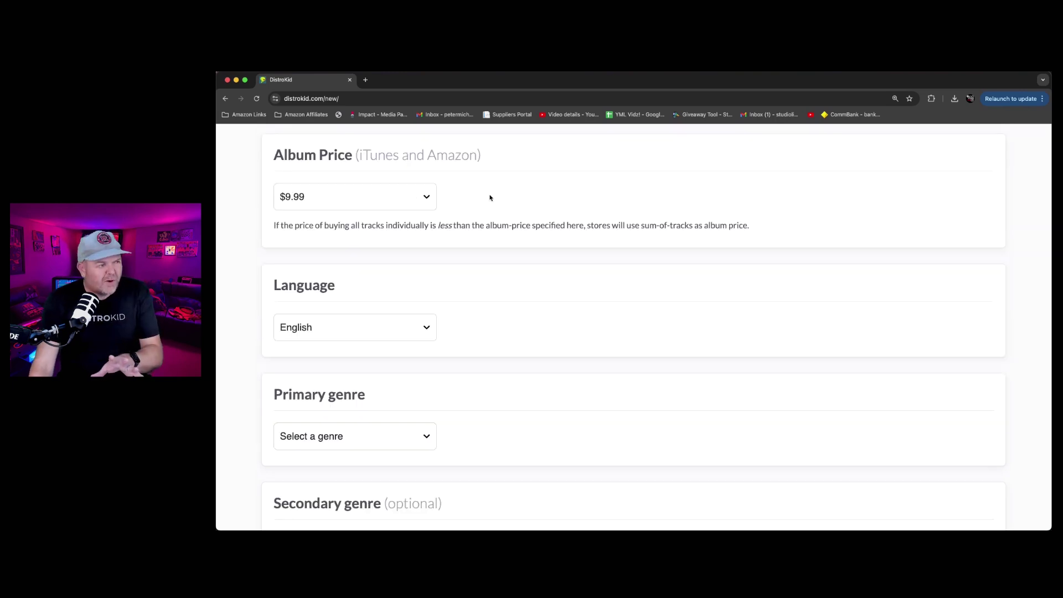
left_click(427, 197)
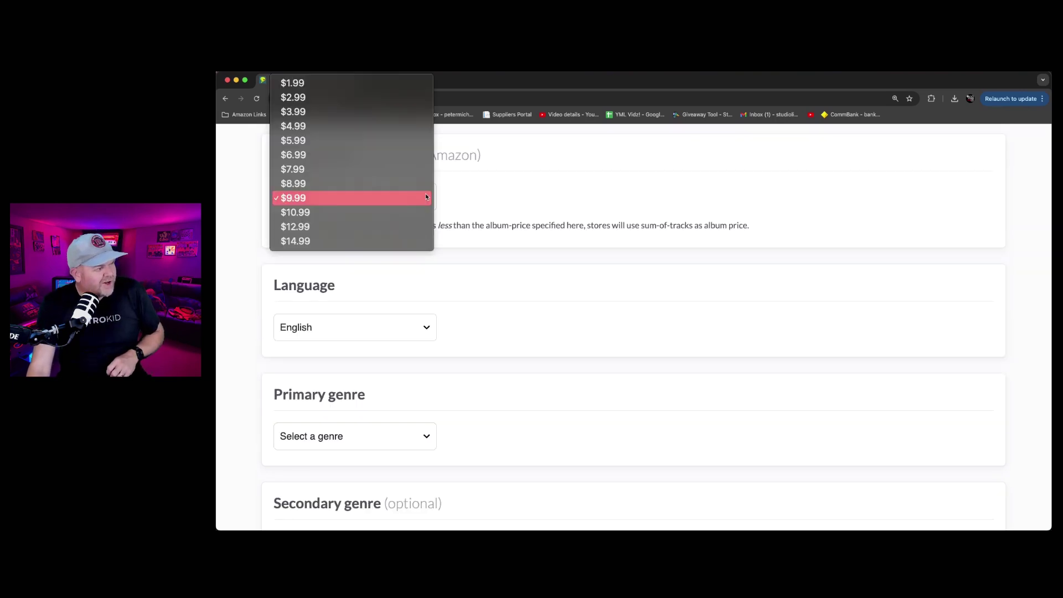
left_click(339, 82)
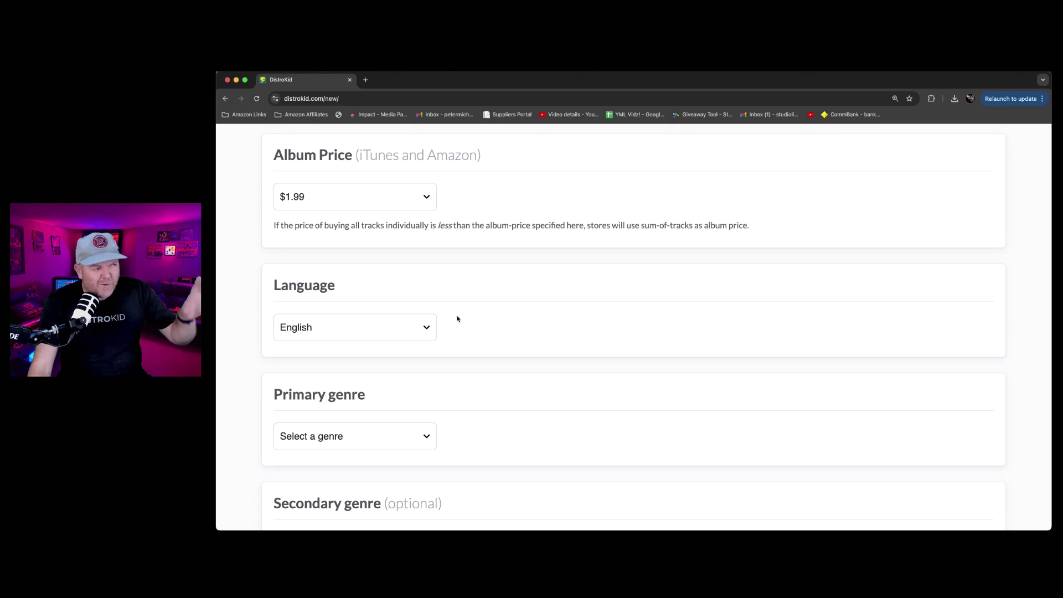
- Set the album's primary genre to Rock and its secondary genre to Alternative
scroll(494, 202, "down", 5)
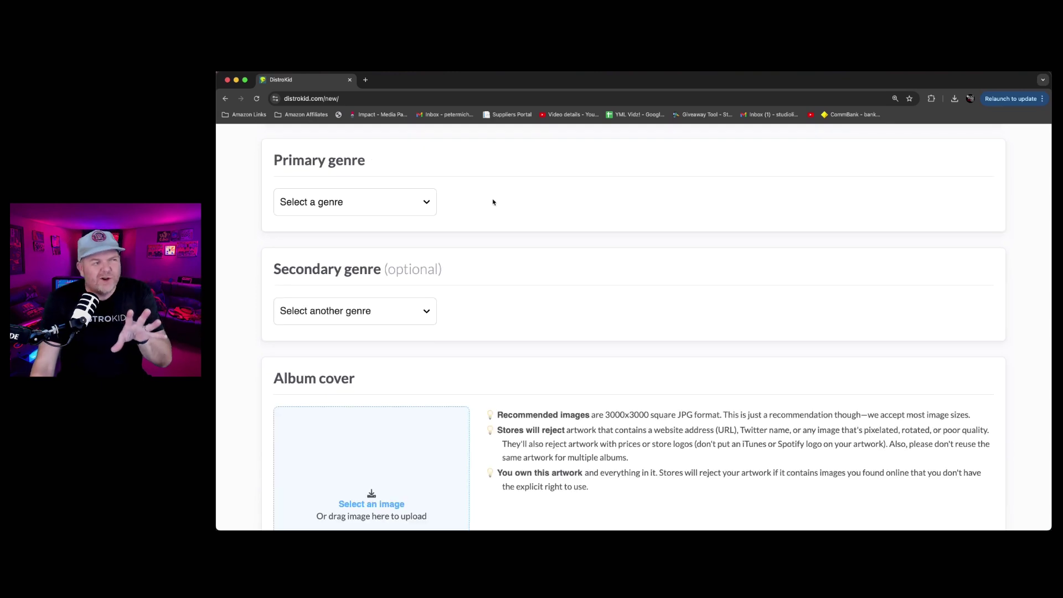
left_click(427, 204)
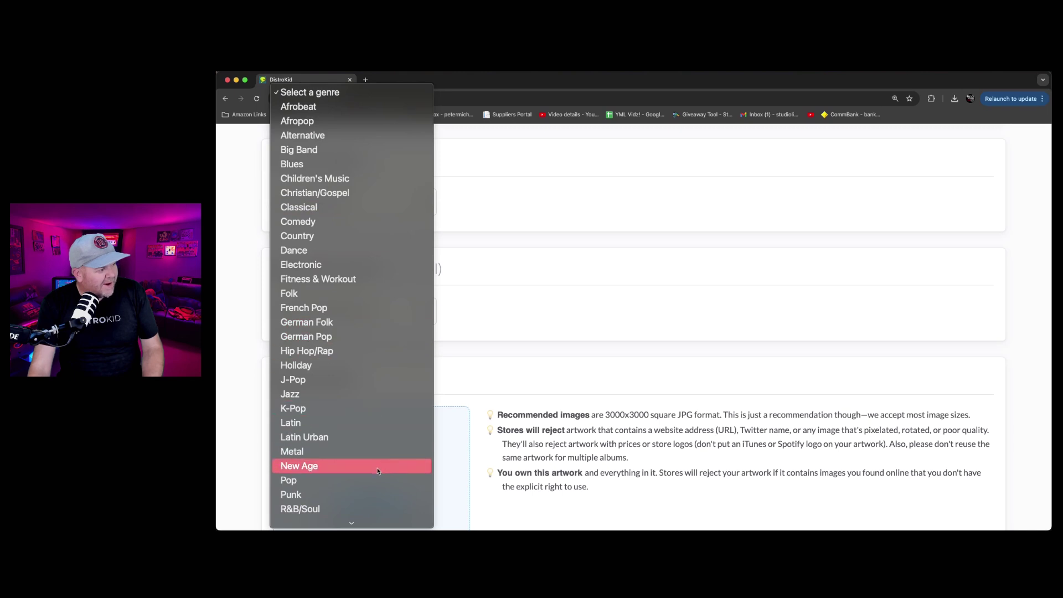
scroll(376, 470, "down", 2)
scroll(365, 470, "down", 2)
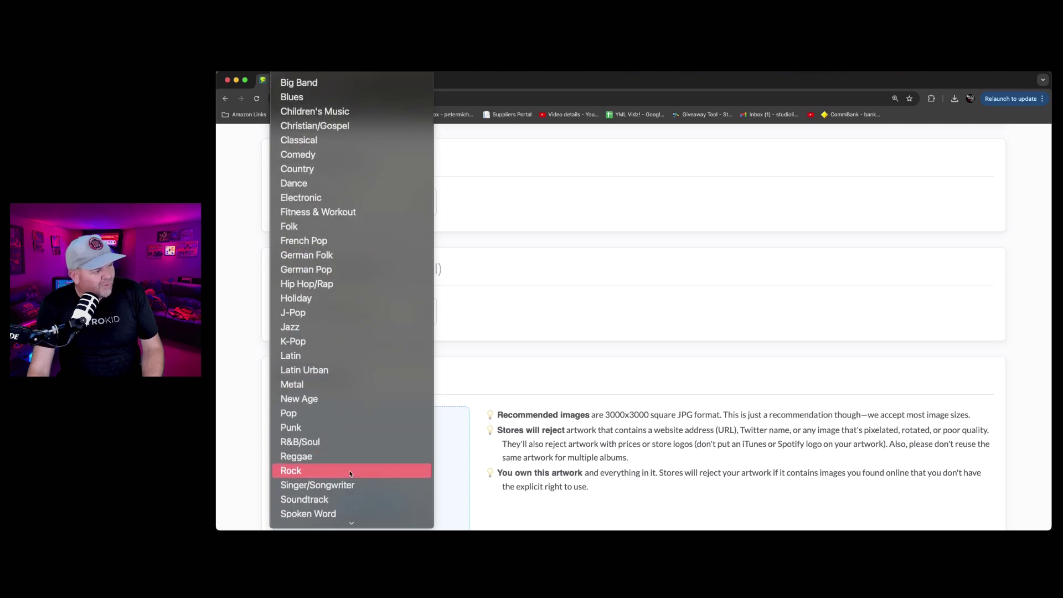
left_click(349, 471)
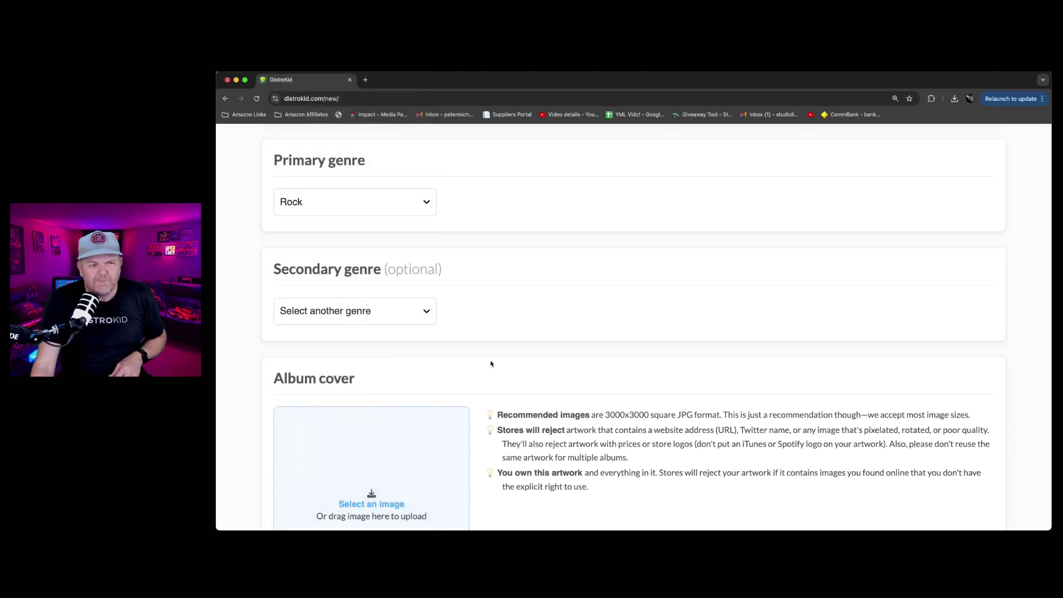
left_click(429, 314)
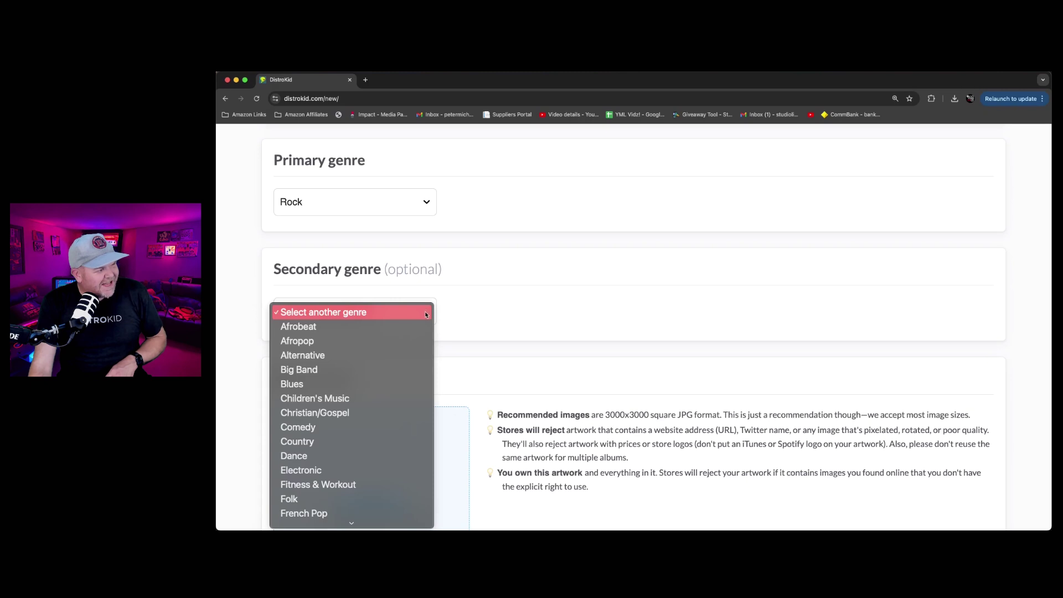
left_click(371, 354)
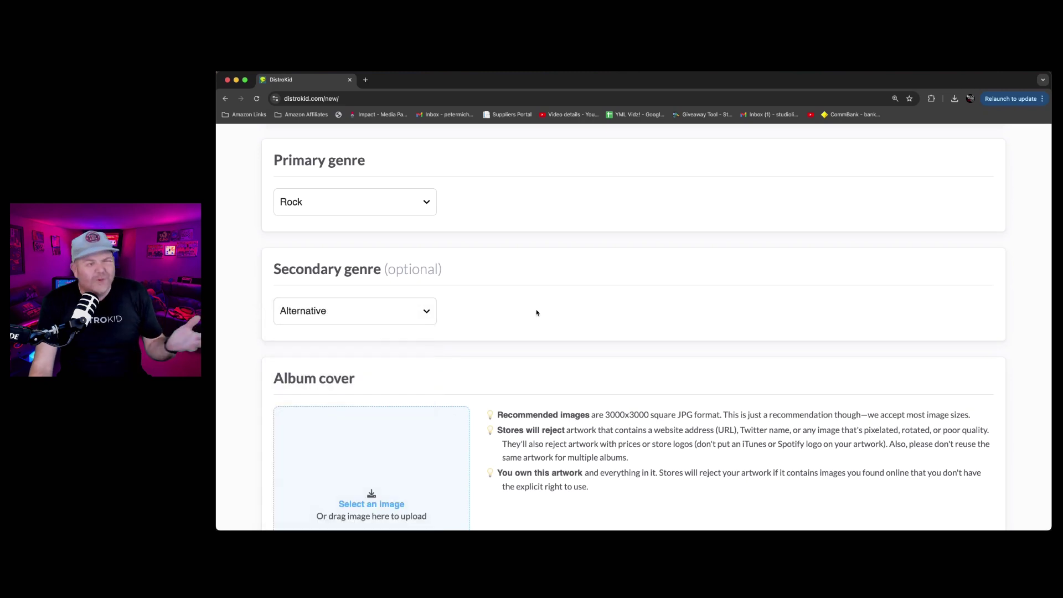
- Upload Album Art (Learn).jpg from the Downloads folder as the album cover
scroll(543, 316, "down", 4)
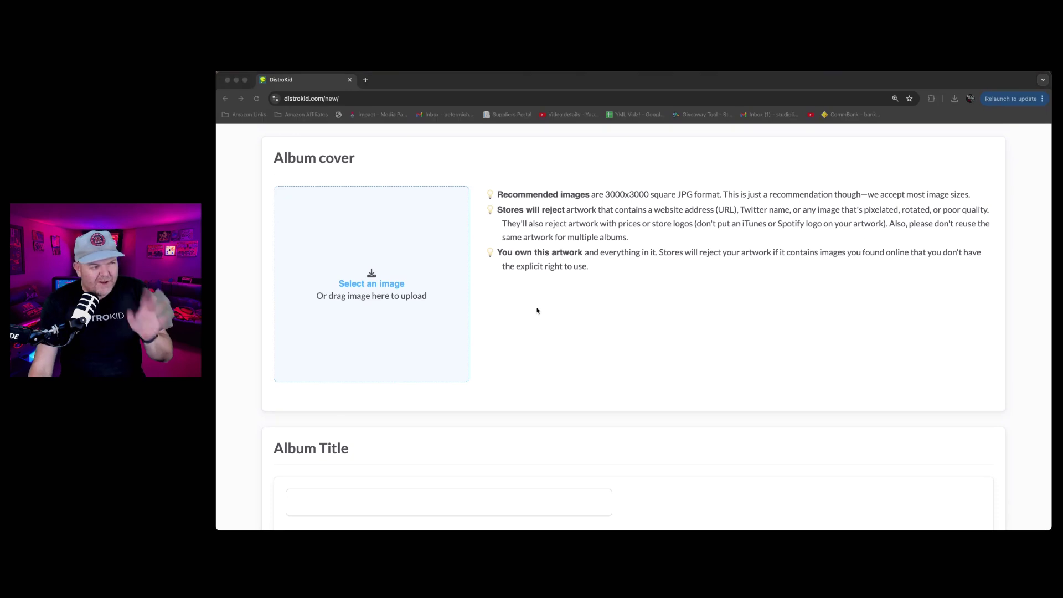
left_click(391, 288)
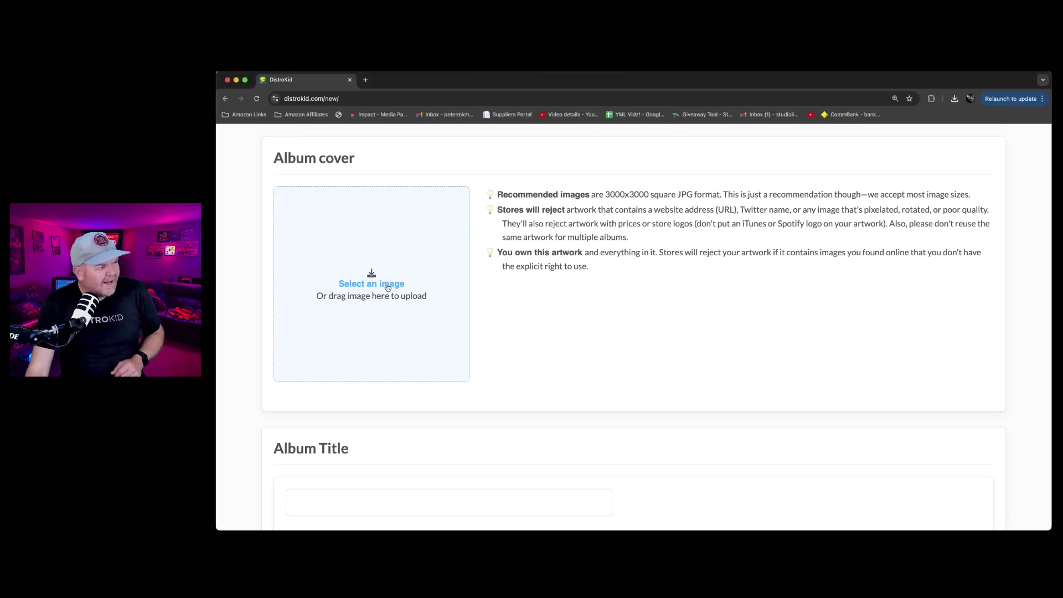
left_click(387, 287)
left_click(532, 244)
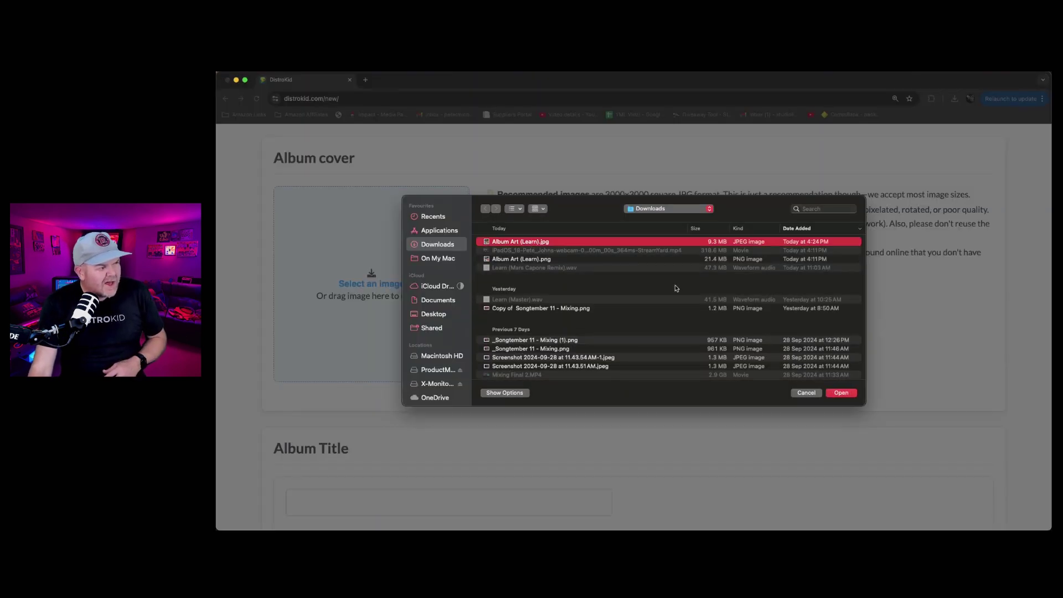
left_click(840, 393)
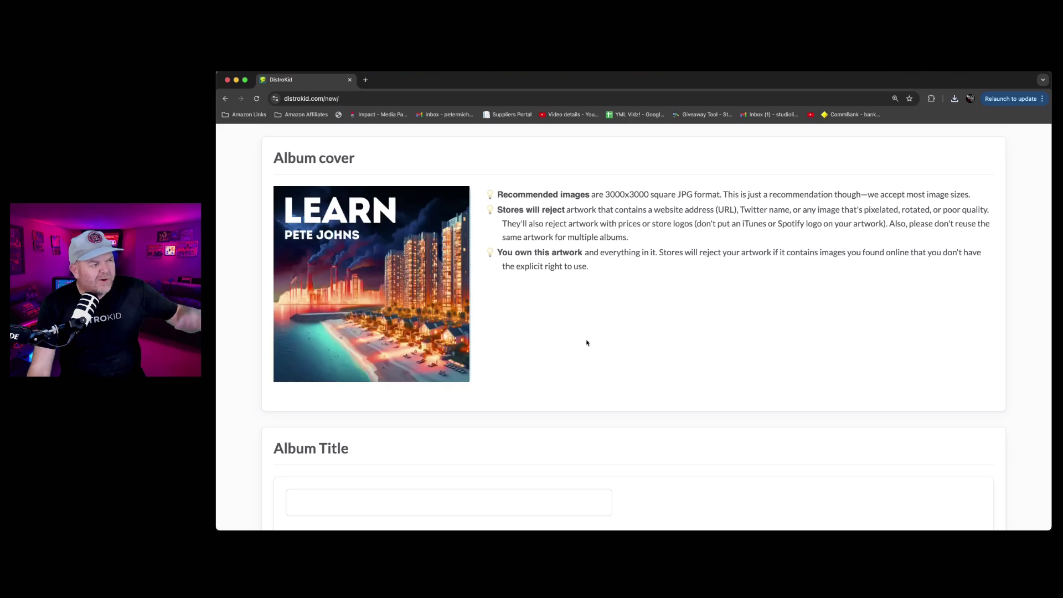
- Enter "Learn" as both the album title and the song title of Track 1
scroll(370, 209, "down", 5)
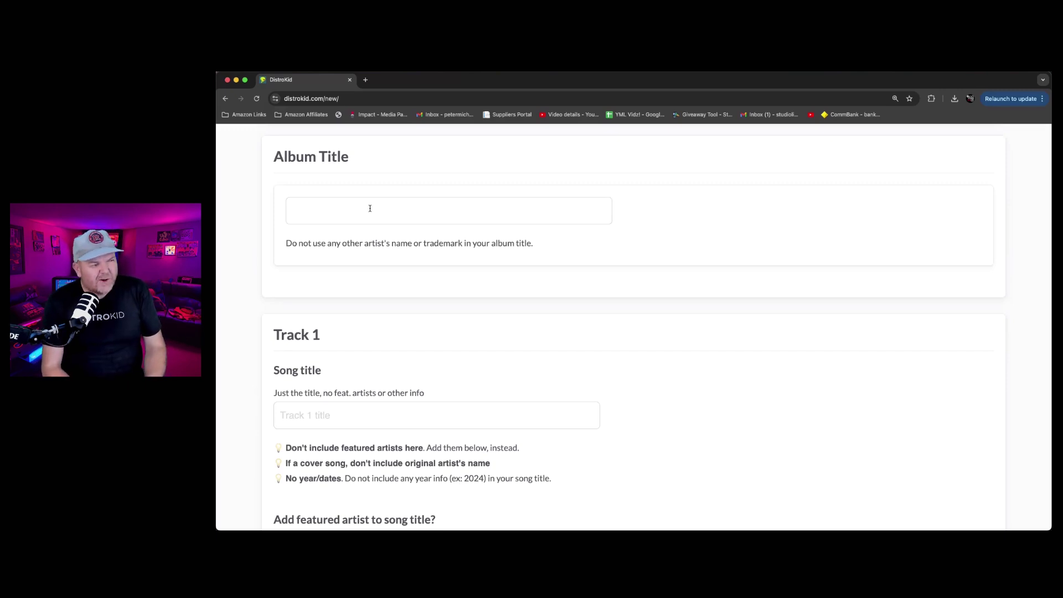
type("earn")
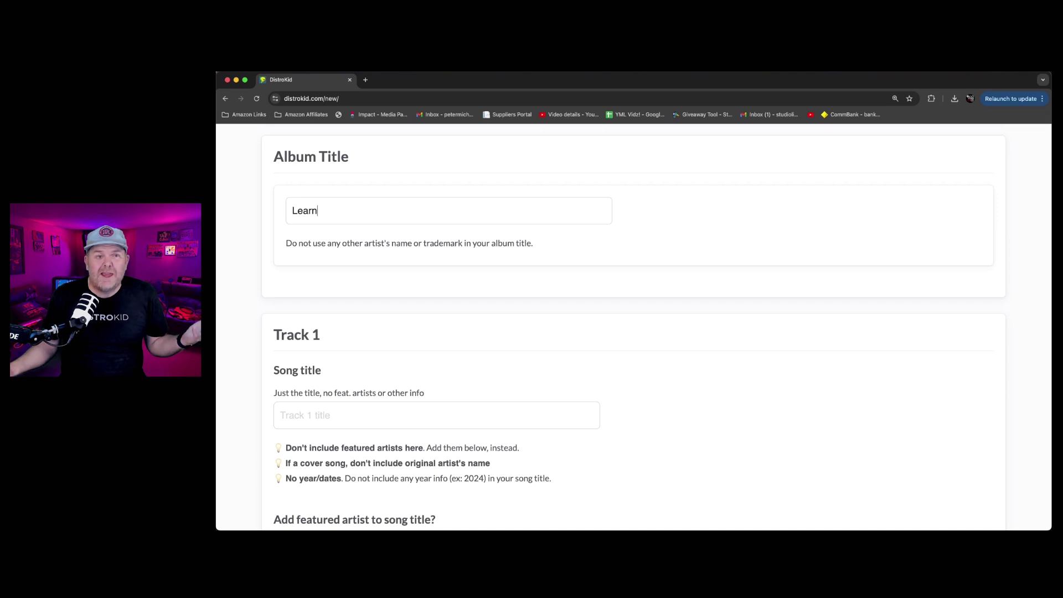
scroll(671, 356, "down", 3)
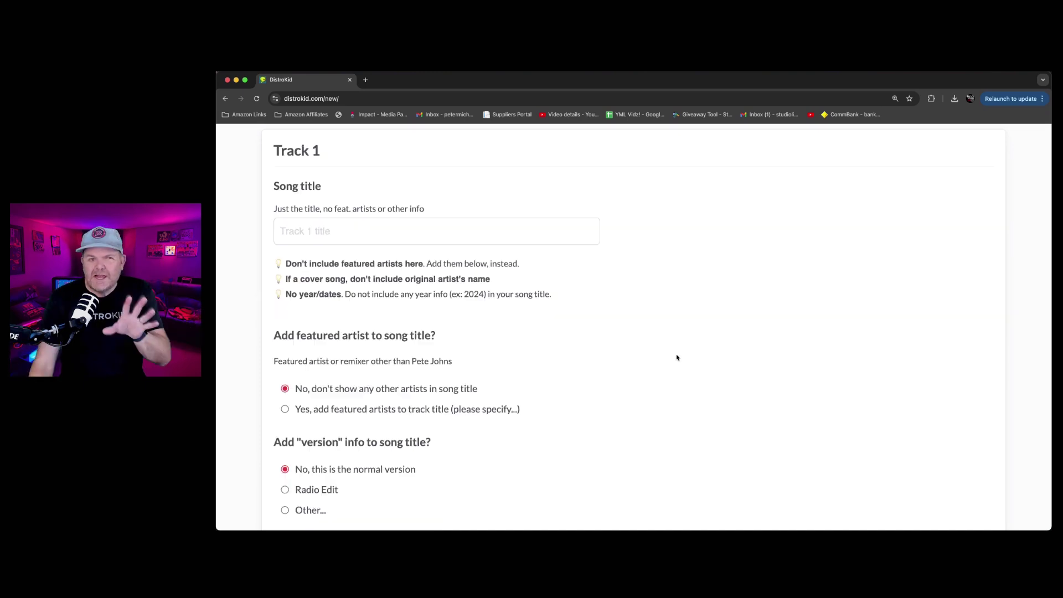
left_click(418, 228)
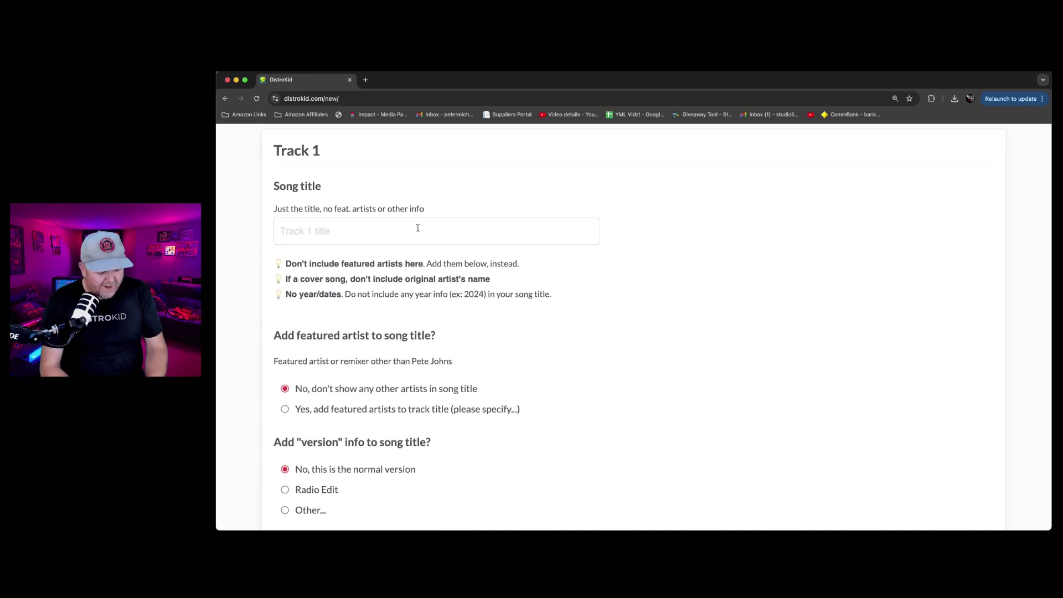
type("Learn")
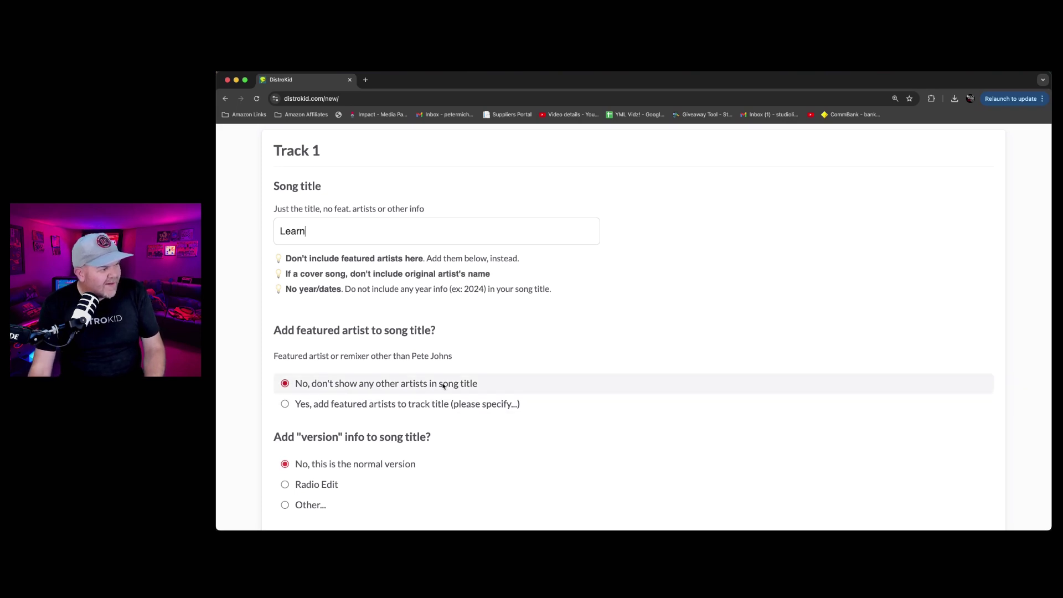
- Choose Learn (Master).wav from the Downloads folder as the audio file for Track 1
scroll(441, 382, "down", 3)
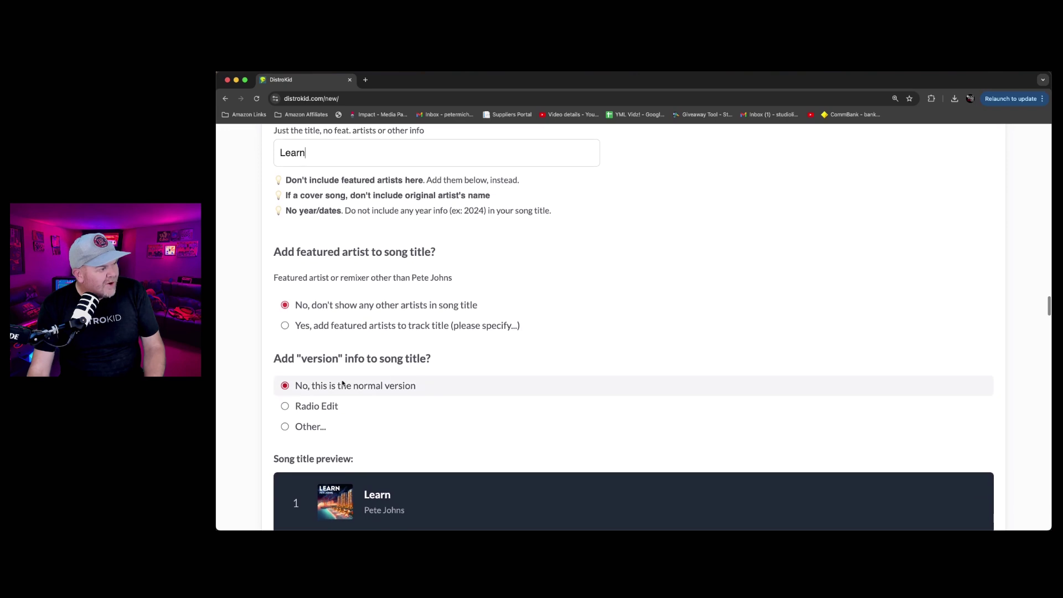
scroll(431, 380, "down", 6)
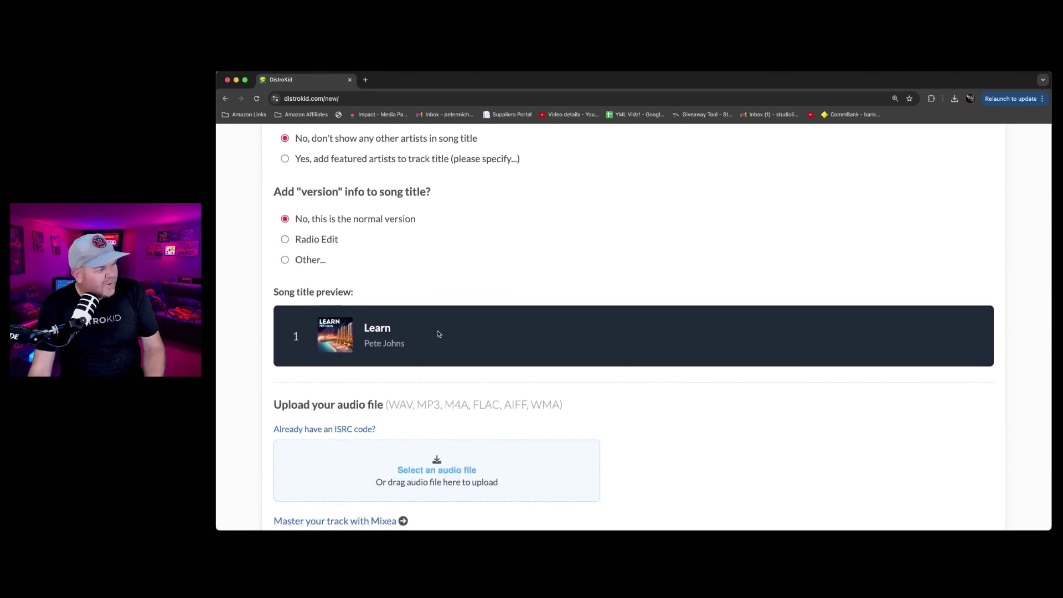
scroll(440, 335, "down", 2)
scroll(421, 287, "down", 4)
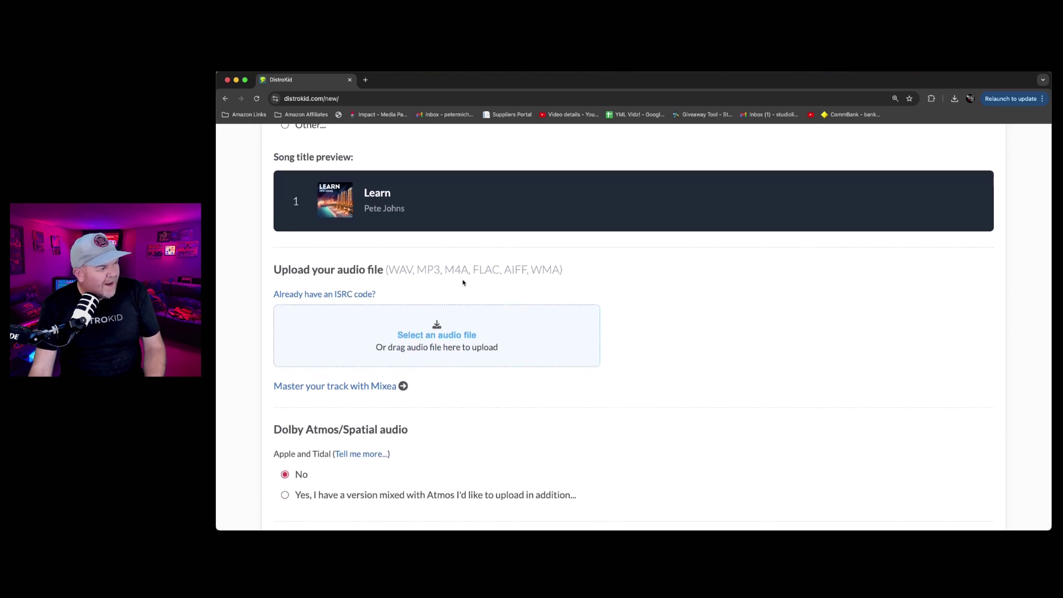
scroll(463, 283, "down", 1)
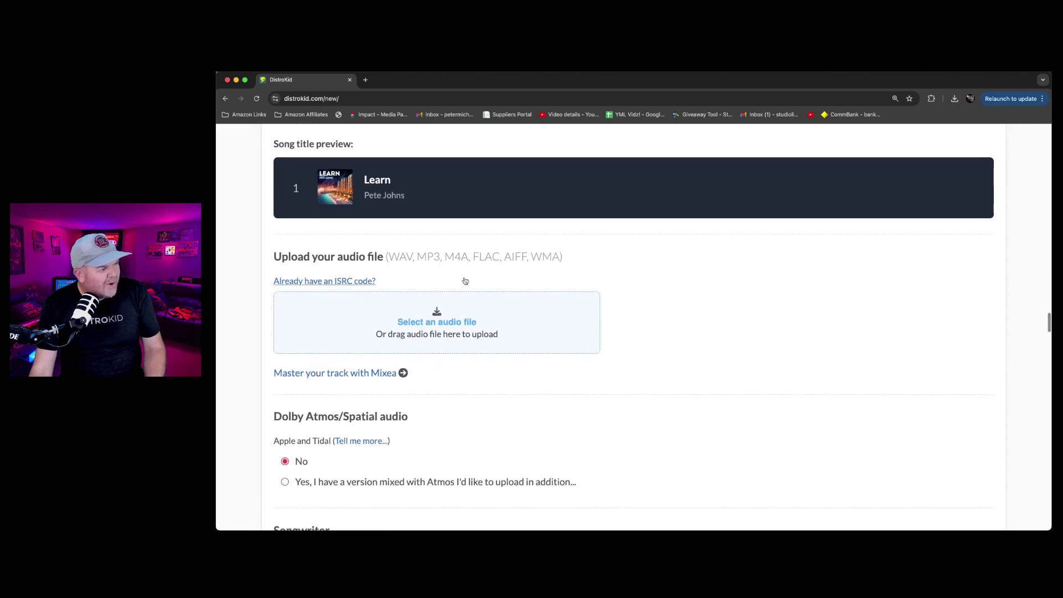
left_click(436, 323)
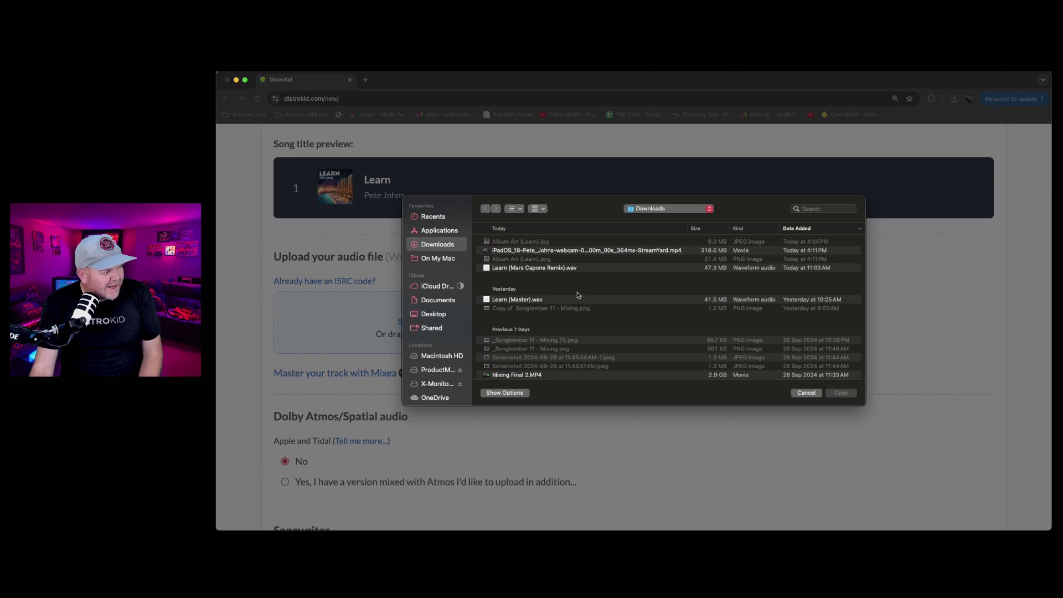
left_click(543, 299)
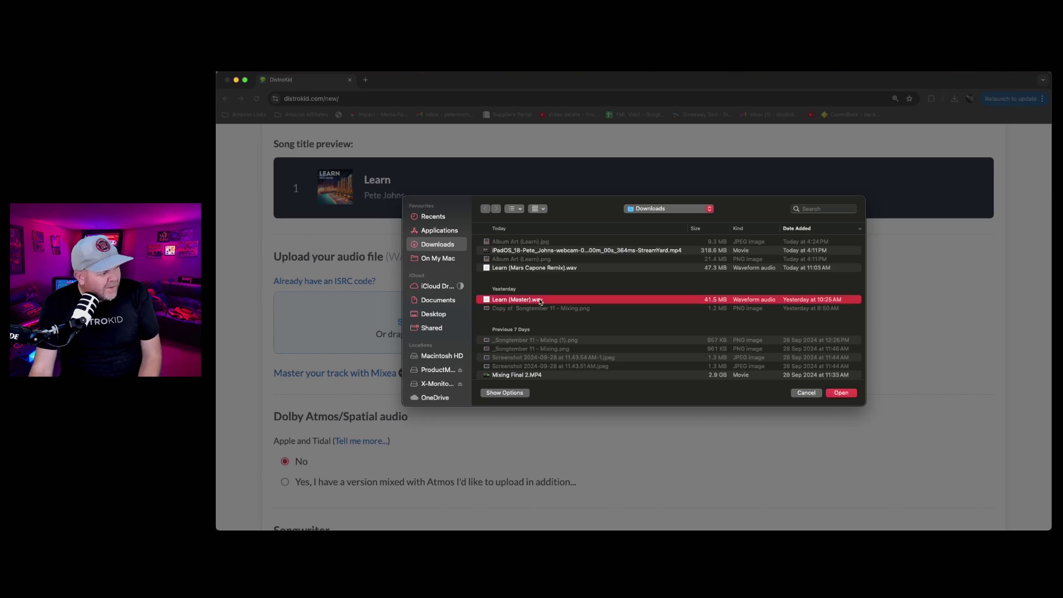
left_click(841, 393)
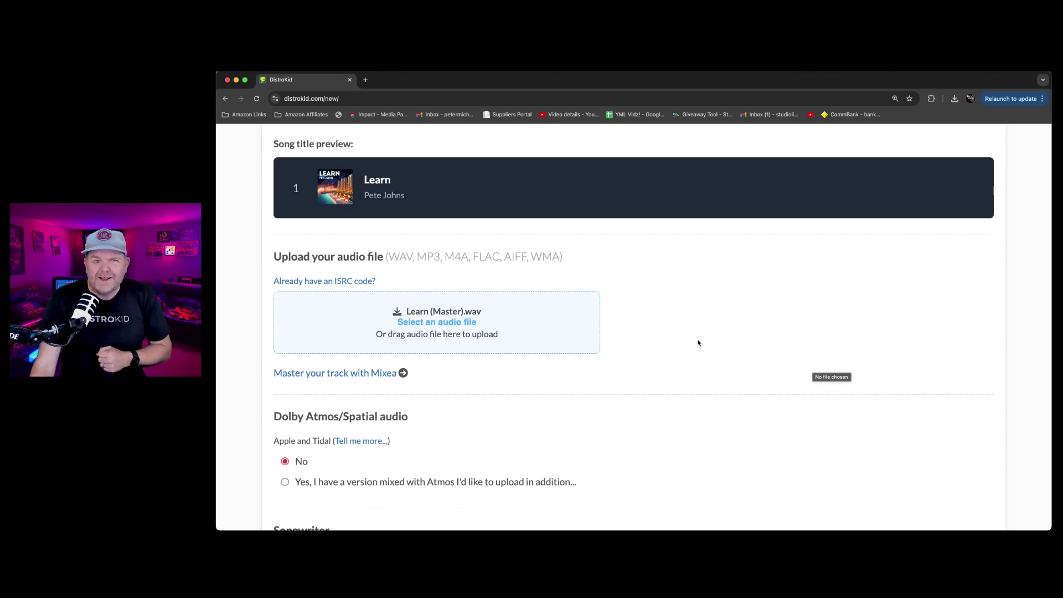
- Fill in the songwriter's real first and last name for Track 1 using the saved autofill entry
scroll(698, 344, "down", 5)
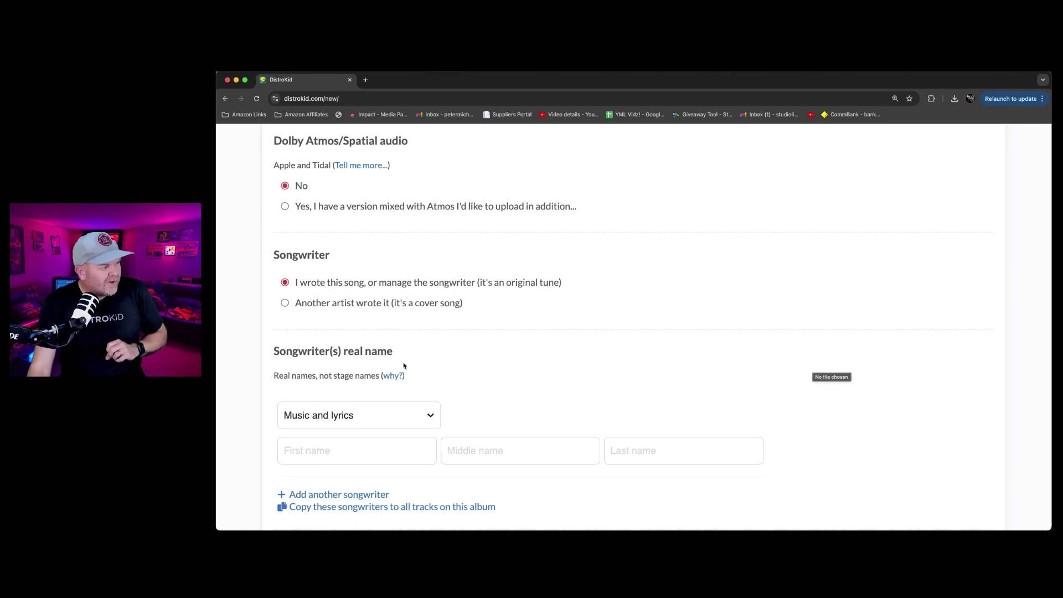
left_click(356, 450)
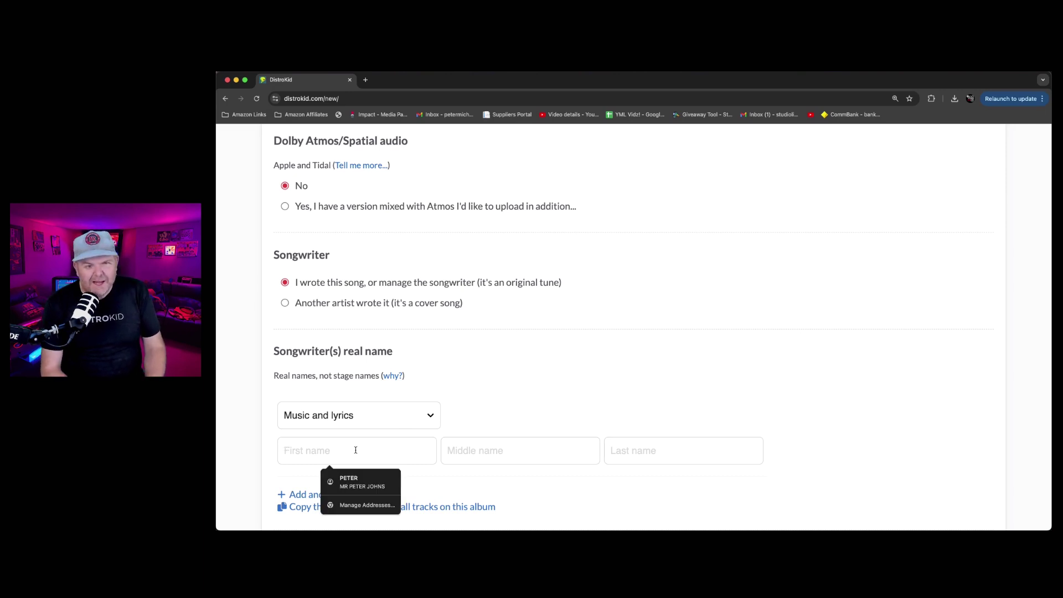
left_click(360, 482)
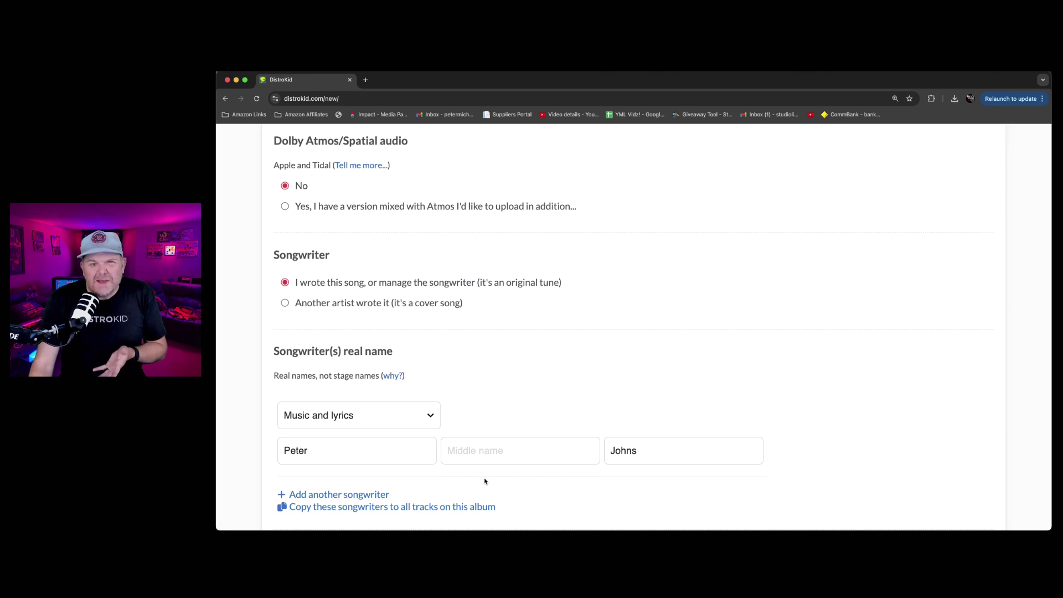
- Copy the Track 1 songwriter to all tracks on the album
scroll(562, 402, "down", 3)
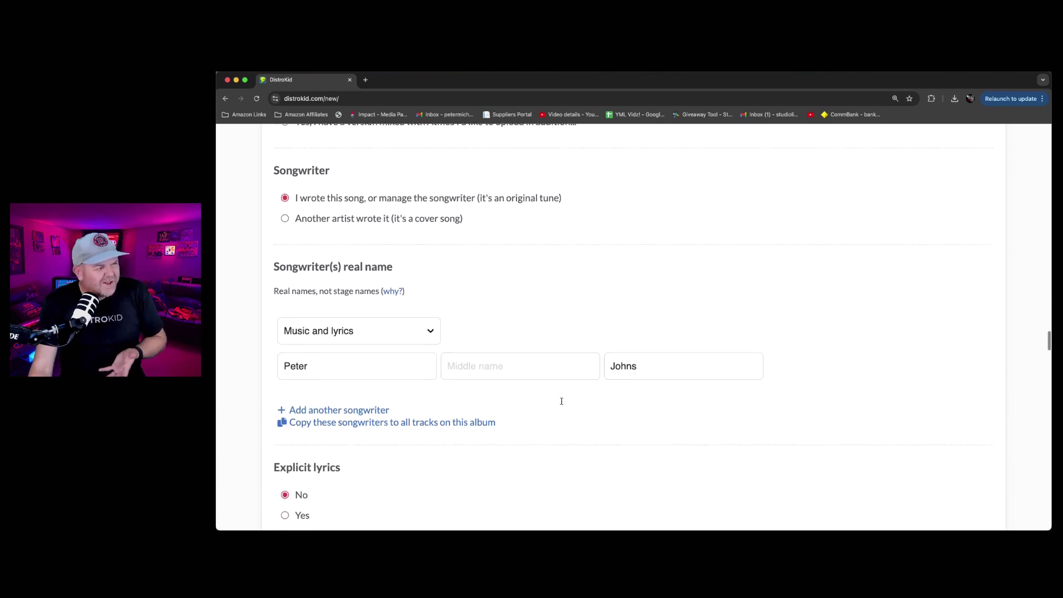
scroll(562, 402, "down", 5)
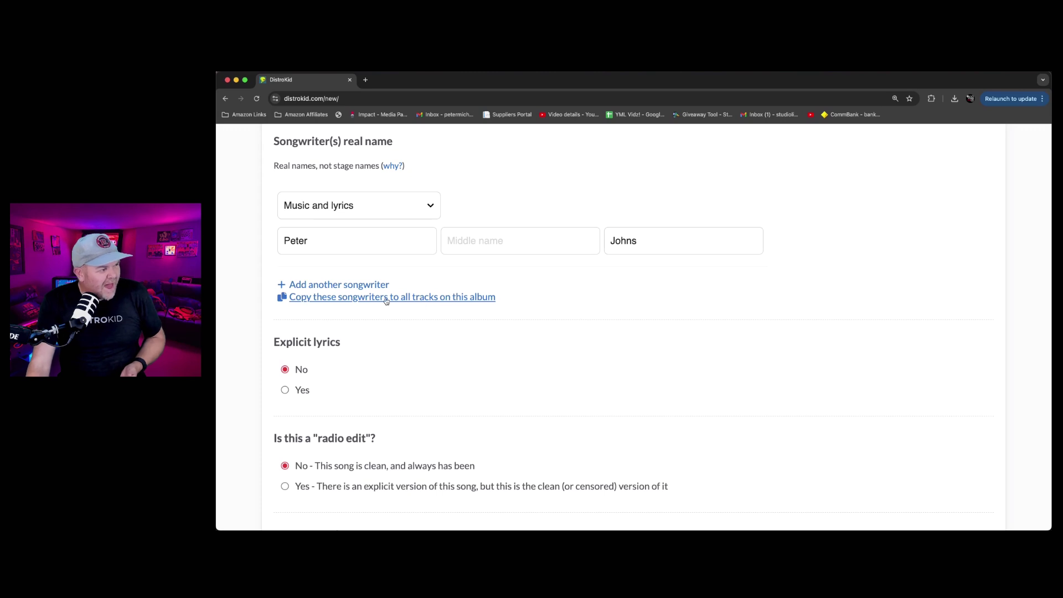
left_click(316, 300)
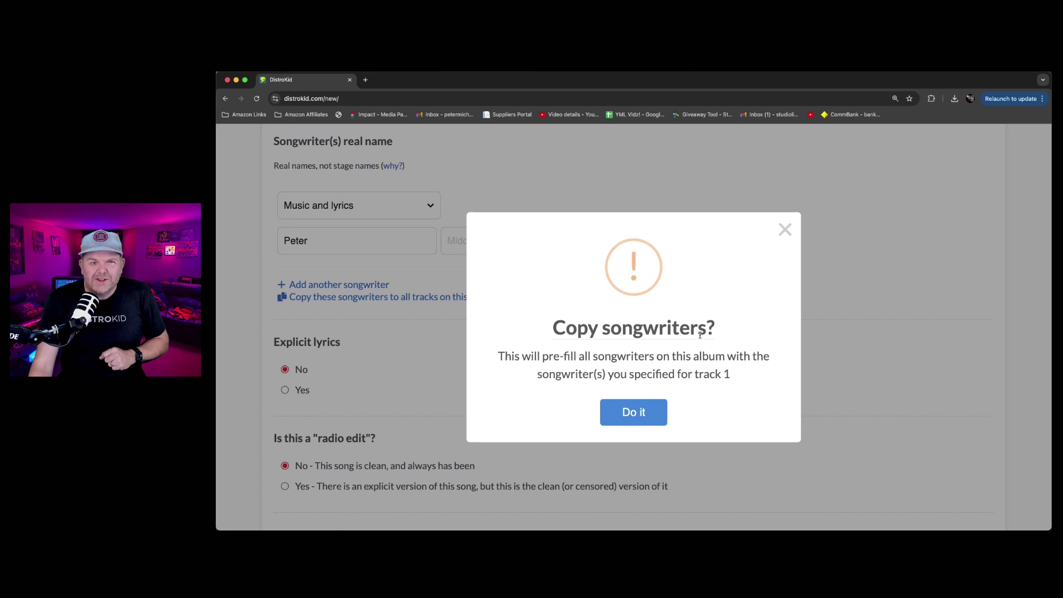
left_click(644, 412)
left_click(645, 412)
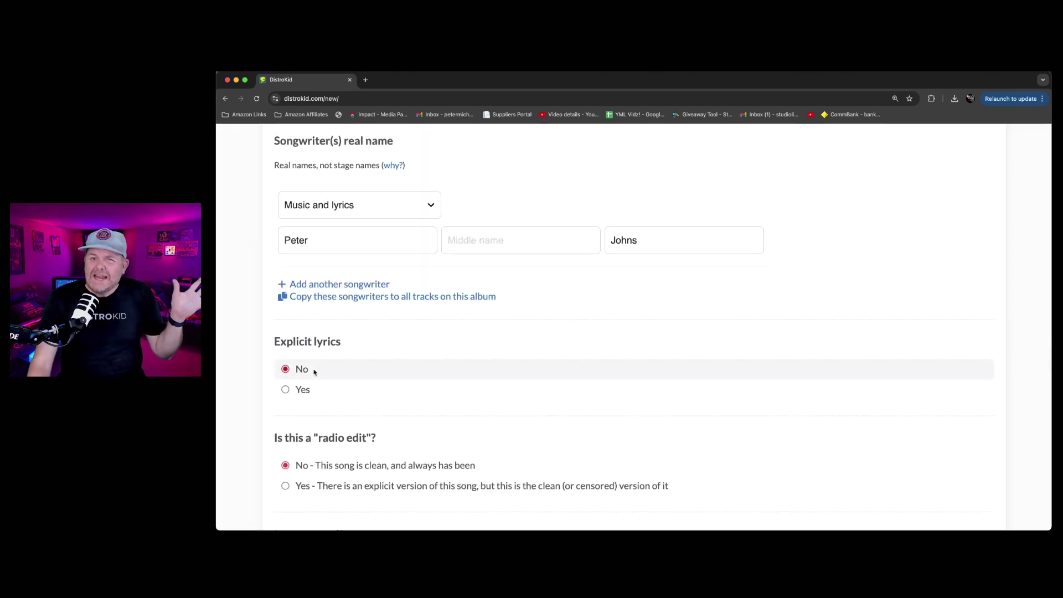
- Set the iTunes and Amazon track price of Track 1 to $0.69
scroll(423, 259, "down", 5)
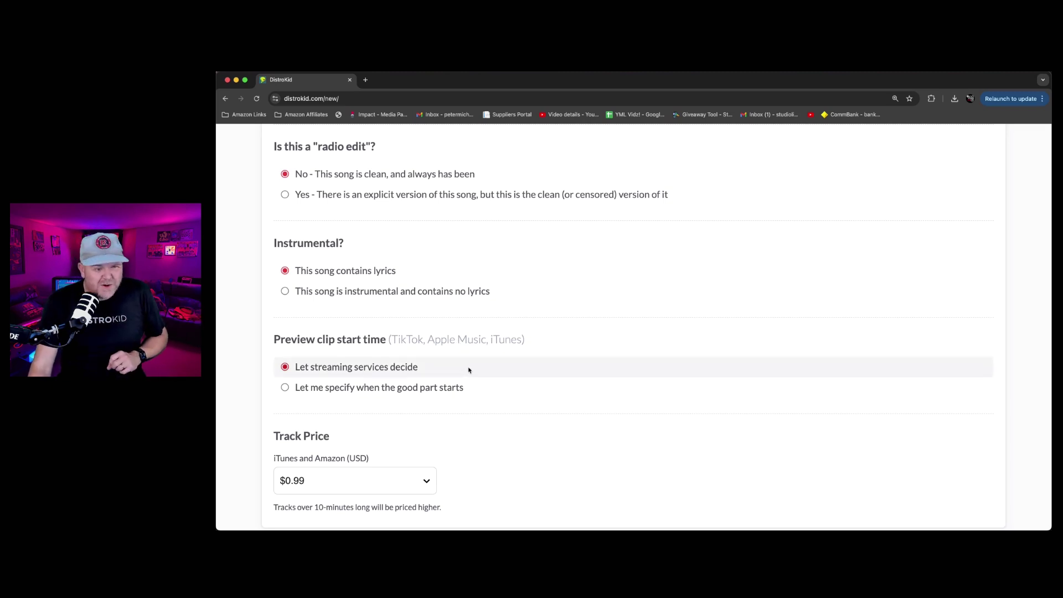
scroll(469, 369, "down", 3)
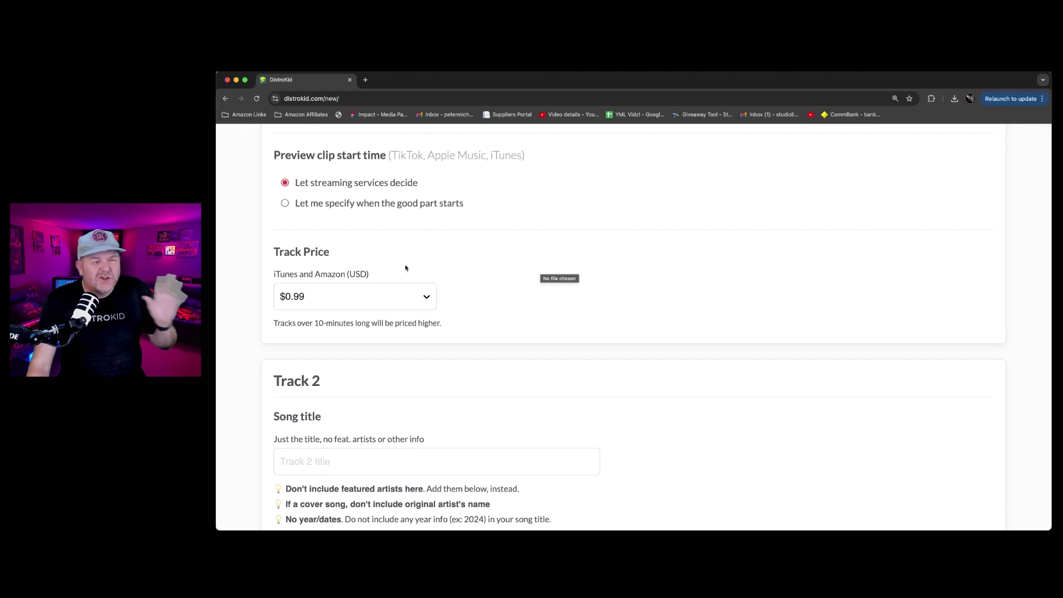
left_click(398, 296)
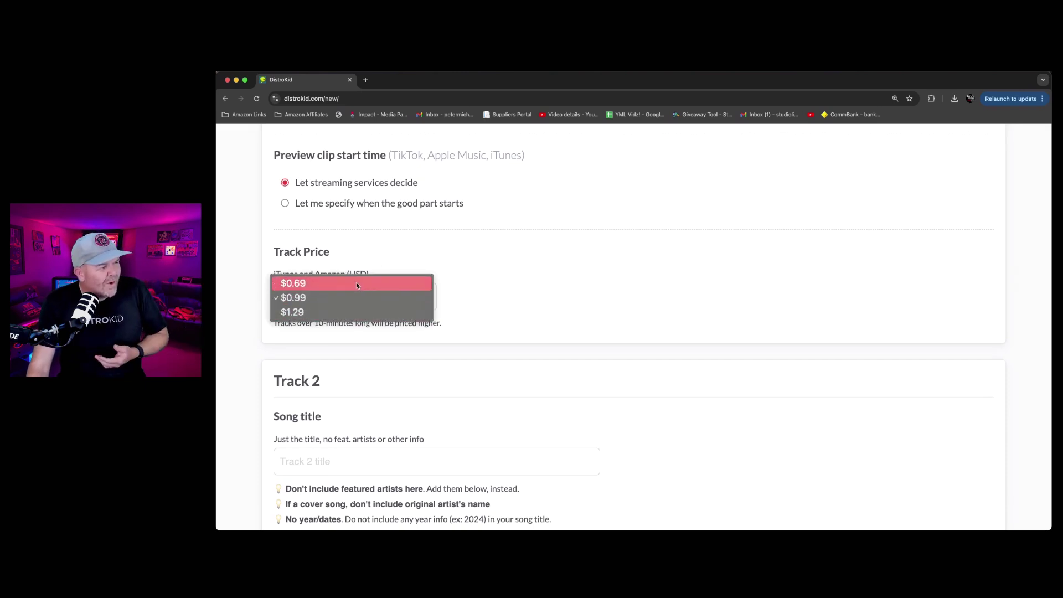
left_click(357, 284)
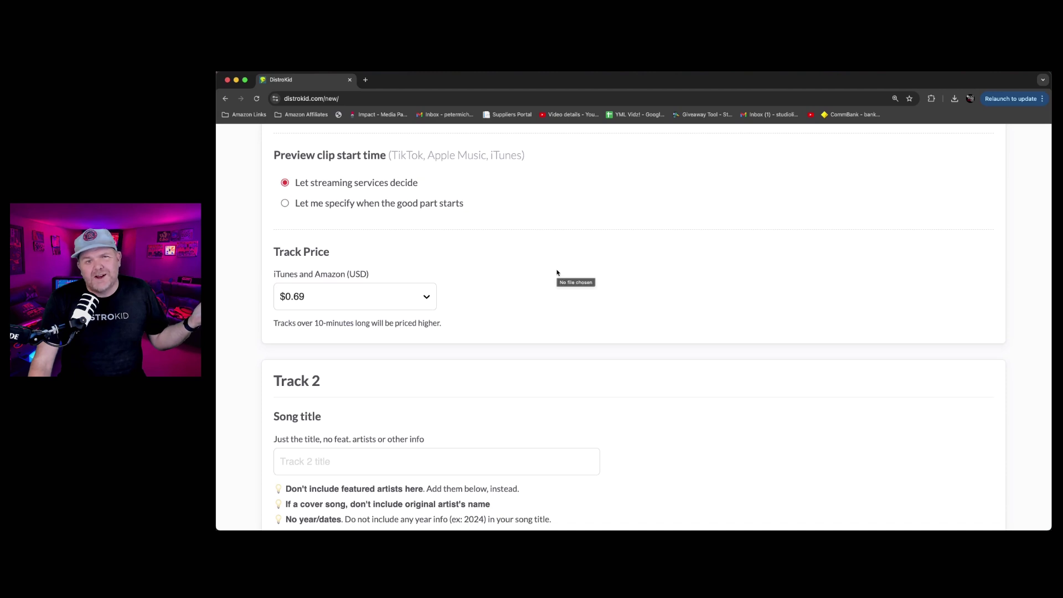
- Enter Learn as the song title of Track 2
scroll(559, 273, "down", 4)
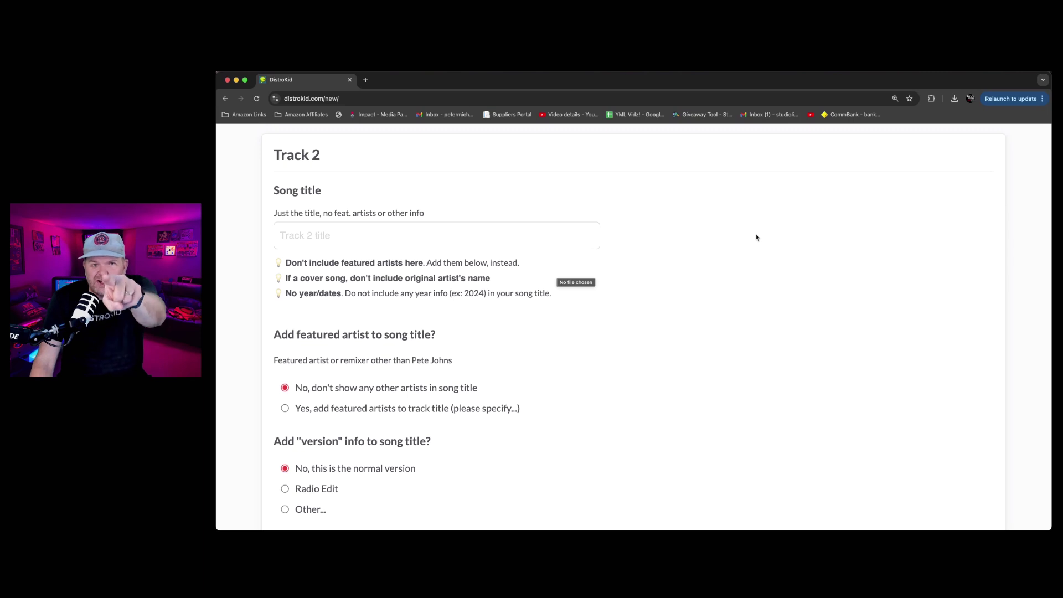
left_click(364, 235)
type("Lear")
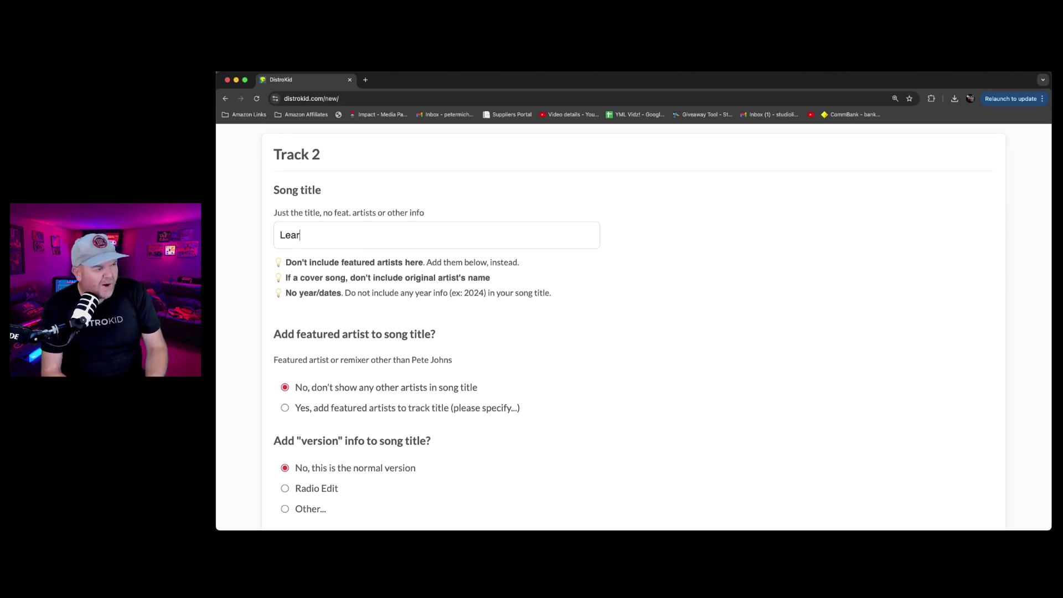
type("n")
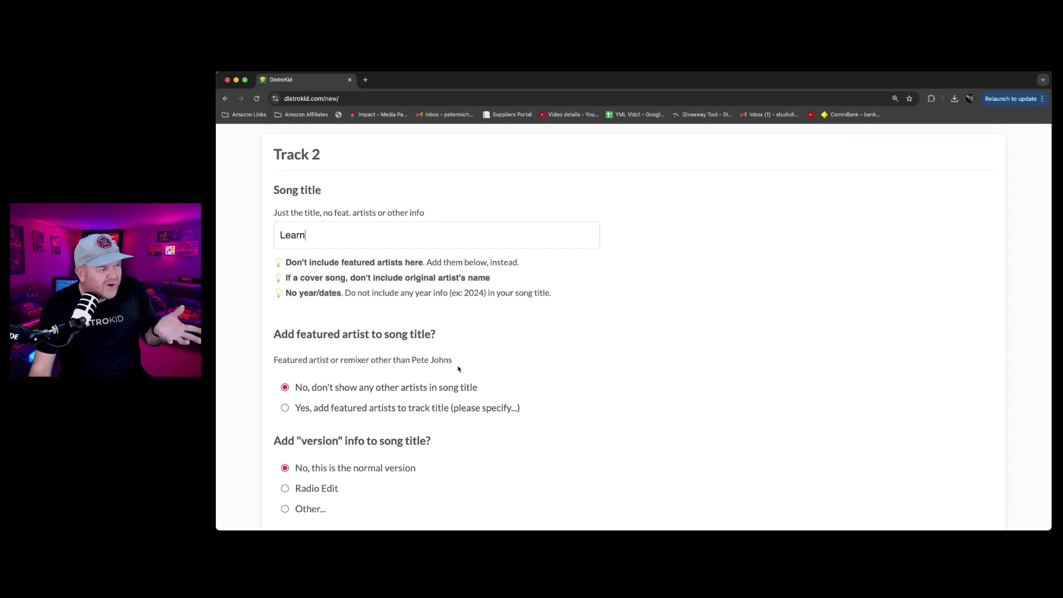
- Add a featured artist to the Track 2 title, with the role Remixer and the name Mars Capone
left_click(285, 408)
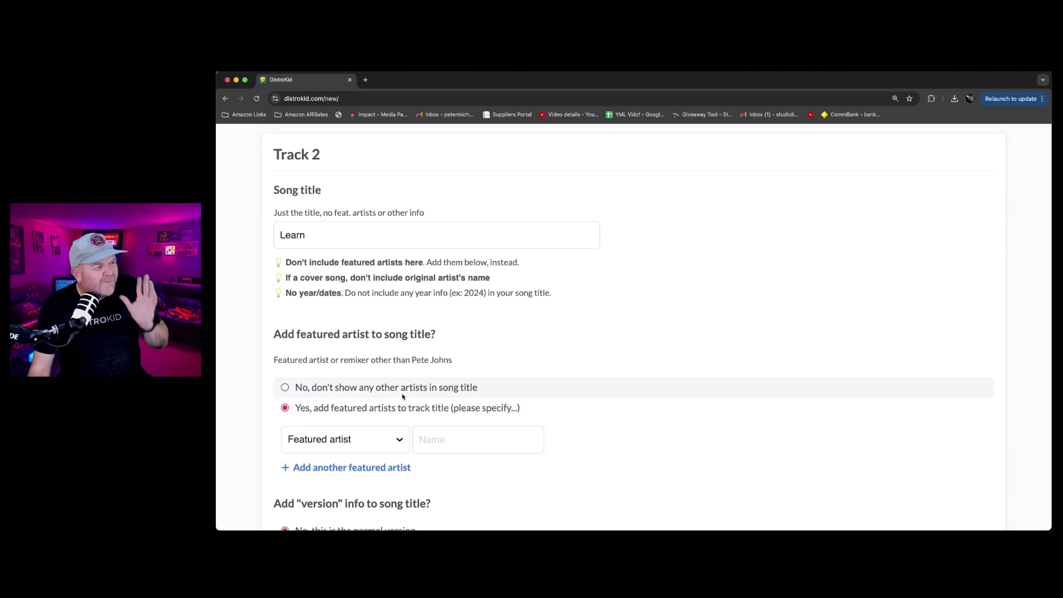
left_click(387, 442)
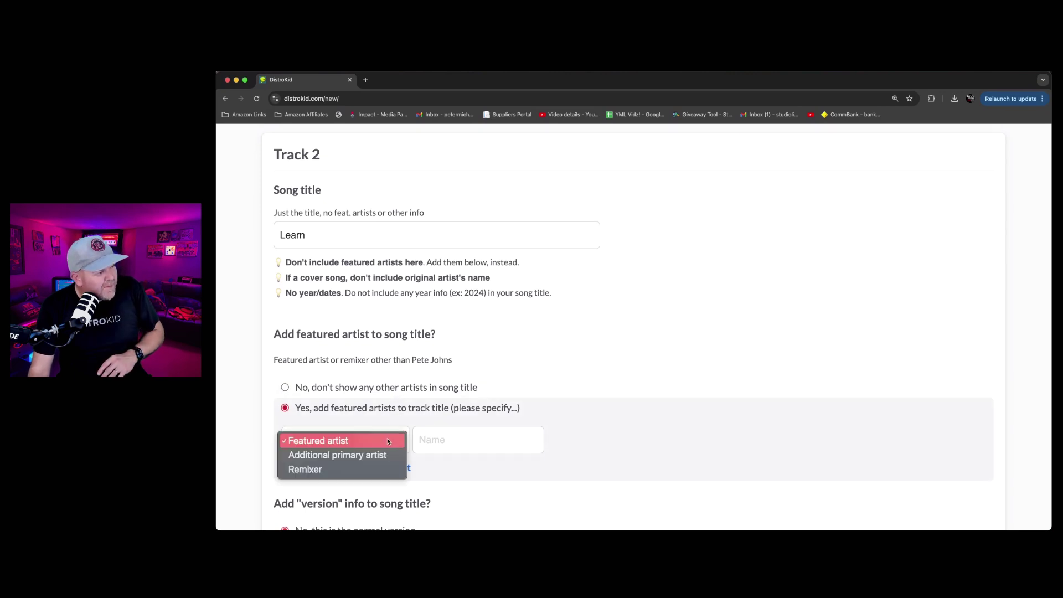
left_click(355, 469)
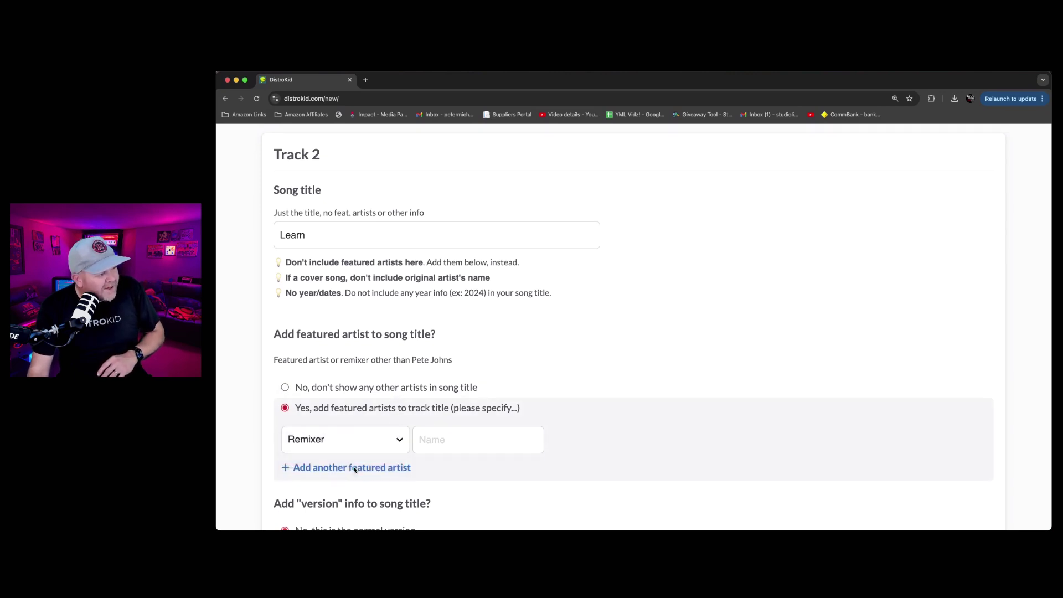
left_click(481, 437)
type("Mars ")
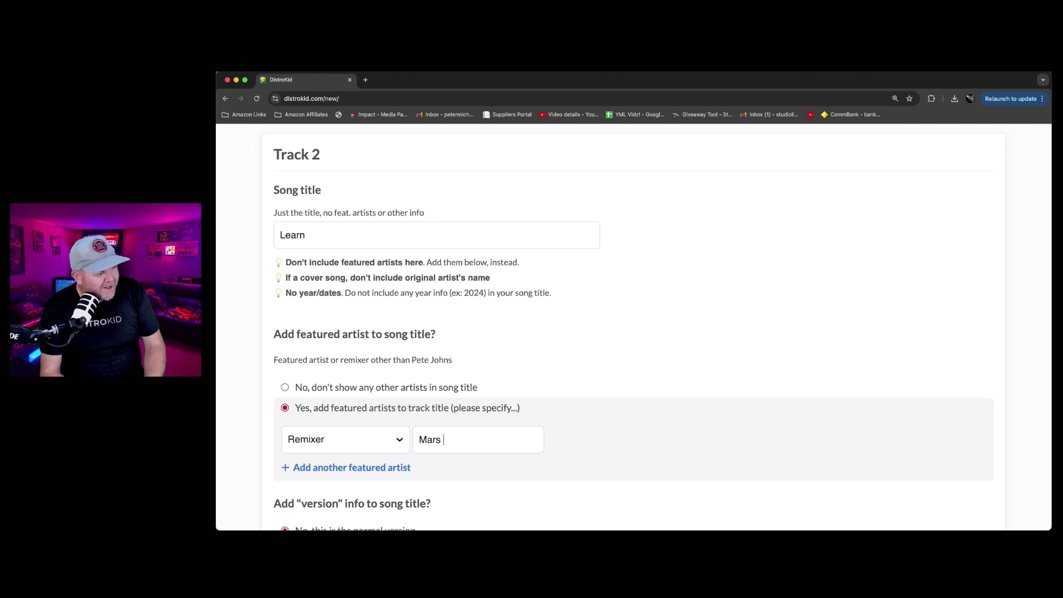
type("Capone")
- Set the Track 2 version info to Other, with Epic Edition as the version title
scroll(620, 368, "down", 5)
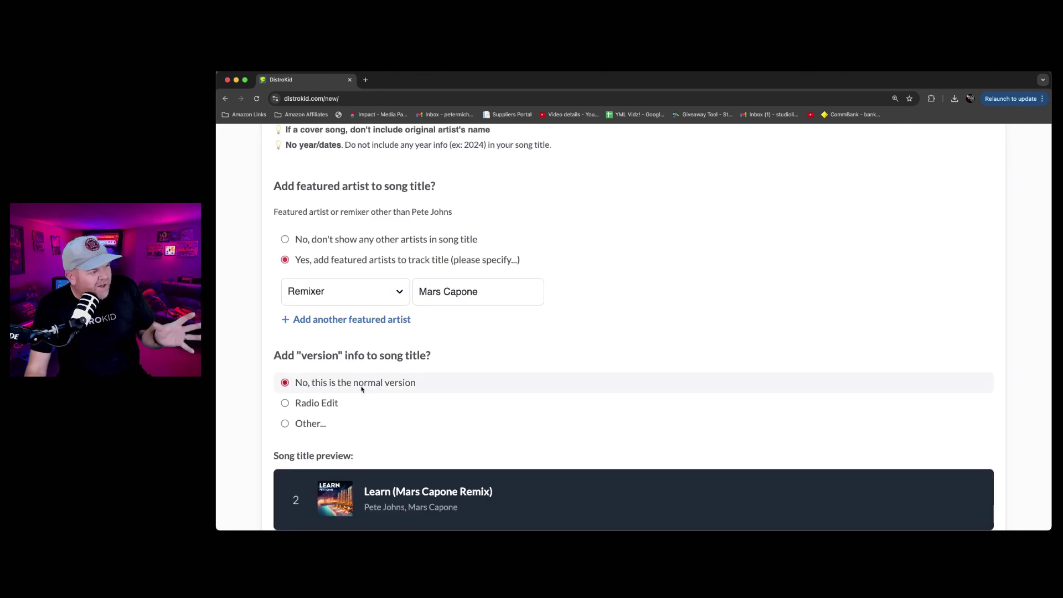
left_click(285, 424)
scroll(420, 372, "down", 3)
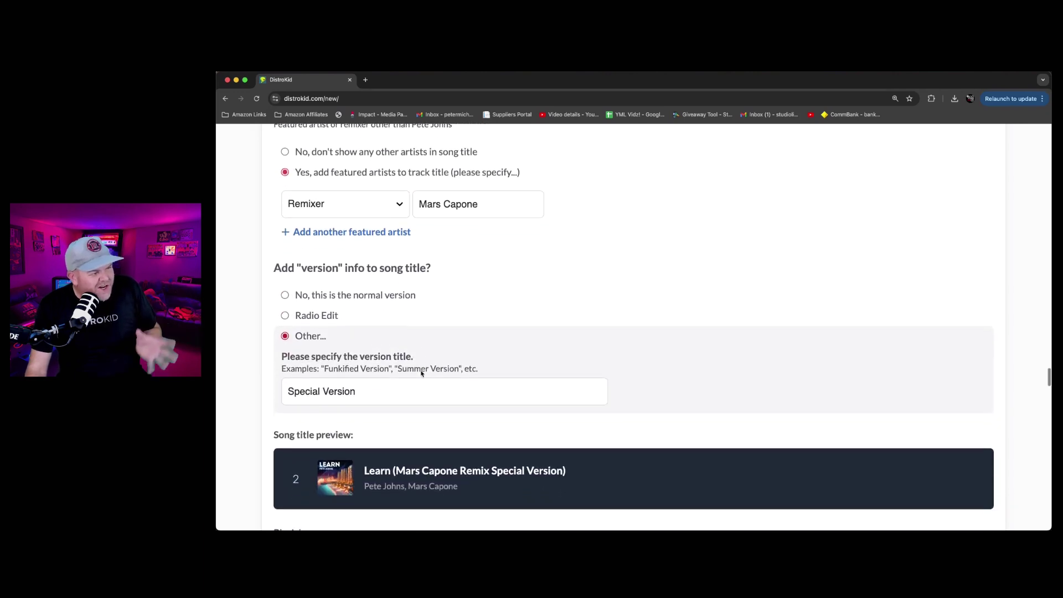
scroll(420, 373, "down", 2)
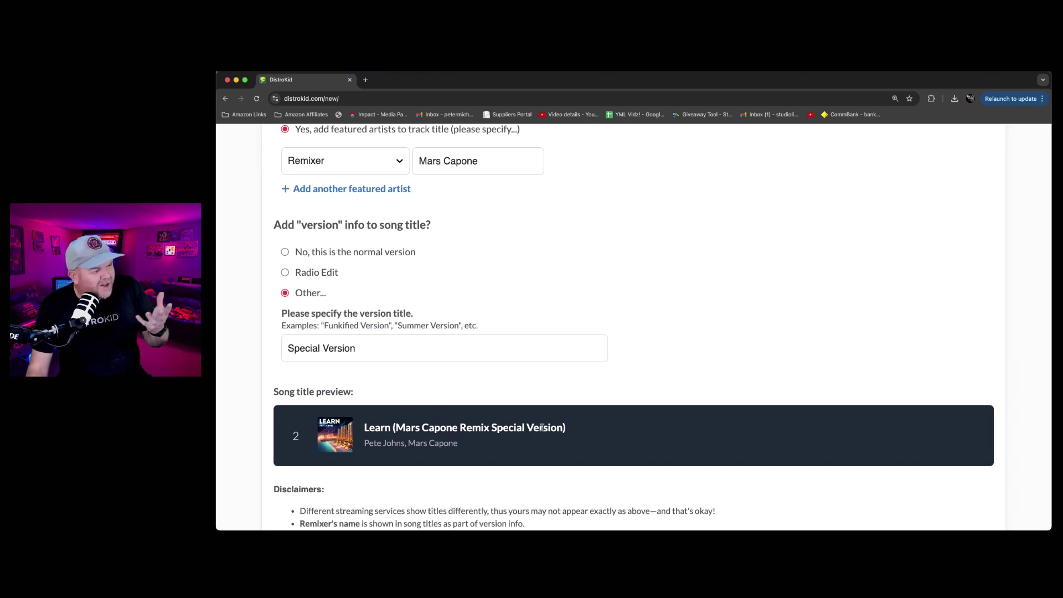
left_click_drag(371, 348, 280, 348)
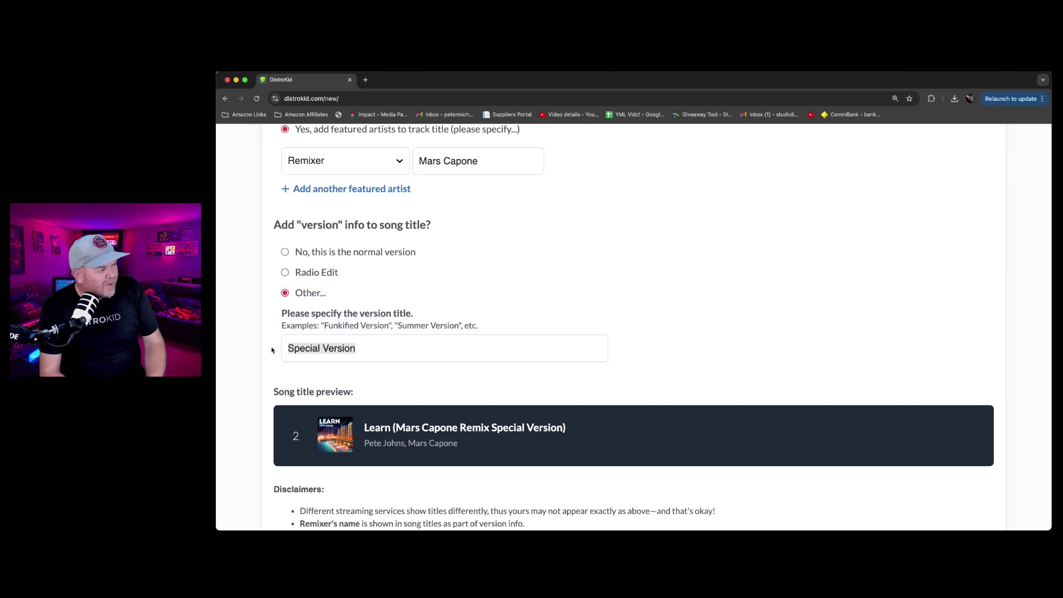
type("Epic E")
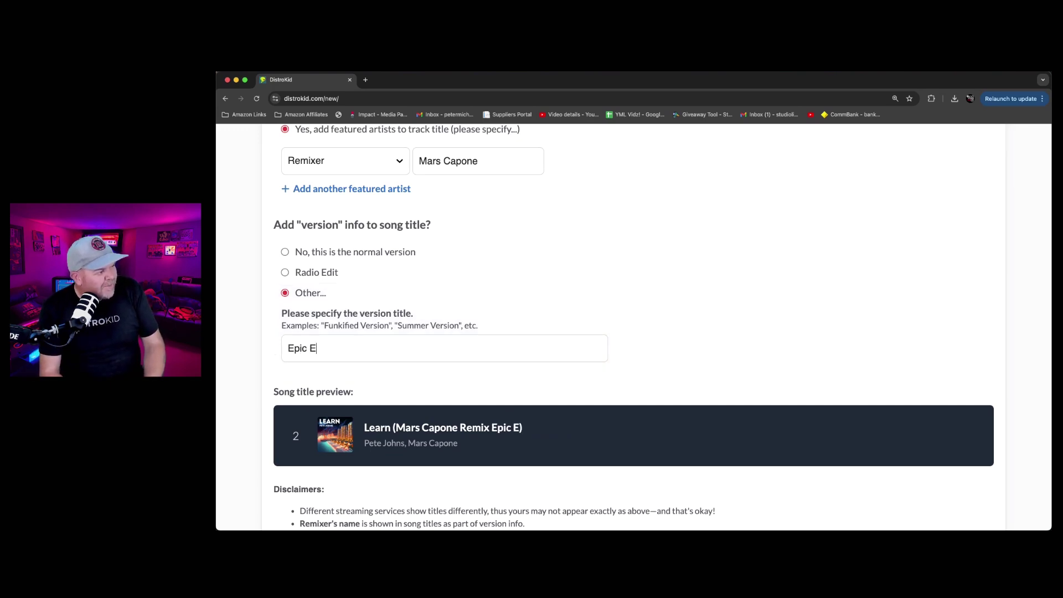
type("dition")
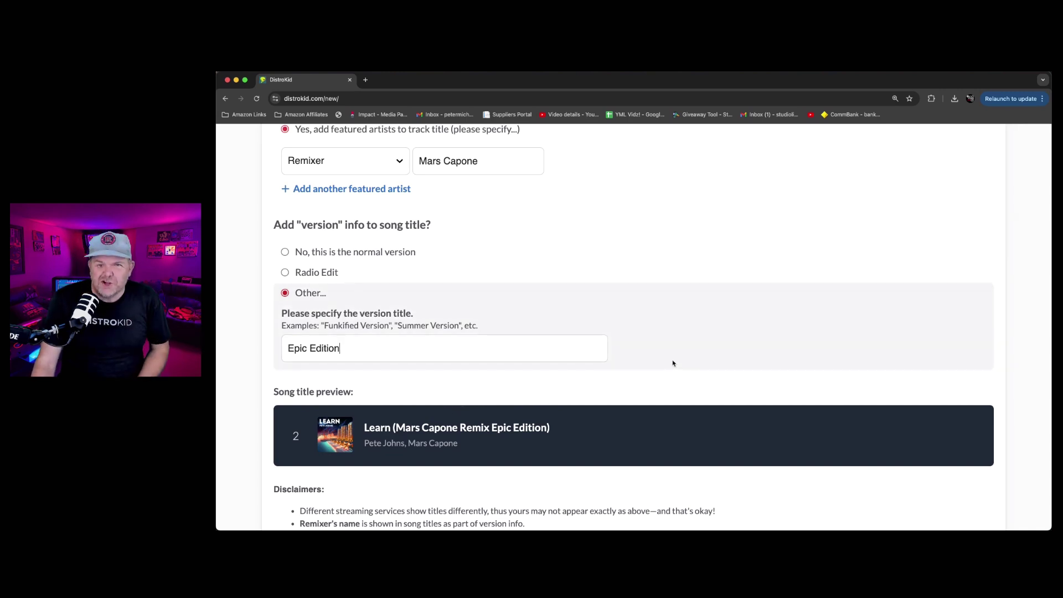
- Choose Learn (Mars Capone Remix).wav from the Downloads folder as the audio file for Track 2
scroll(664, 365, "down", 3)
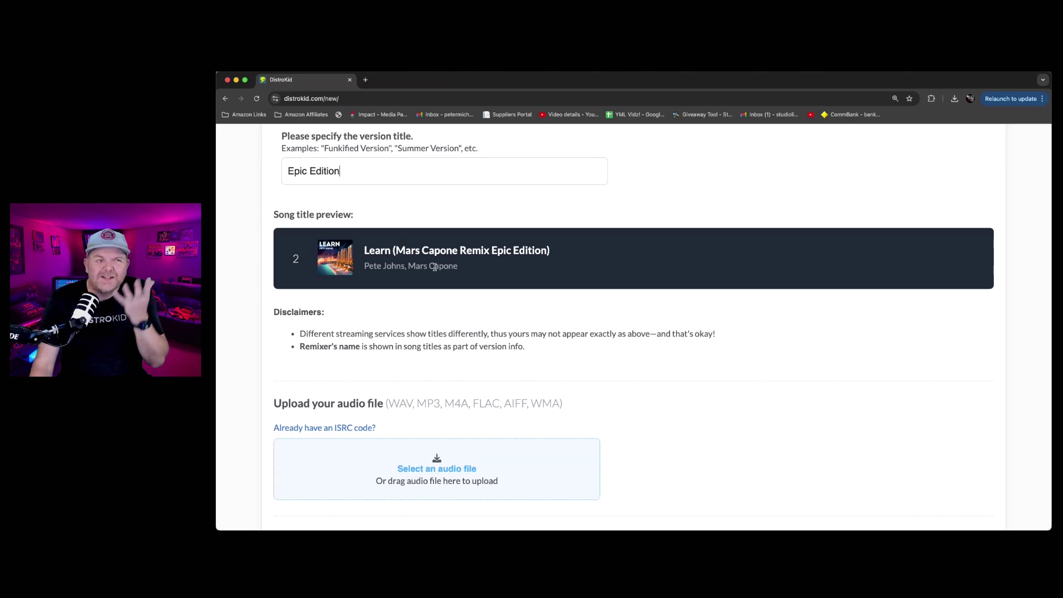
scroll(459, 273, "down", 4)
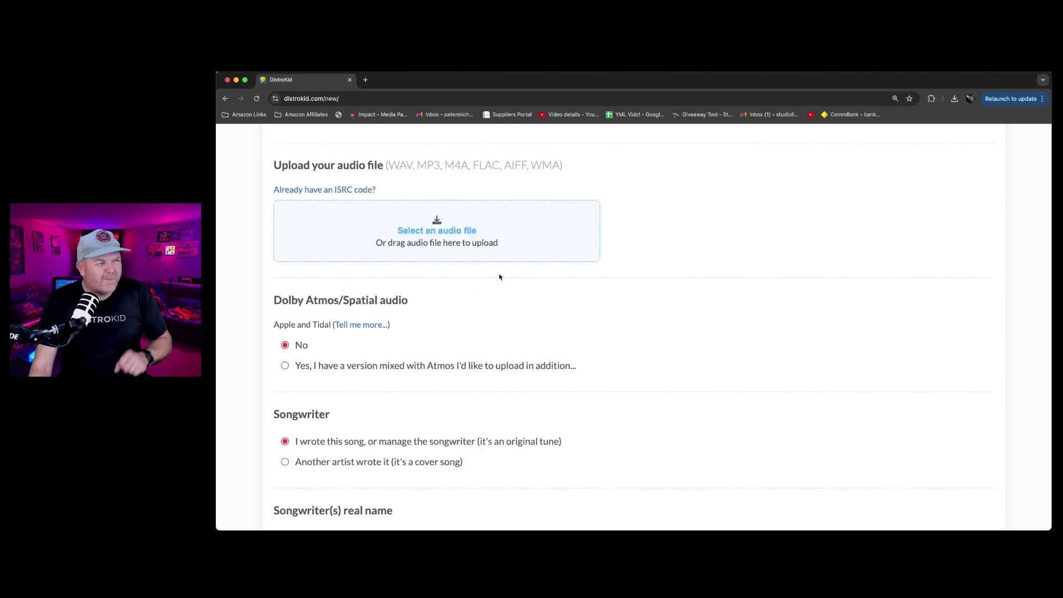
left_click(434, 232)
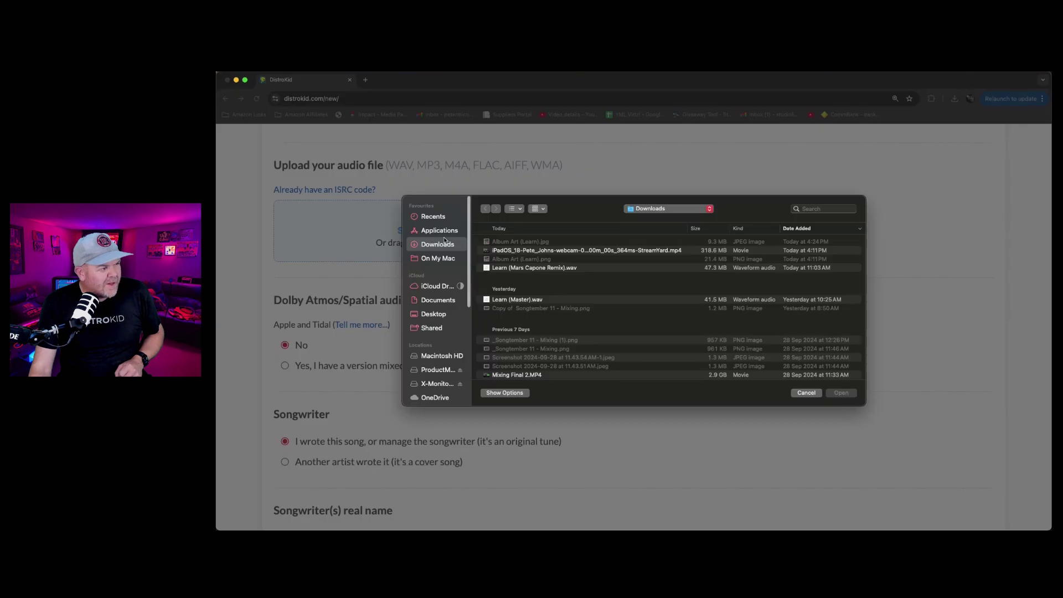
left_click(571, 269)
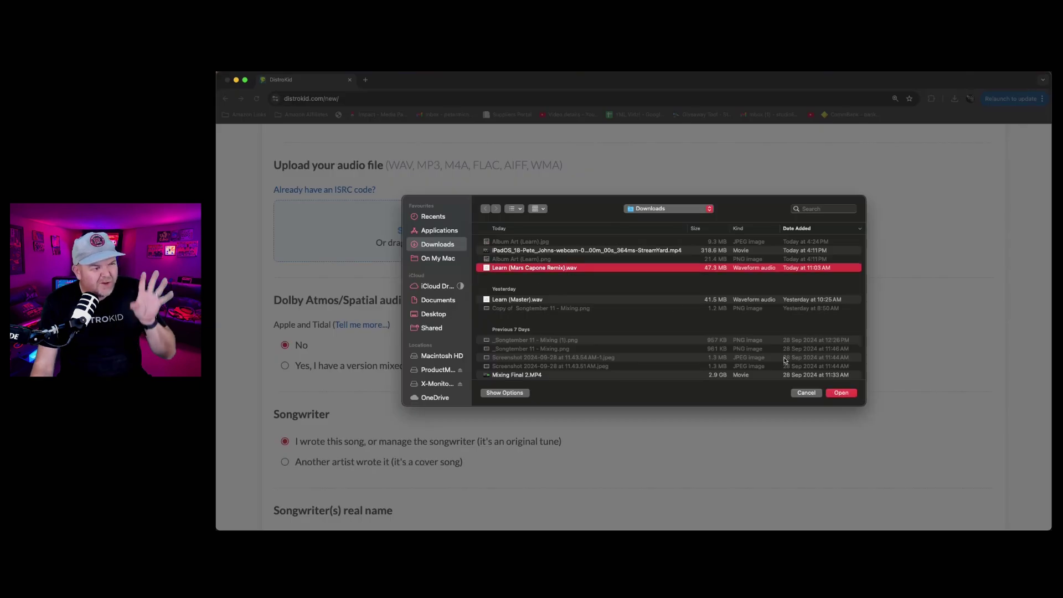
left_click(843, 393)
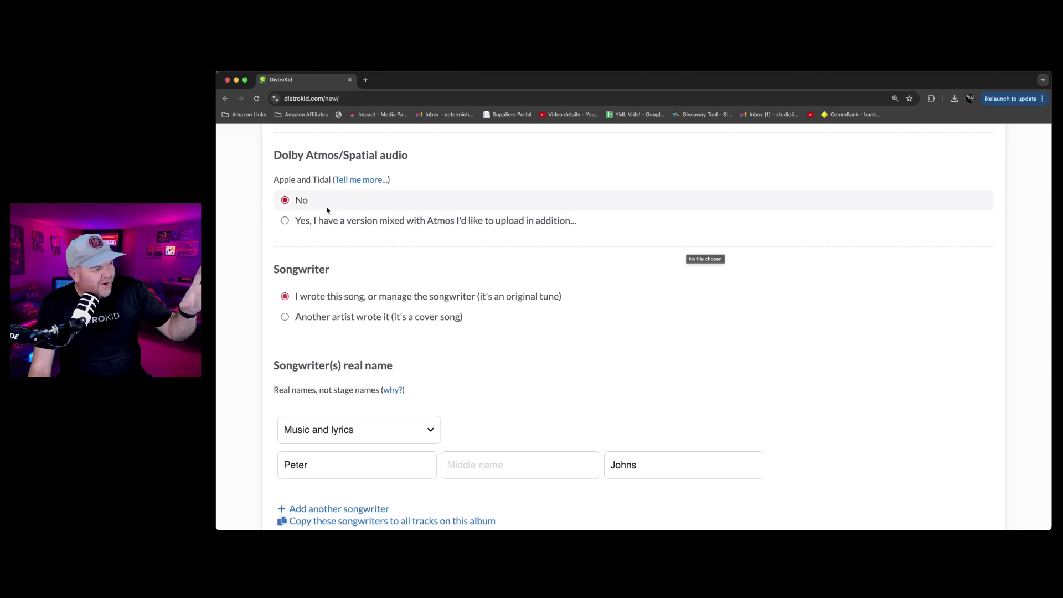
- Review Track 2's Atmos, songwriter, lyrics, radio edit, preview clip and price settings, plus the remixer's artist mapping
scroll(354, 292, "down", 4)
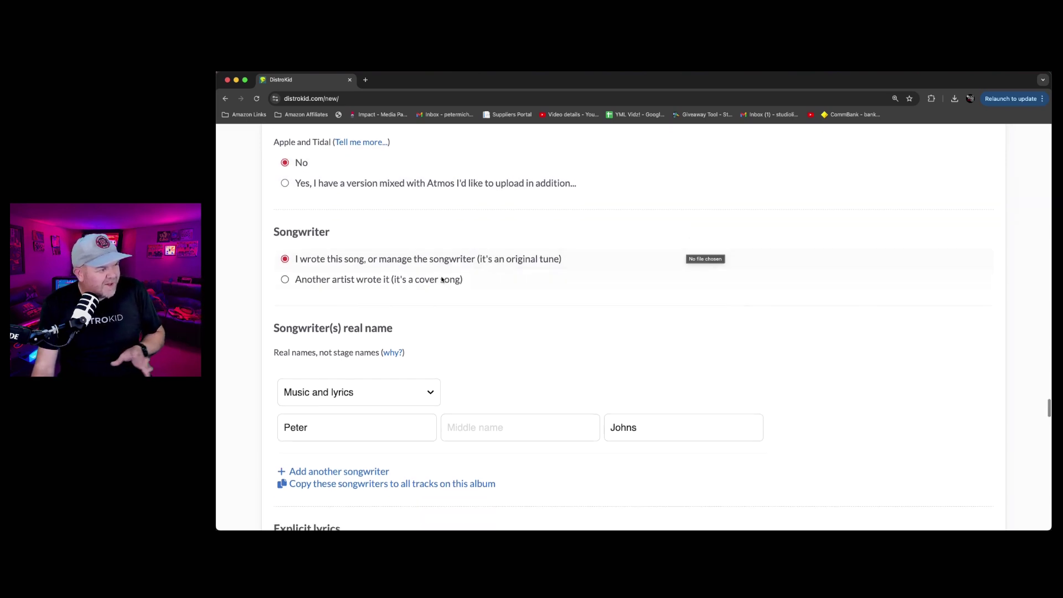
scroll(413, 322, "down", 8)
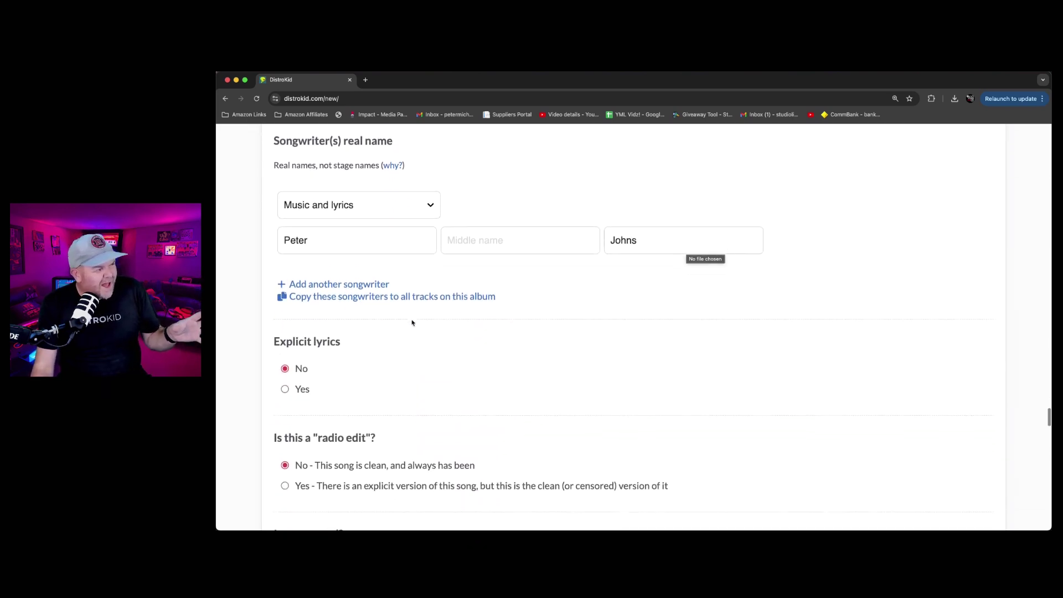
scroll(412, 323, "down", 5)
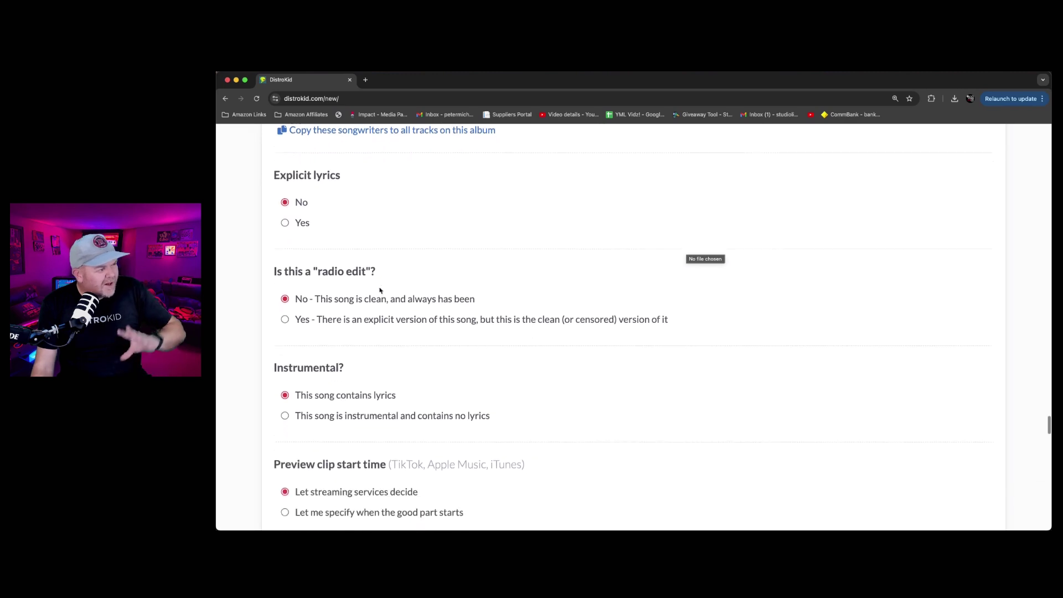
scroll(386, 289, "down", 3)
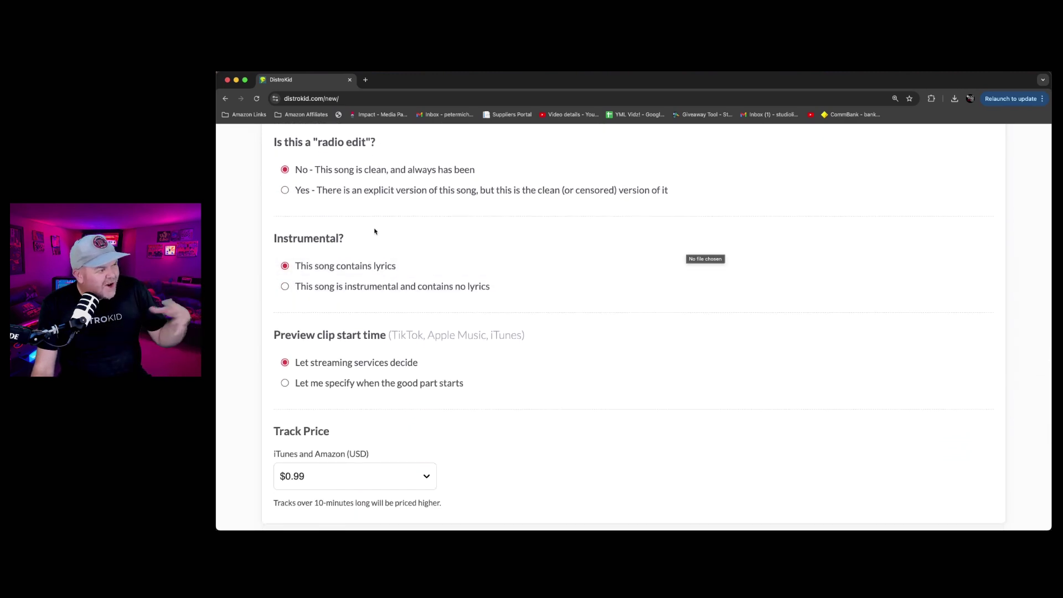
scroll(396, 237, "down", 1)
scroll(395, 237, "down", 3)
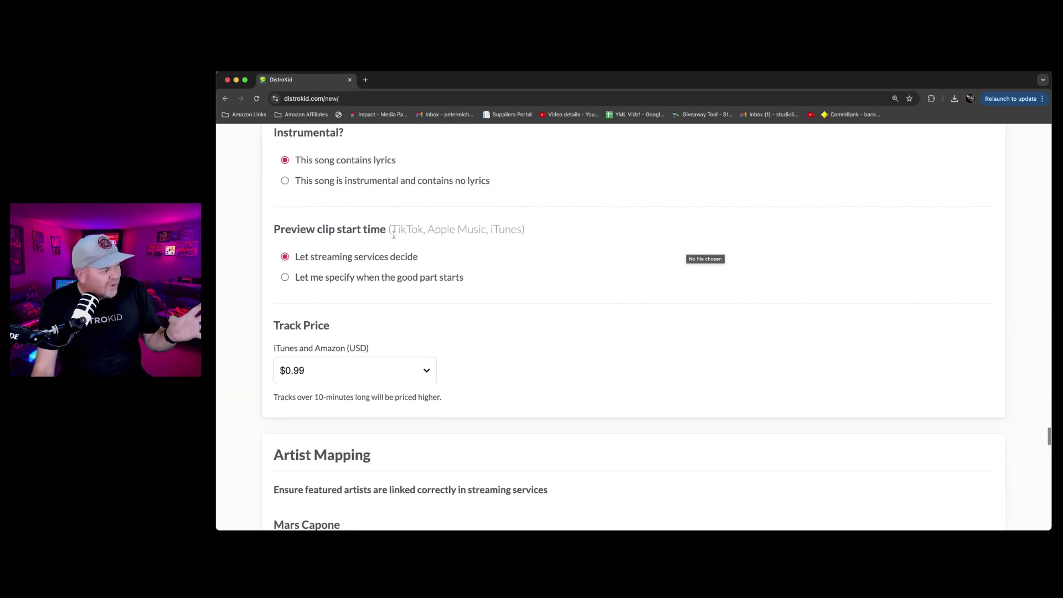
scroll(395, 237, "down", 1)
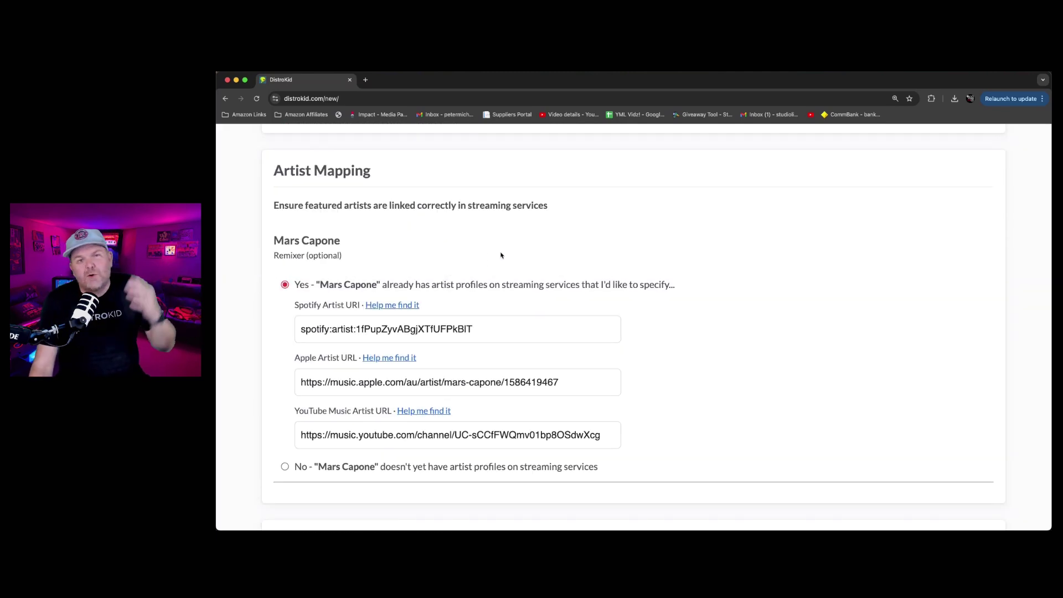
scroll(517, 254, "up", 1)
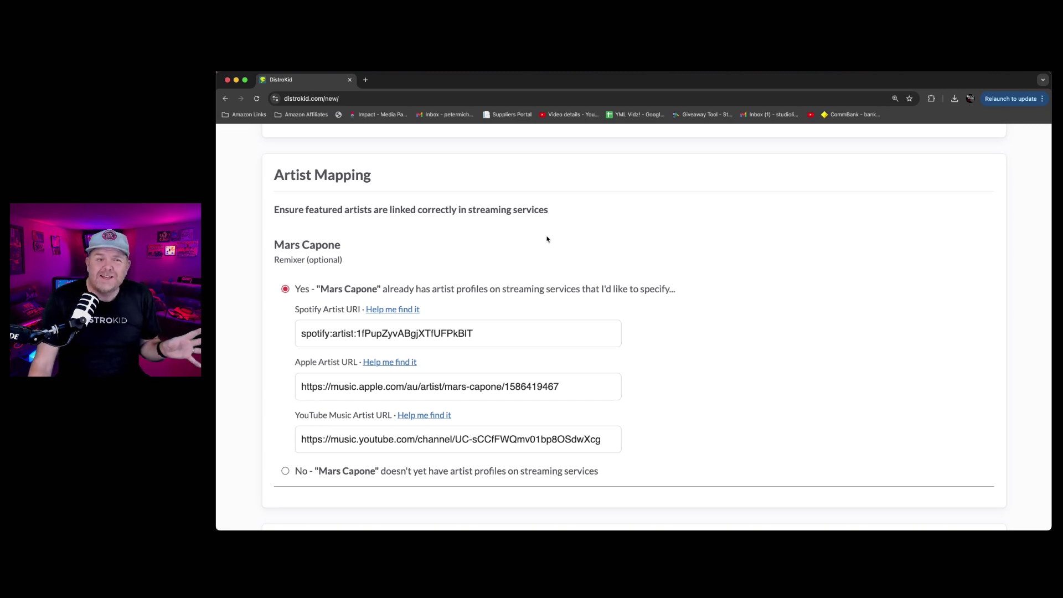
- Review the optional paid extras, from Discovery Pack to Loudness Normalization, and the billing section below them
scroll(790, 209, "down", 10)
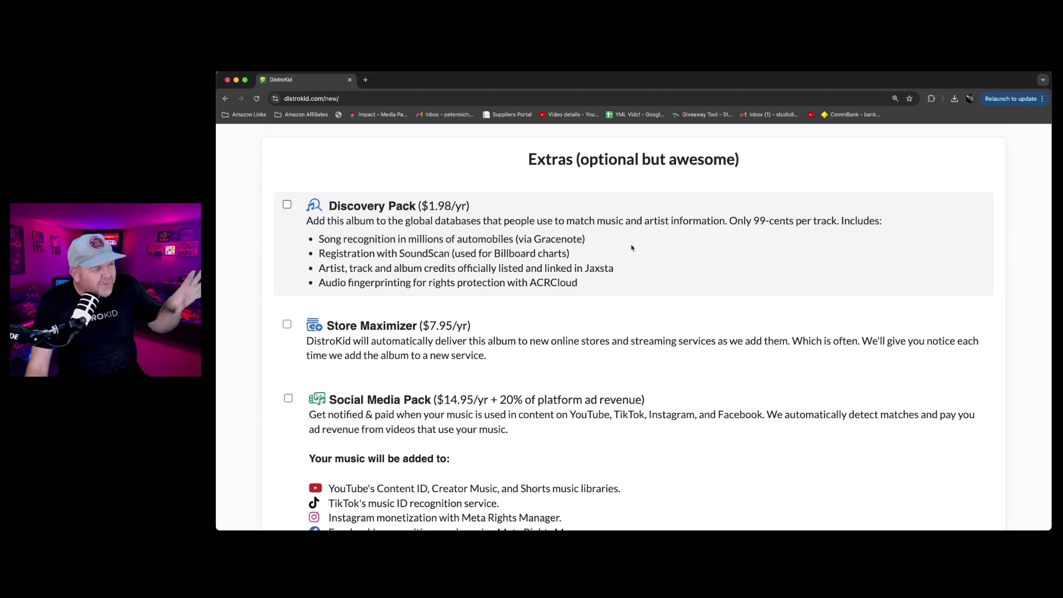
scroll(633, 245, "down", 2)
scroll(633, 246, "down", 5)
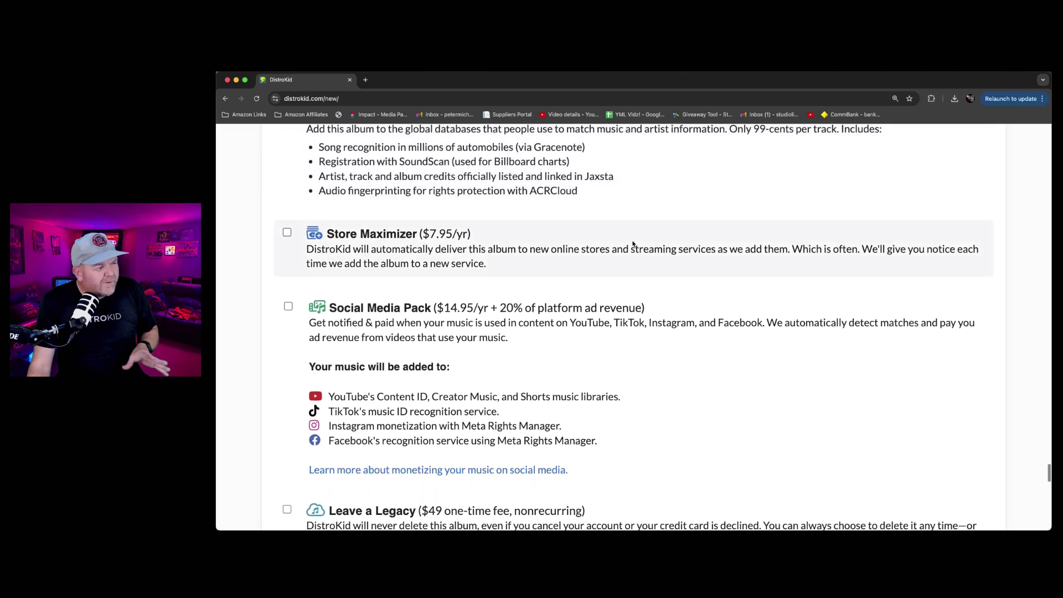
scroll(632, 244, "down", 6)
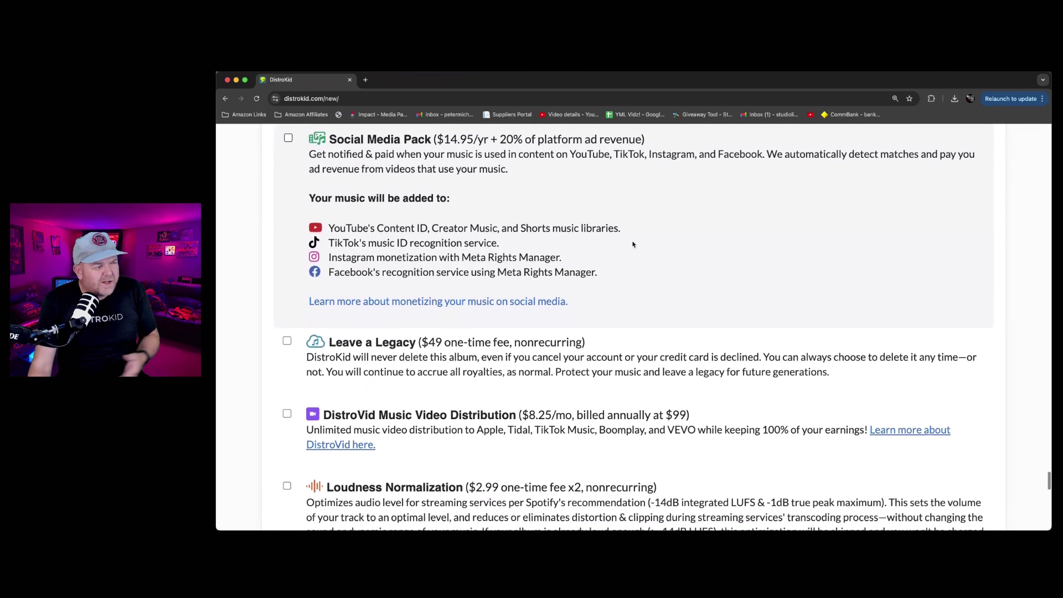
scroll(633, 244, "down", 7)
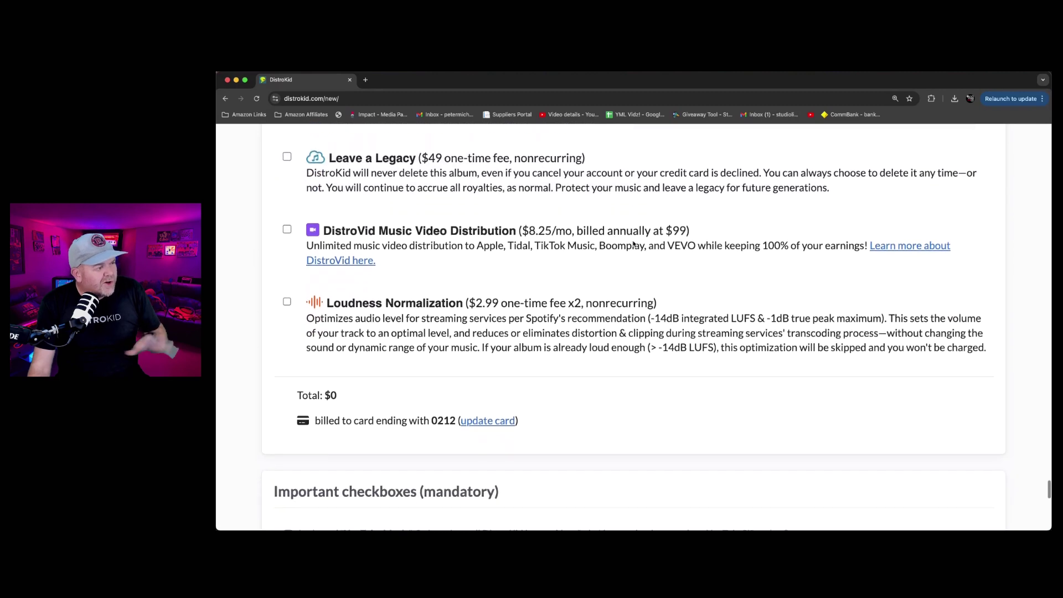
scroll(634, 244, "down", 9)
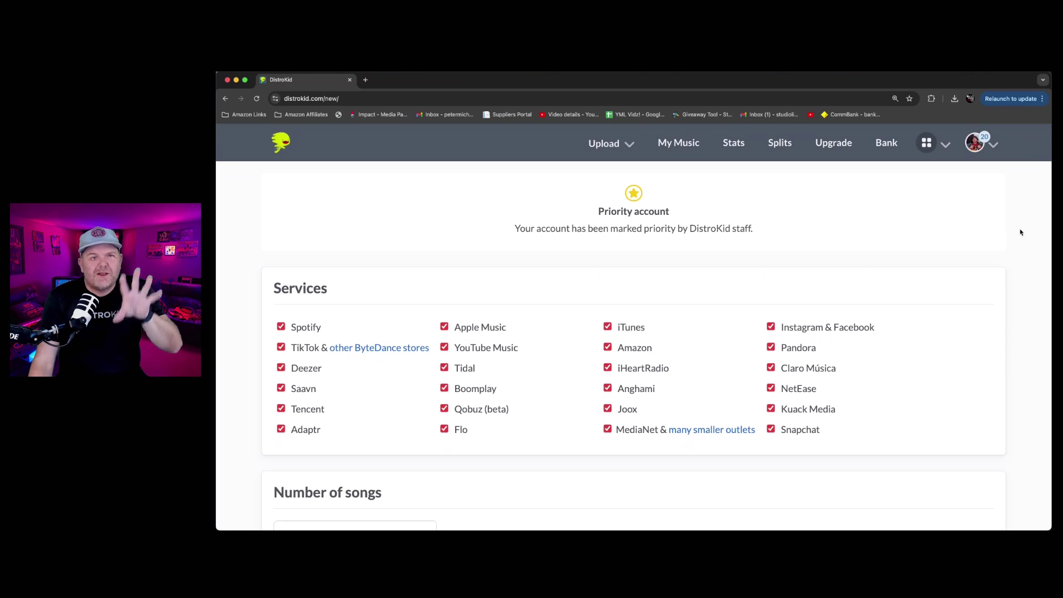
- Review the album-level settings, from streaming services and artist mapping through release date, preorder, label, price and genres to cover art and title
scroll(963, 241, "down", 6)
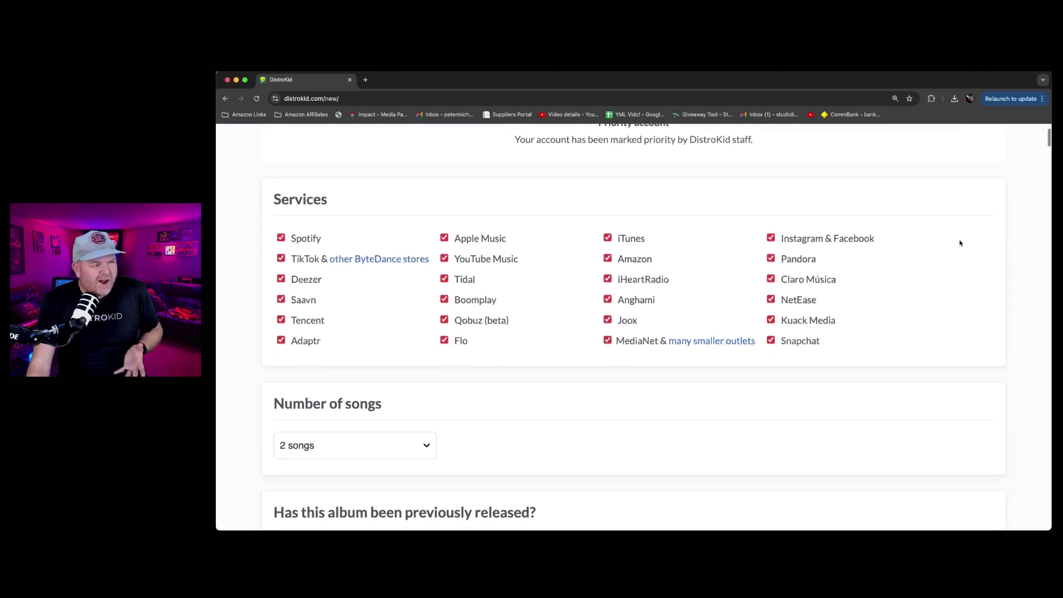
scroll(960, 243, "down", 6)
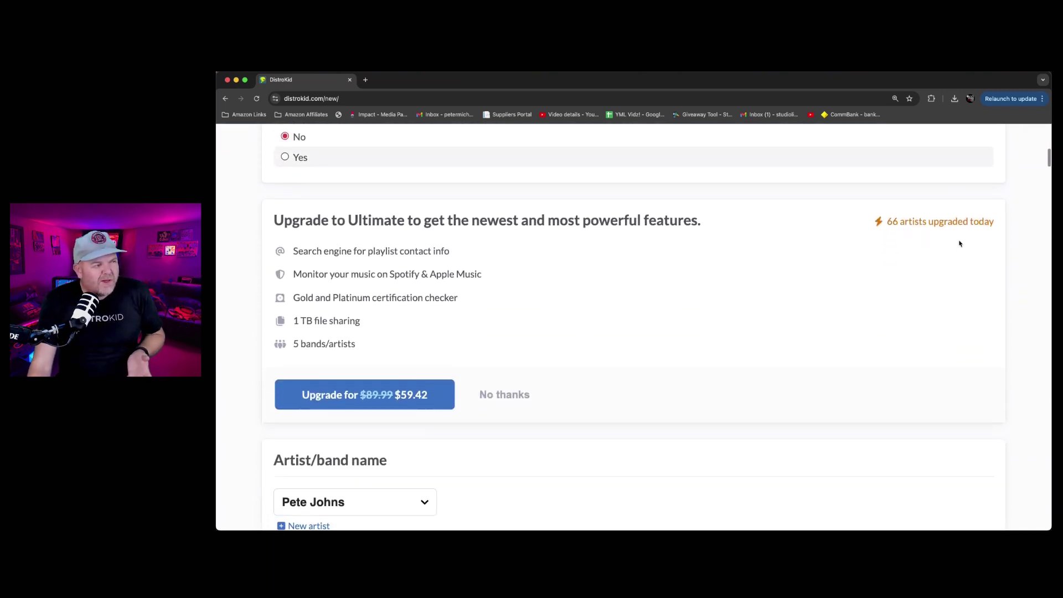
scroll(959, 244, "down", 8)
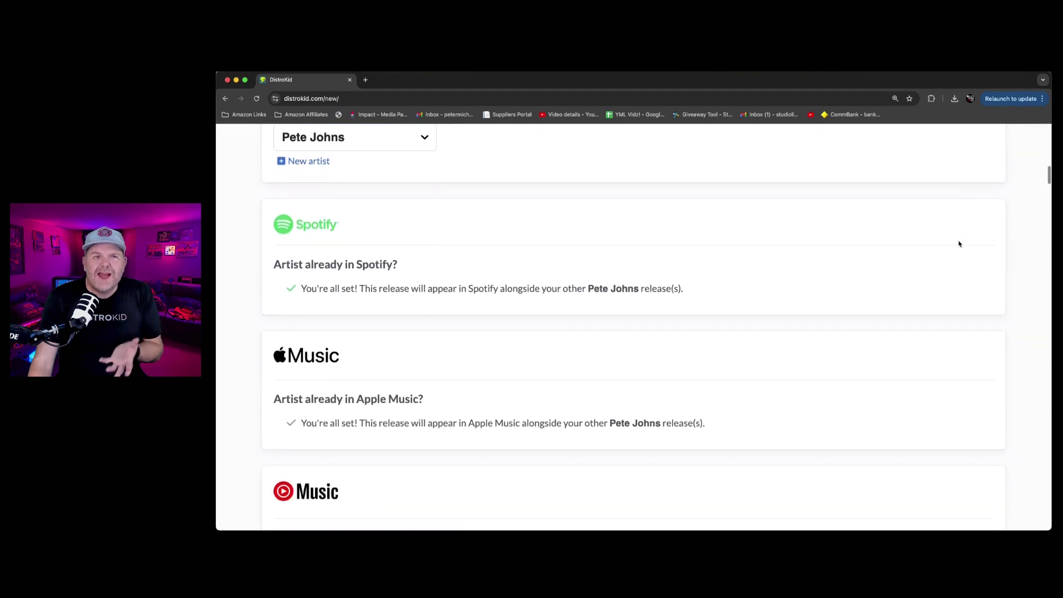
scroll(960, 244, "down", 10)
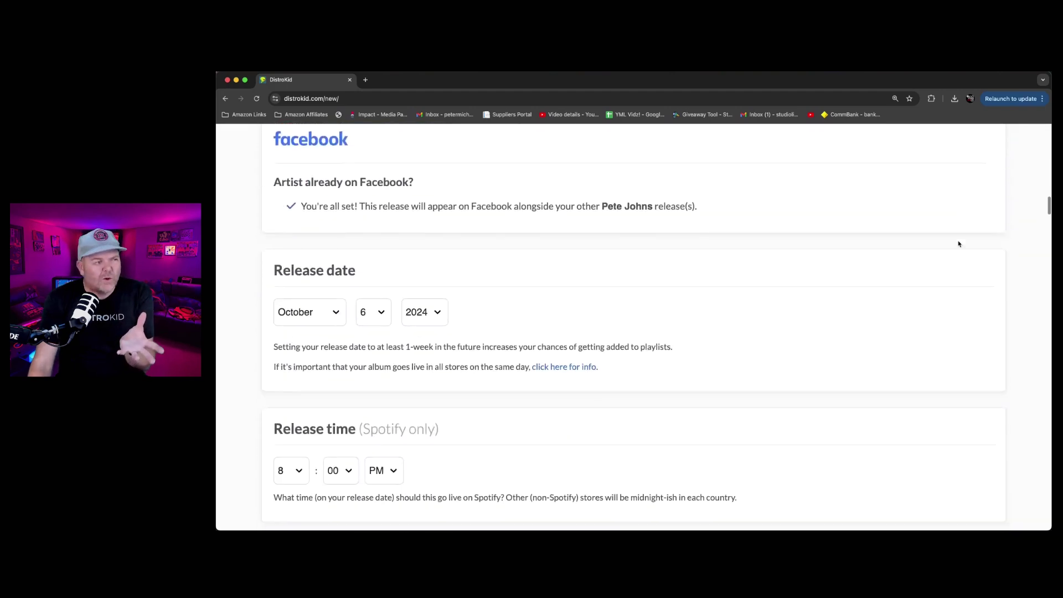
scroll(960, 243, "down", 6)
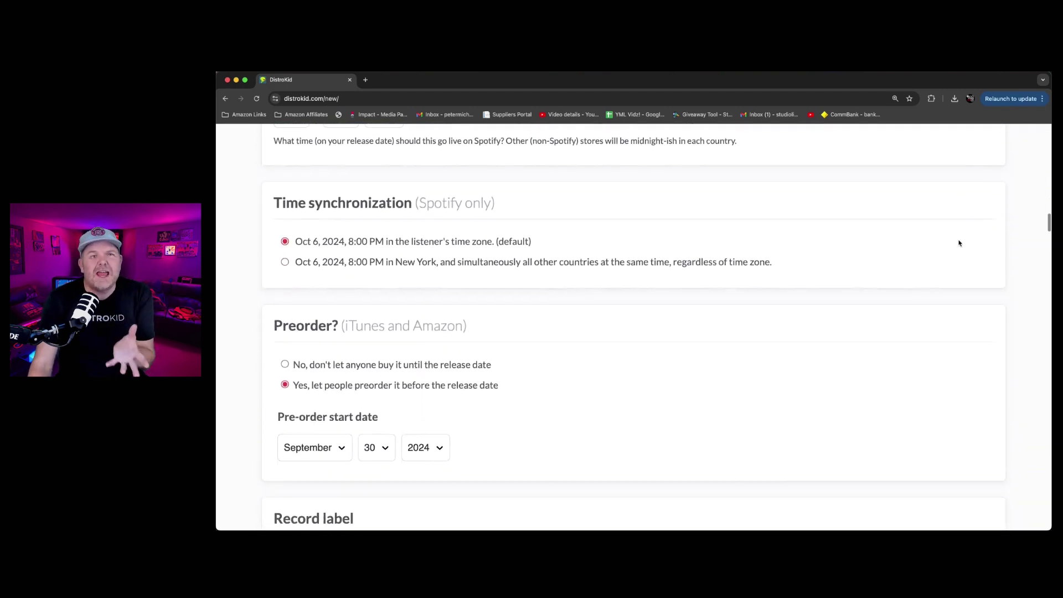
scroll(960, 243, "down", 6)
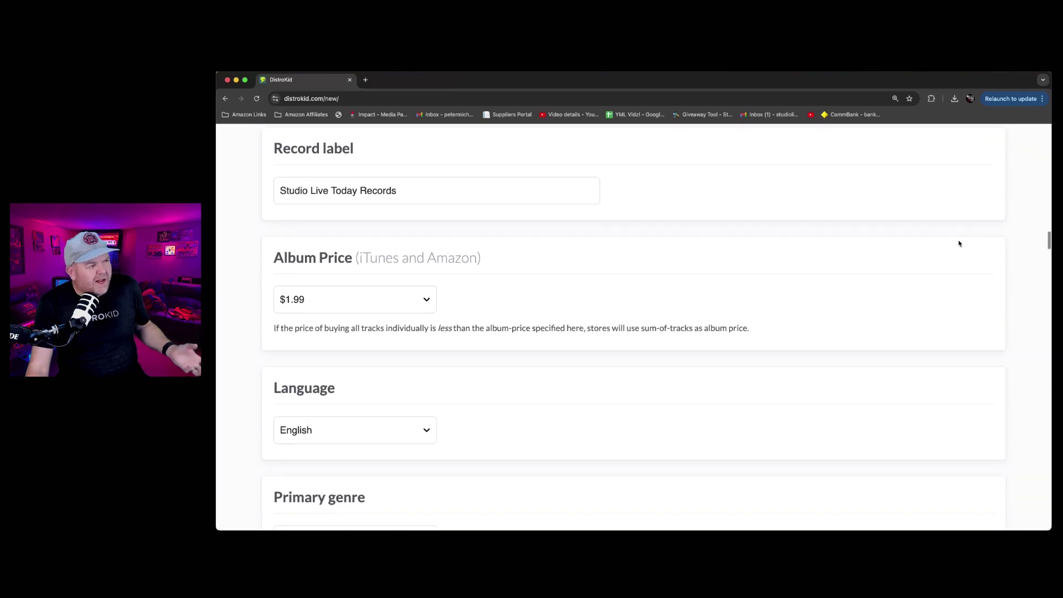
scroll(960, 244, "down", 6)
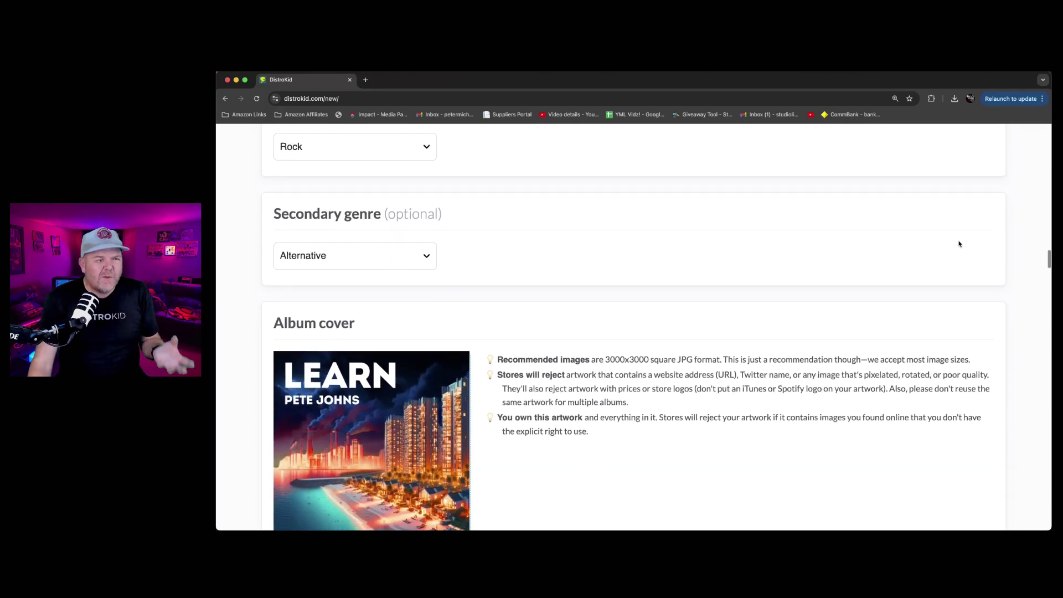
scroll(959, 244, "down", 5)
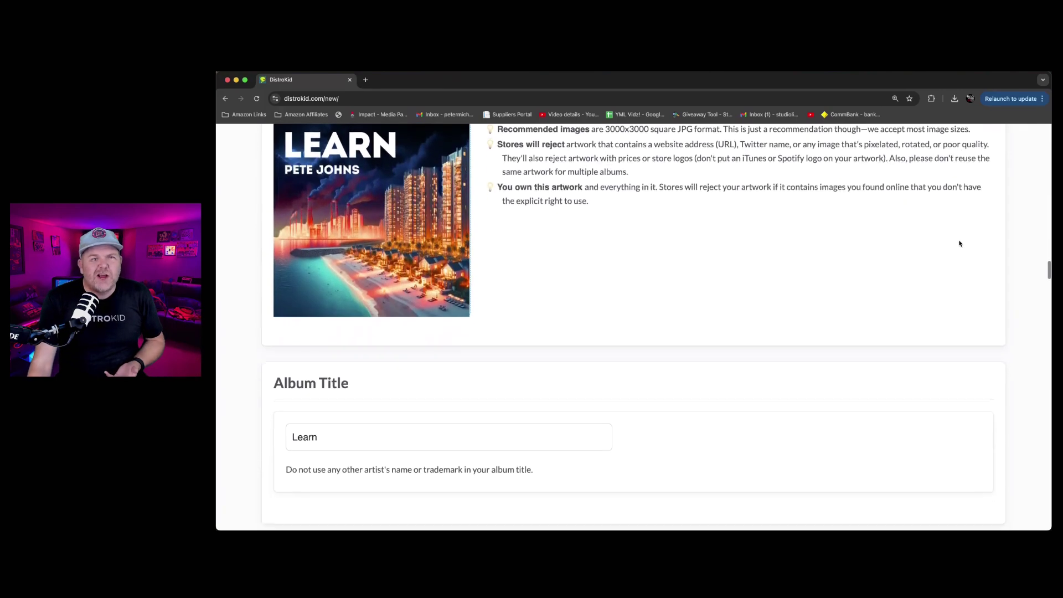
scroll(960, 243, "down", 3)
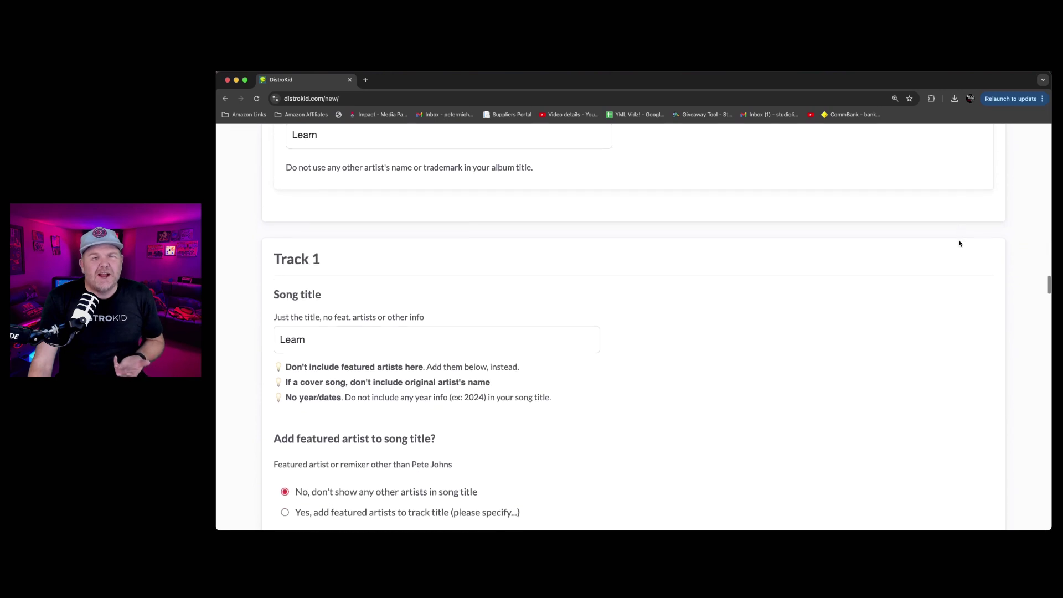
- Review Track 1's title options, audio file, Atmos, songwriter, lyrics, radio edit, preview clip and price settings
scroll(959, 244, "down", 6)
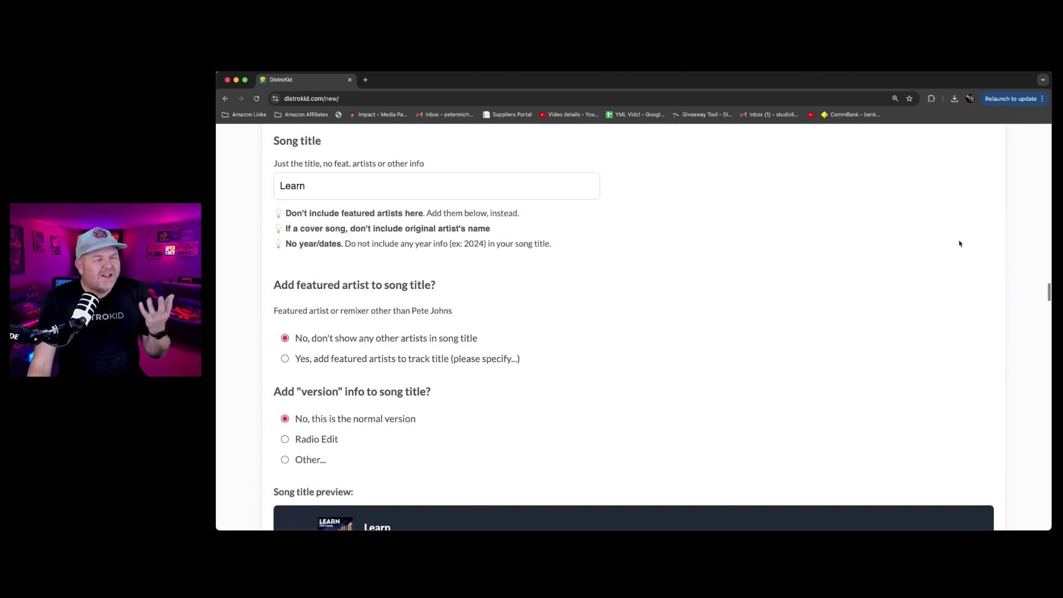
scroll(960, 244, "down", 6)
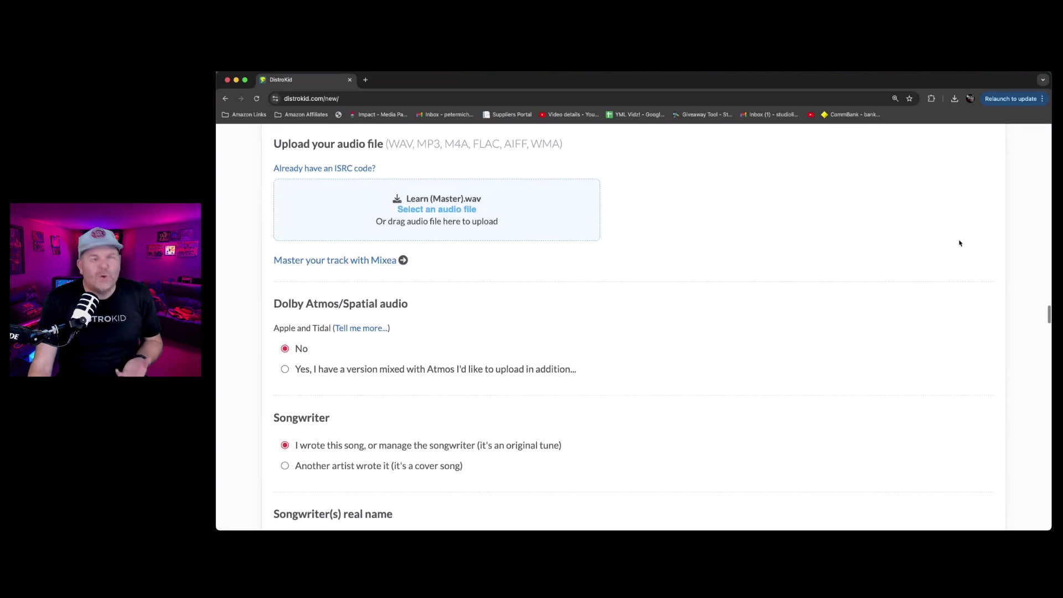
scroll(959, 244, "down", 4)
scroll(959, 244, "down", 5)
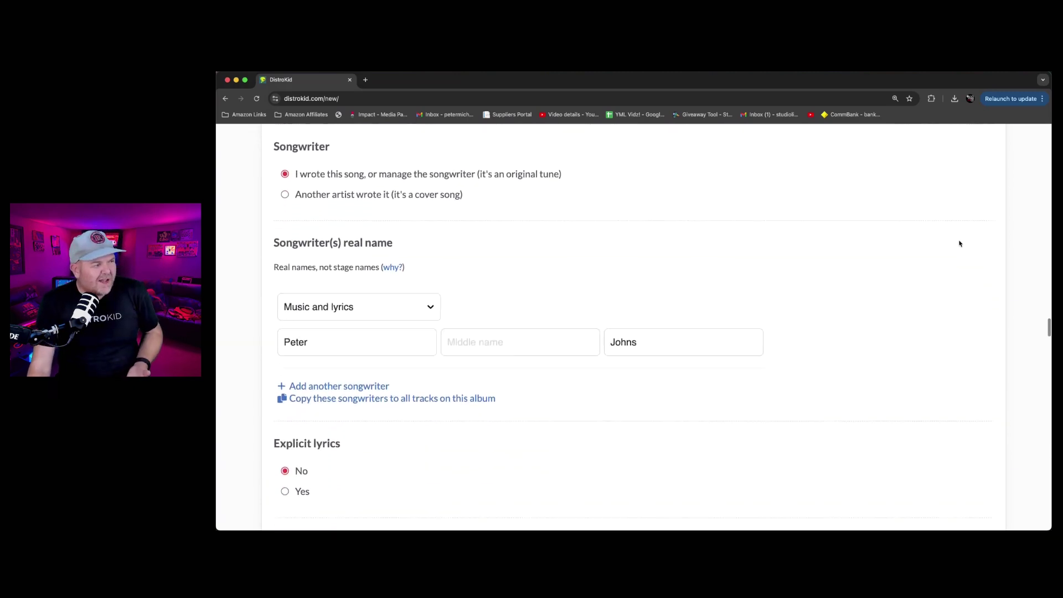
scroll(959, 243, "down", 4)
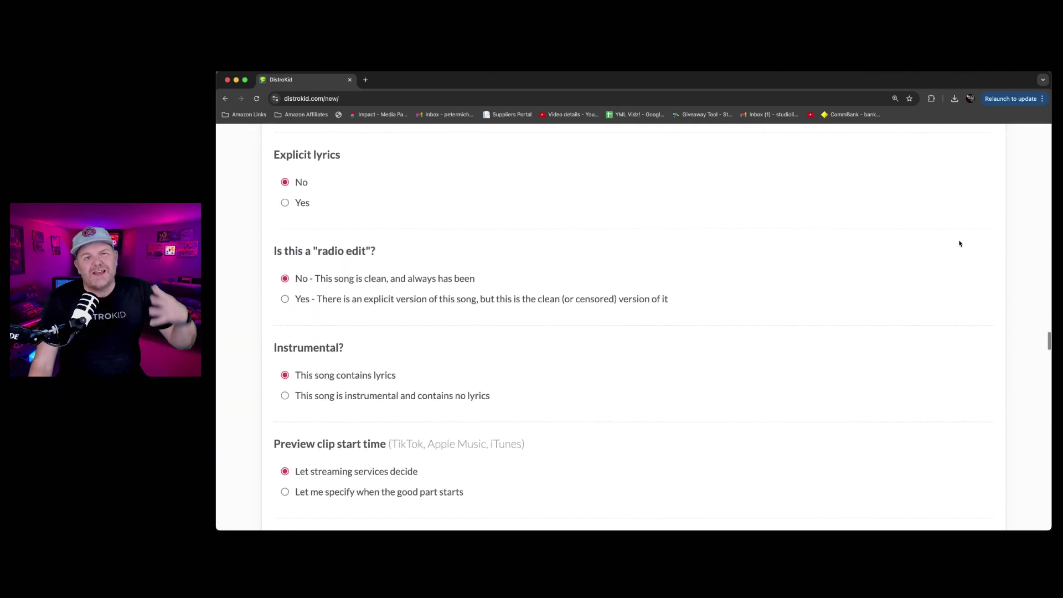
scroll(960, 244, "down", 3)
scroll(959, 243, "down", 5)
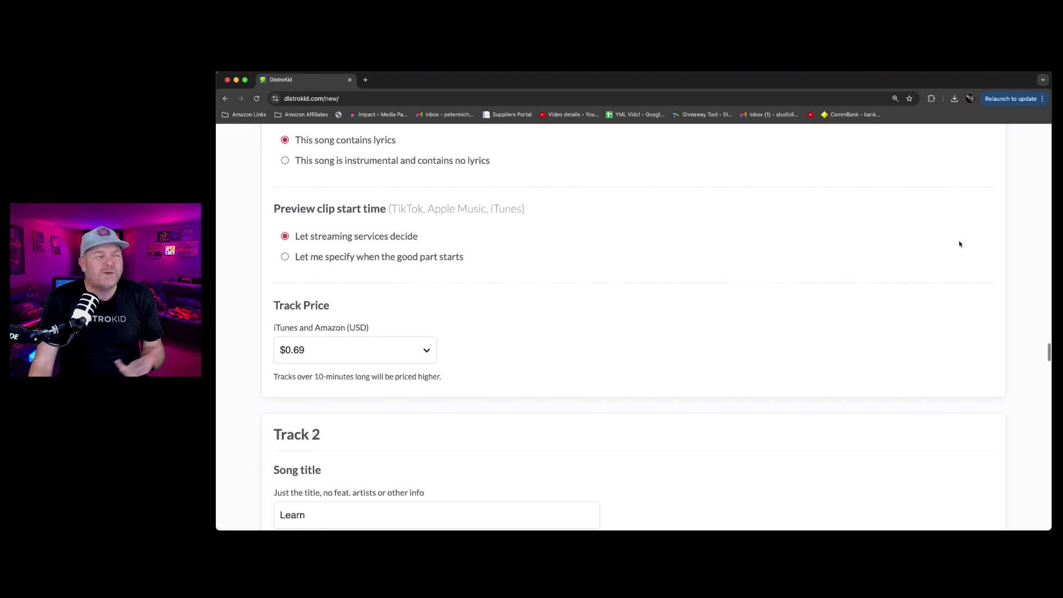
- Submit the completed upload form and decline Mixea mastering, using the original versions of the tracks
scroll(960, 243, "down", 1)
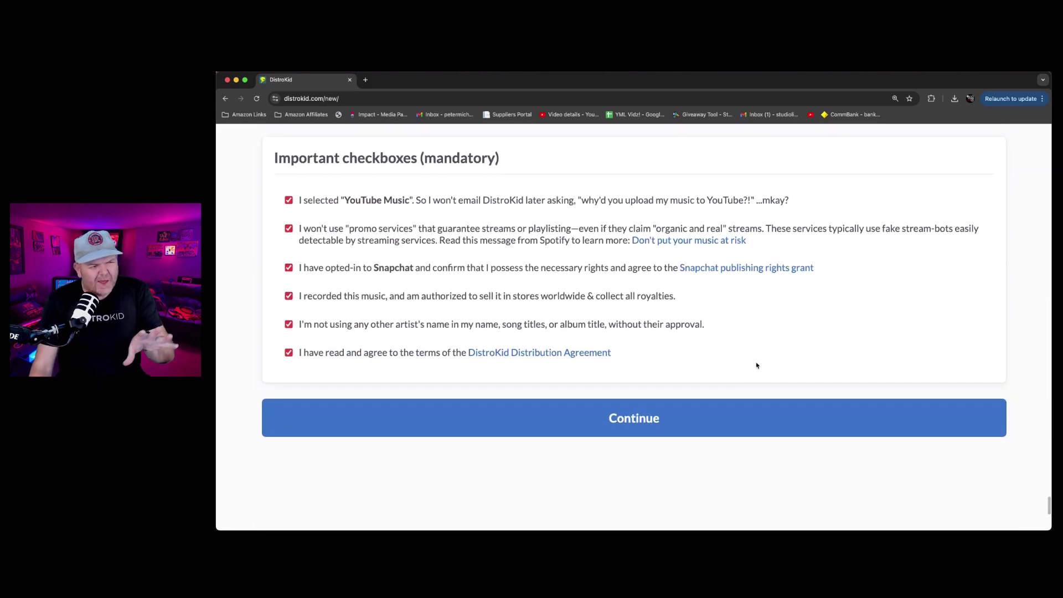
left_click(686, 422)
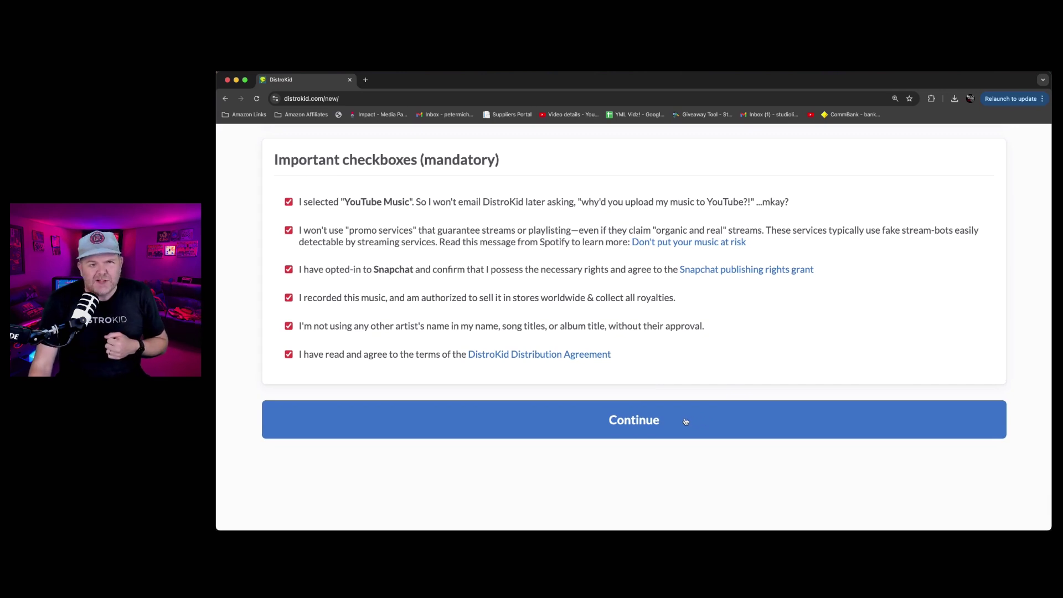
scroll(709, 397, "down", 2)
scroll(709, 397, "down", 1)
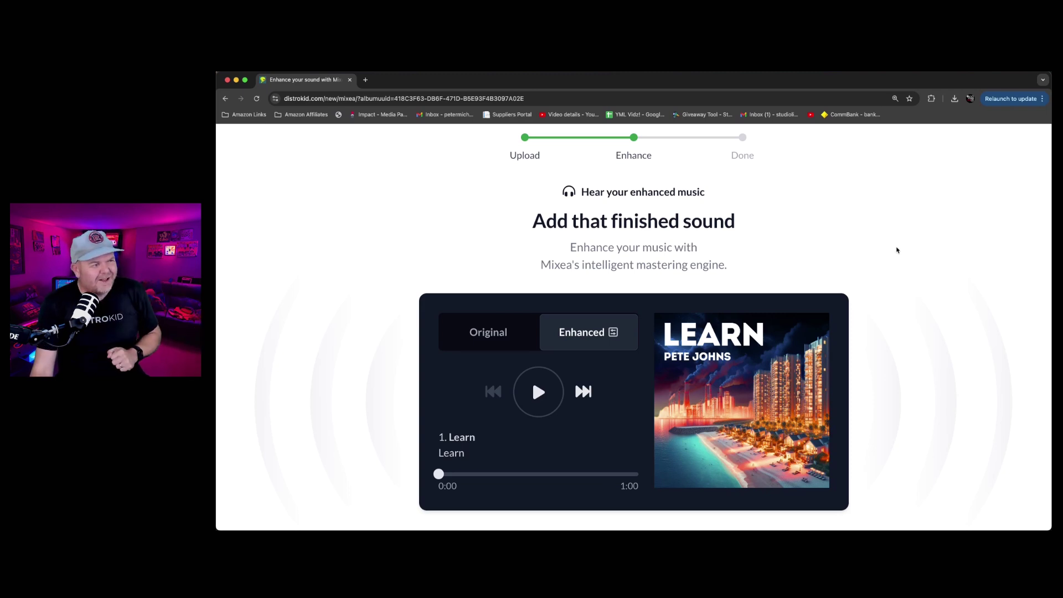
scroll(842, 423, "down", 5)
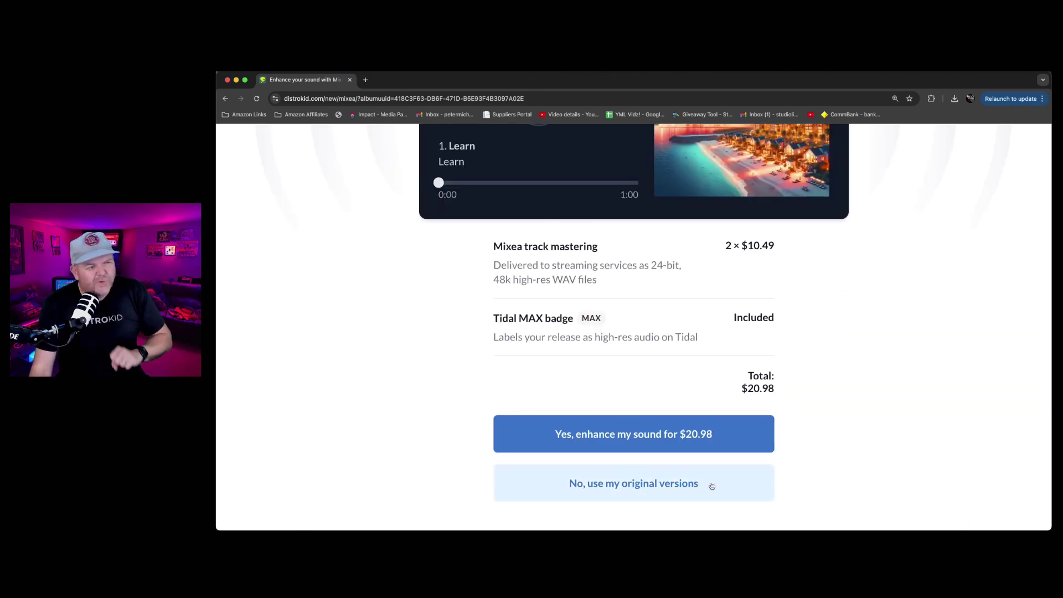
left_click(711, 485)
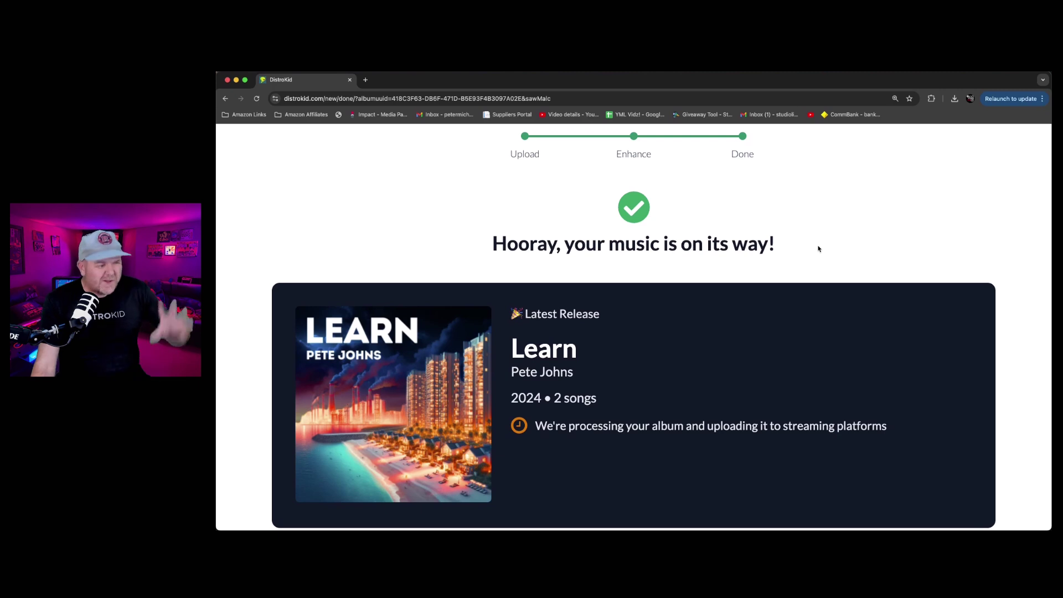
scroll(819, 249, "down", 1)
scroll(818, 248, "down", 2)
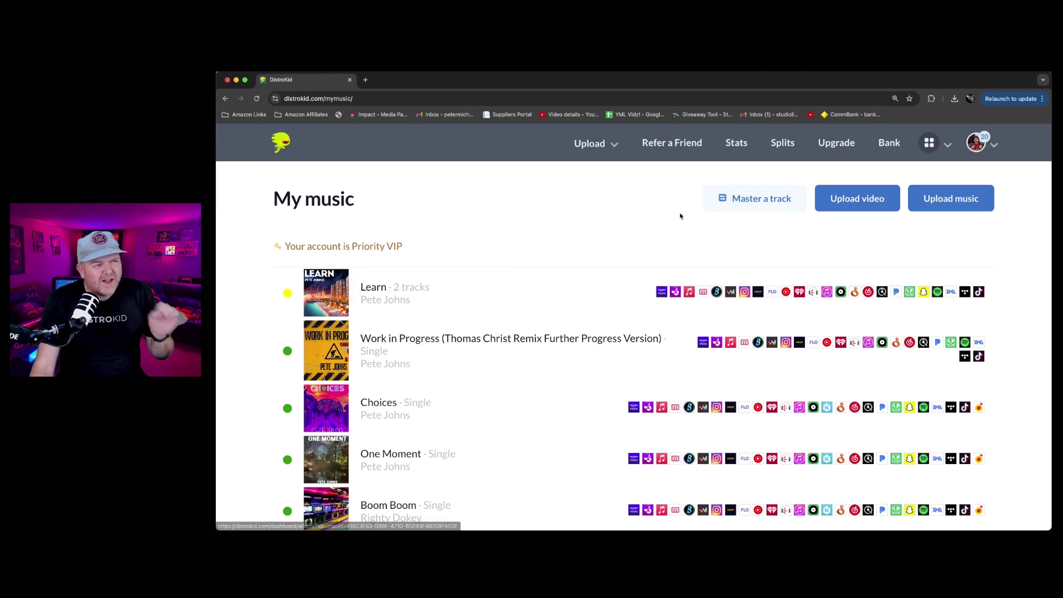
- Open the payment splits editor for the release Learn
left_click(789, 149)
left_click(656, 492)
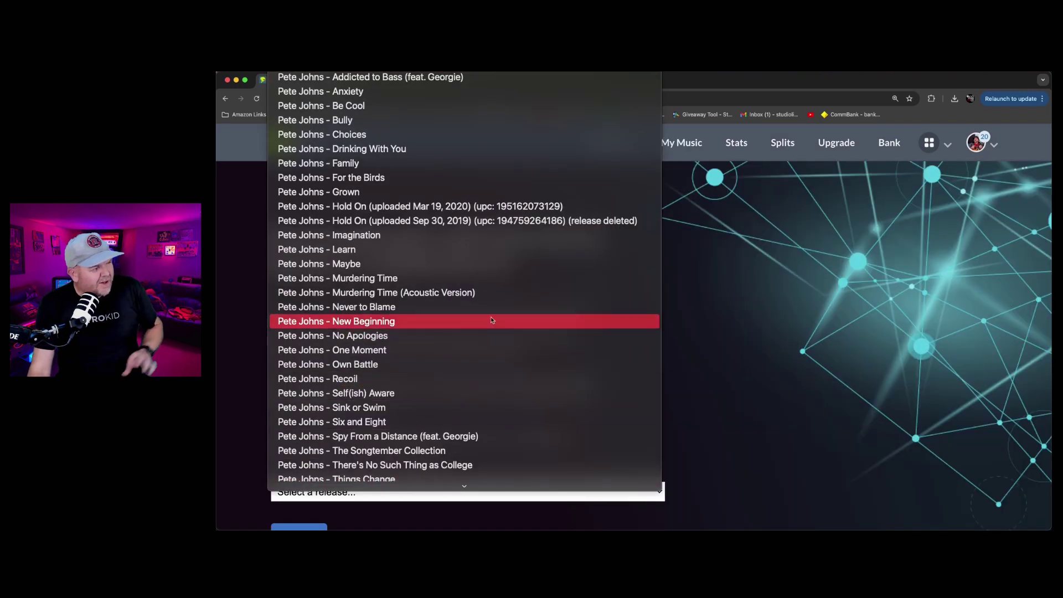
left_click(379, 256)
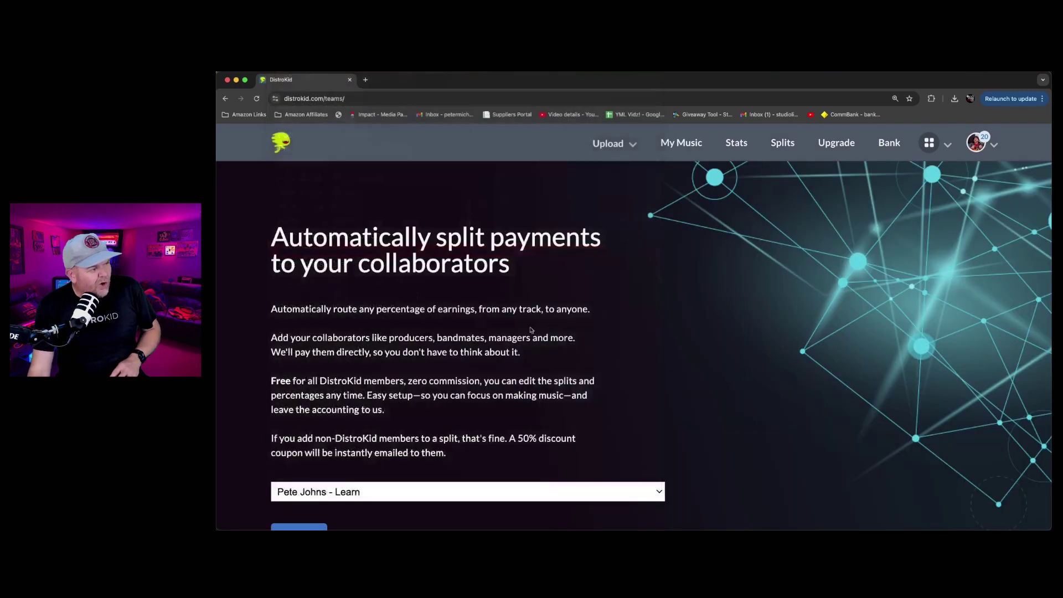
scroll(351, 484, "down", 3)
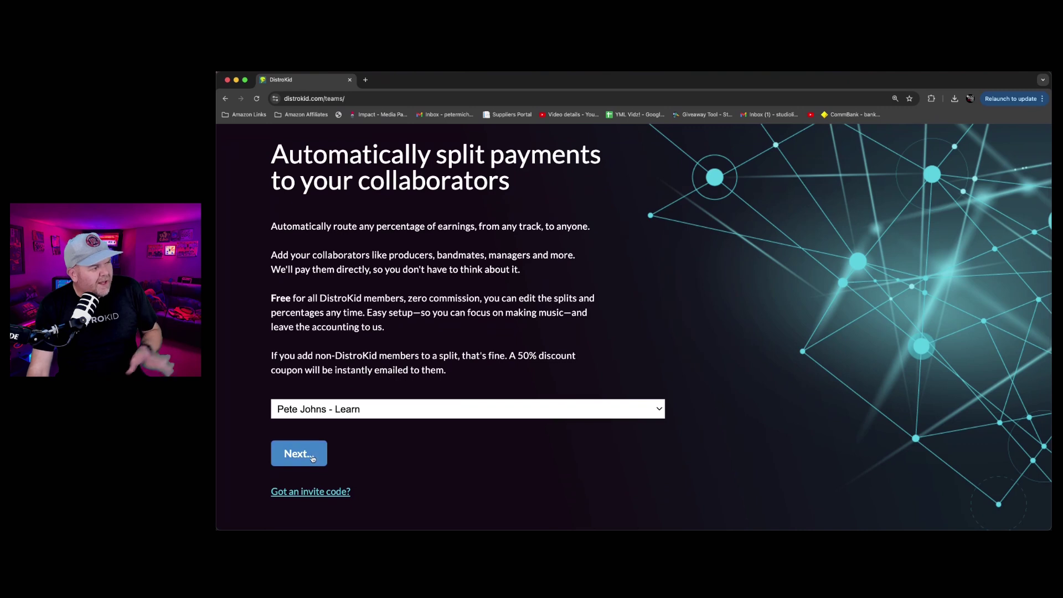
left_click(319, 459)
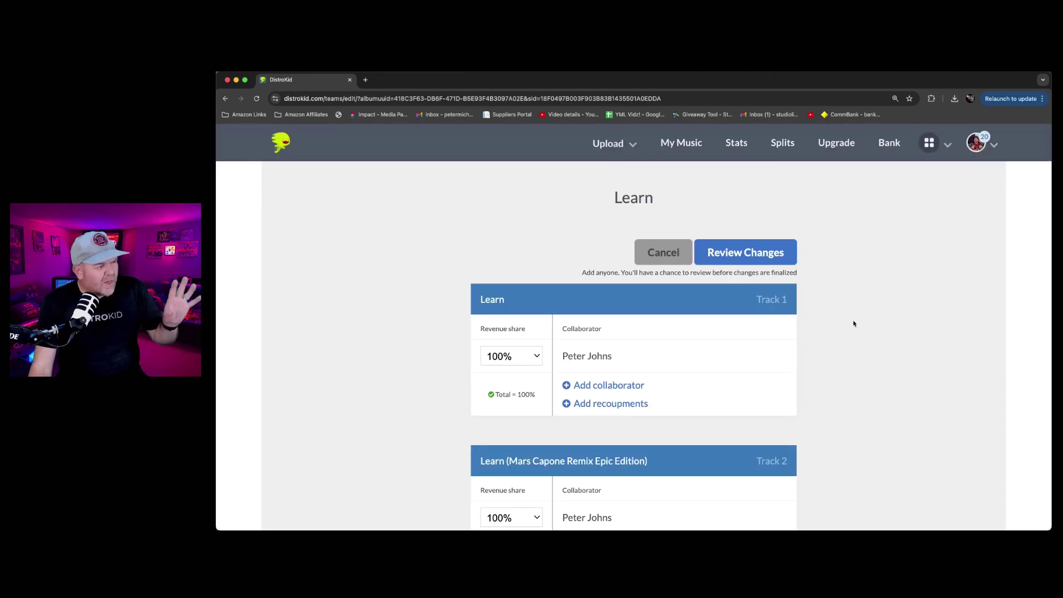
- Add a collaborator row to Track 1 and set the account owner's revenue share to 30%
scroll(580, 365, "down", 1)
scroll(570, 354, "down", 1)
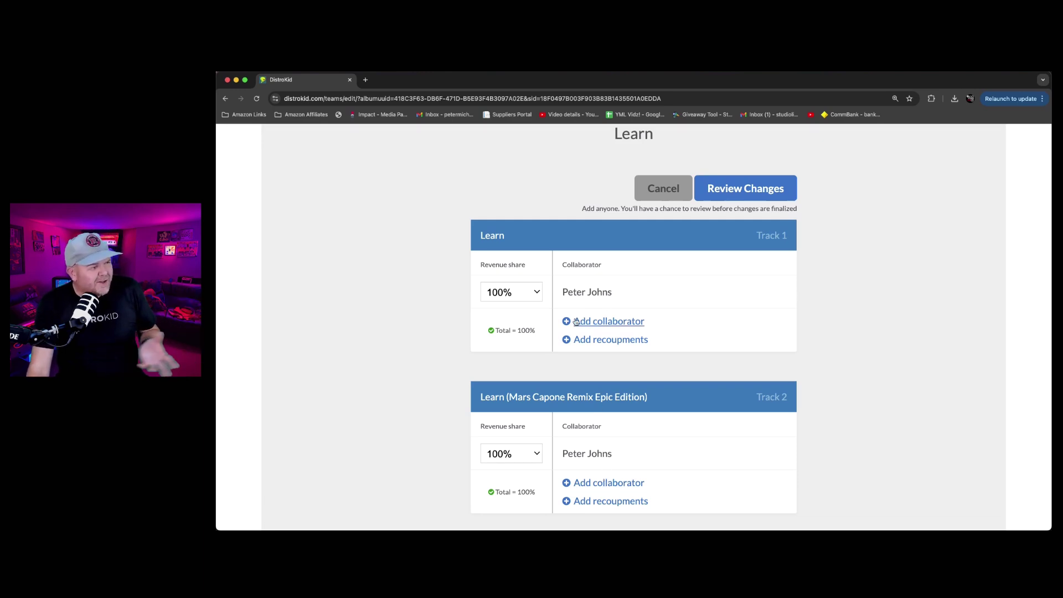
left_click(590, 324)
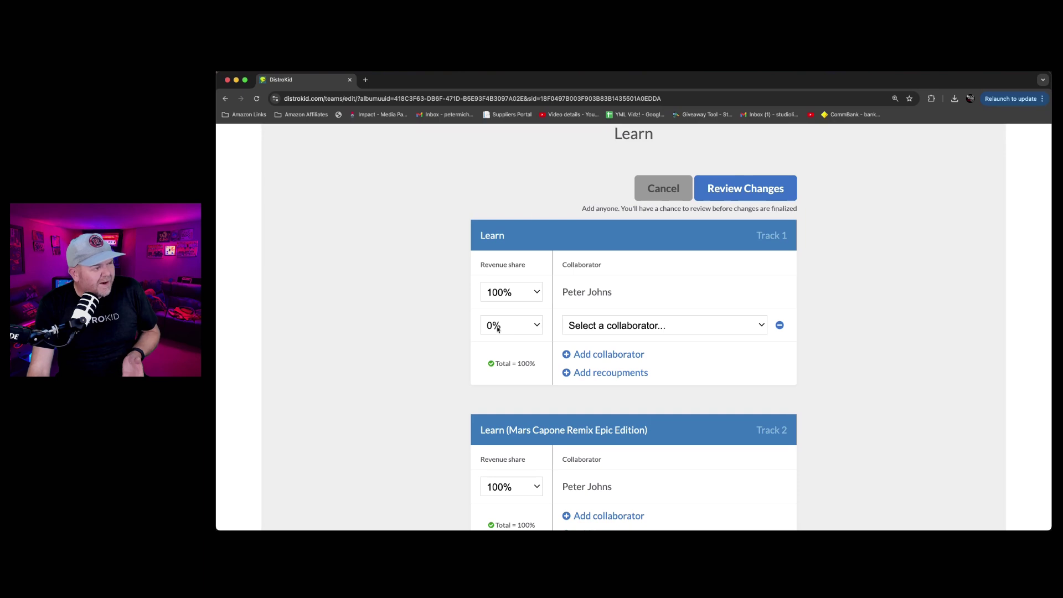
left_click(537, 296)
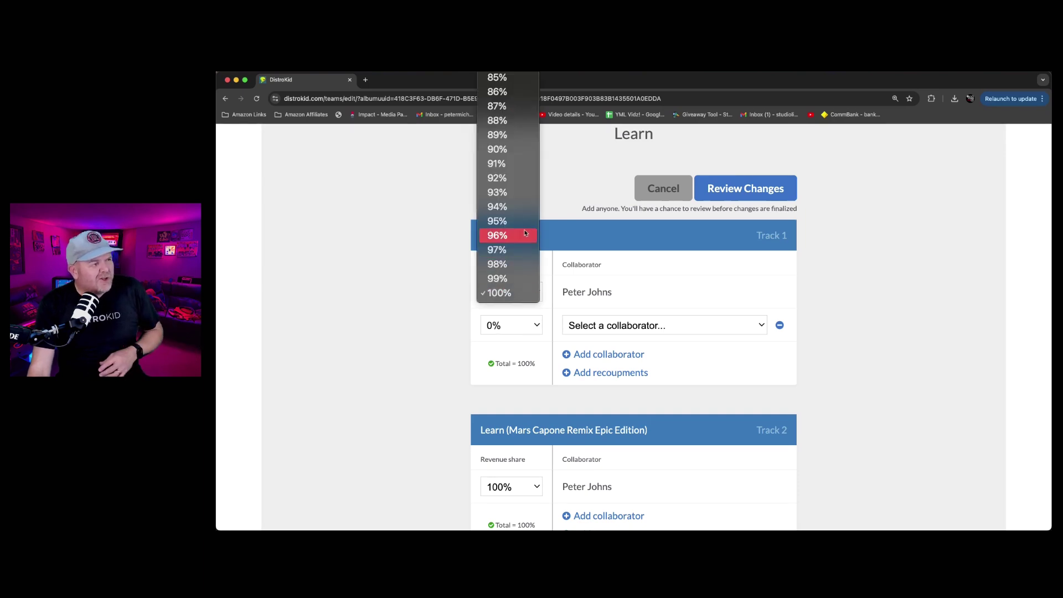
scroll(520, 155, "up", 1)
scroll(521, 160, "up", 10)
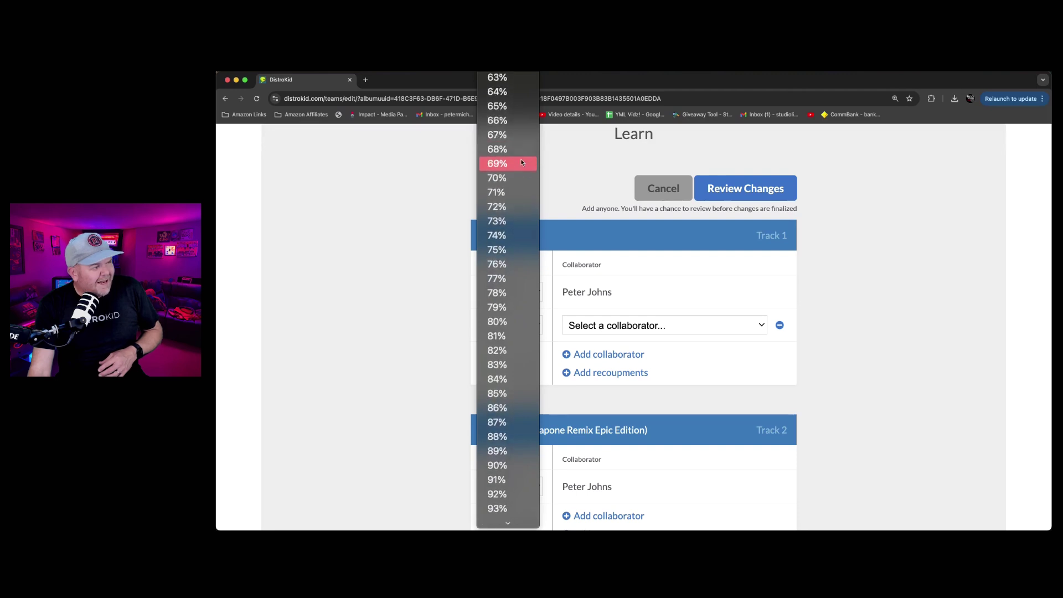
scroll(521, 162, "up", 14)
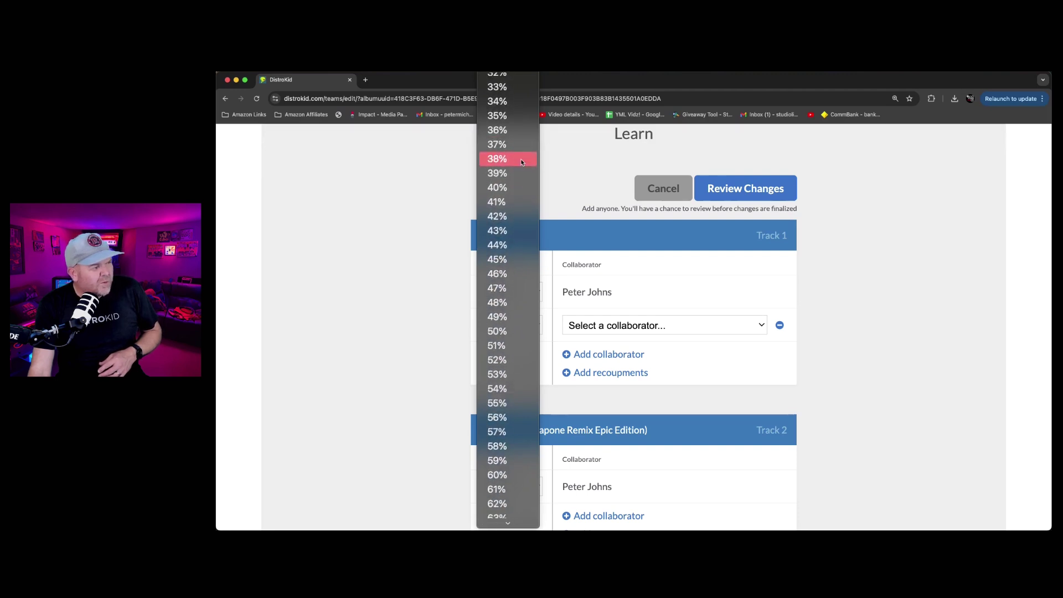
scroll(521, 162, "up", 1)
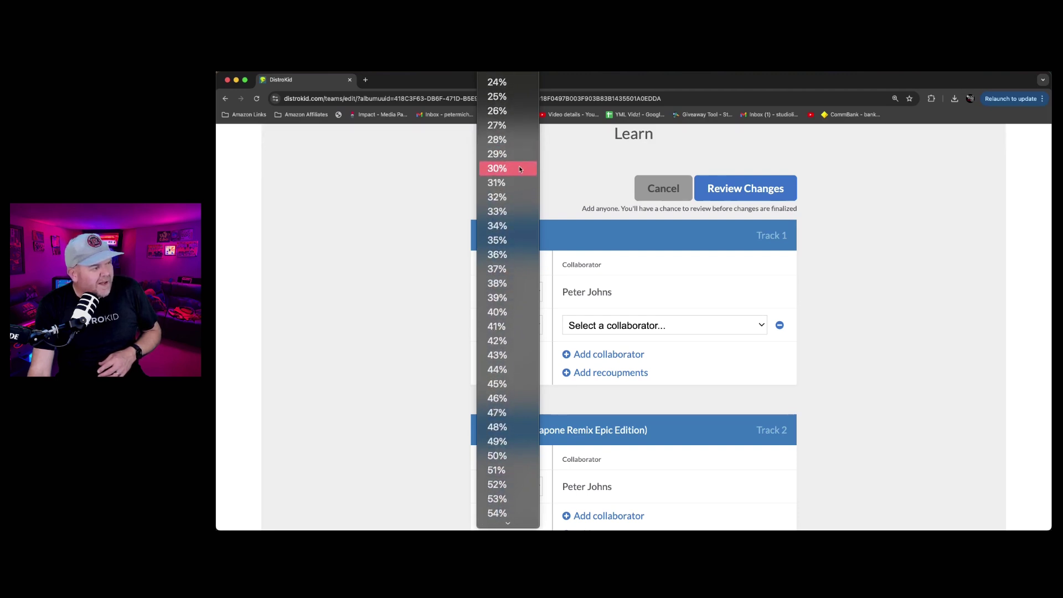
left_click(519, 165)
- Set the revenue share of Track 1's first added collaborator to 35%
left_click(537, 325)
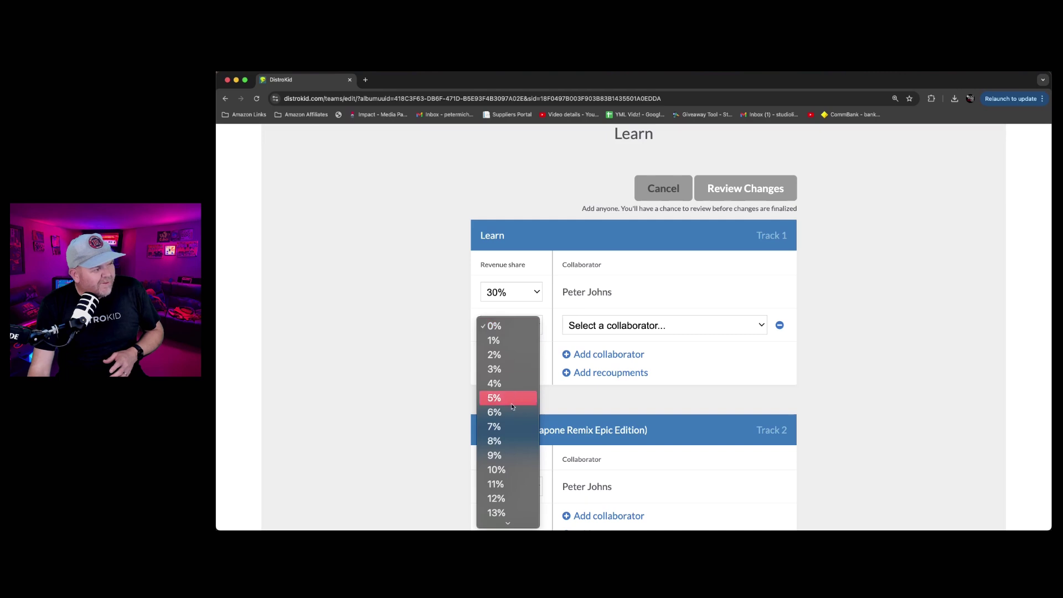
scroll(510, 405, "down", 7)
scroll(512, 408, "down", 5)
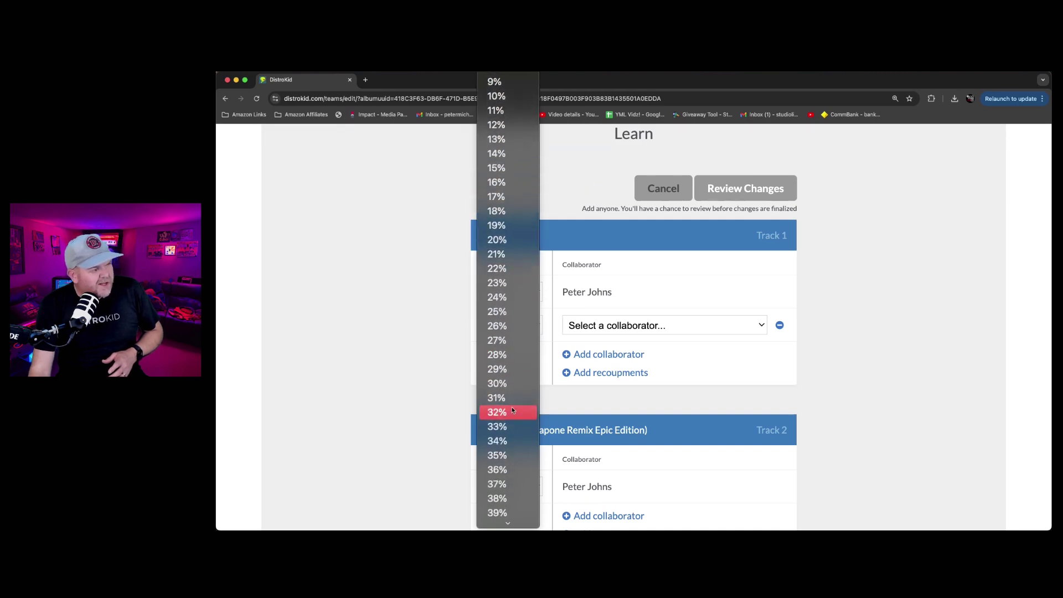
scroll(512, 410, "down", 1)
left_click(512, 410)
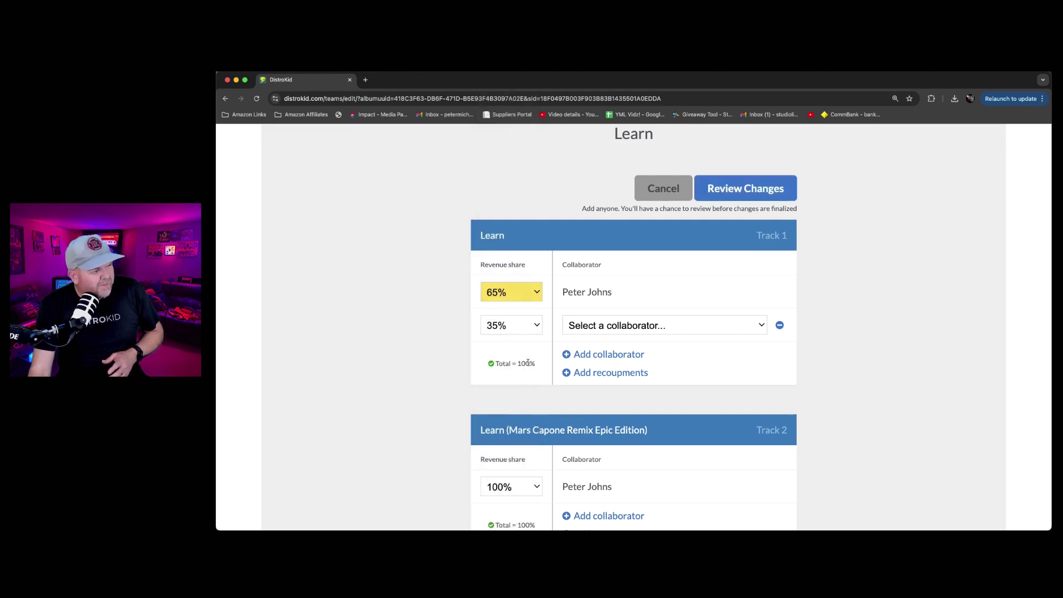
- Add a second collaborator row to Track 1 with a 35% revenue share
left_click(594, 354)
left_click(509, 358)
scroll(503, 394, "down", 10)
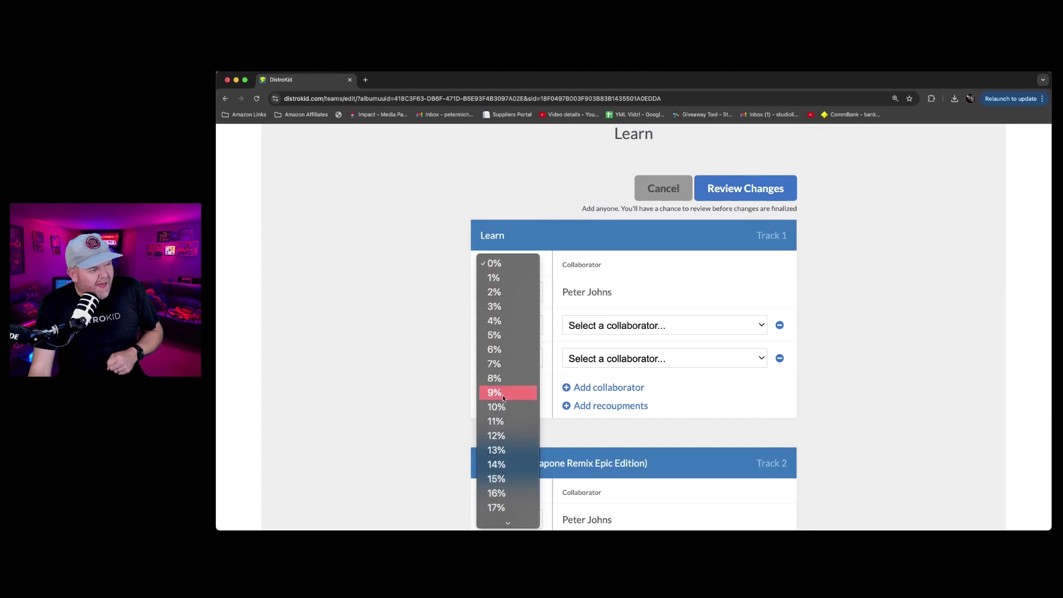
scroll(503, 394, "down", 8)
left_click(503, 396)
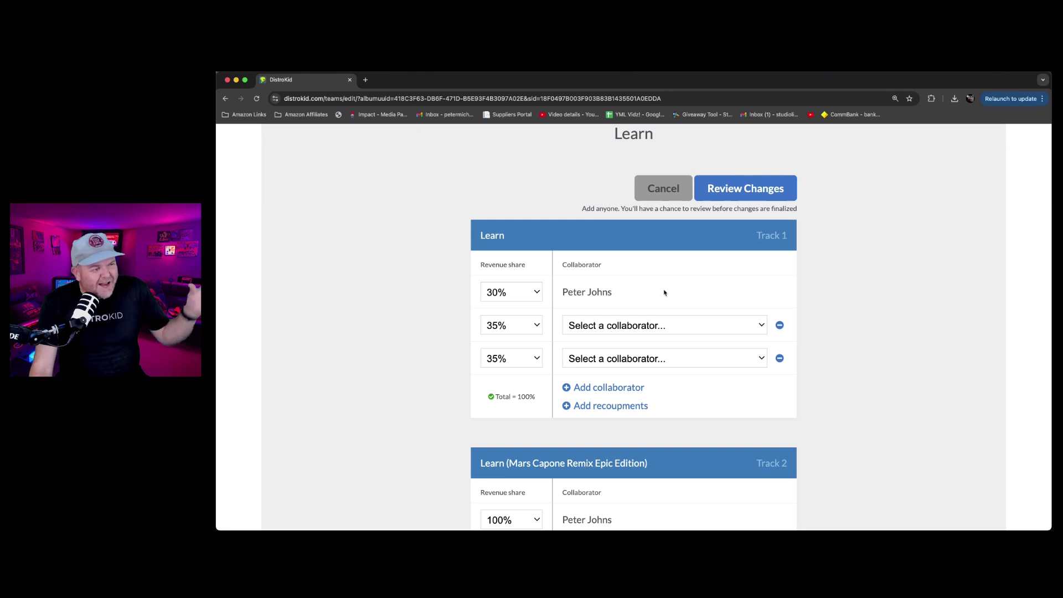
- Set the account owner's revenue share of Track 2, Learn (Mars Capone Remix Epic Edition), to 25%
scroll(886, 310, "up", 1)
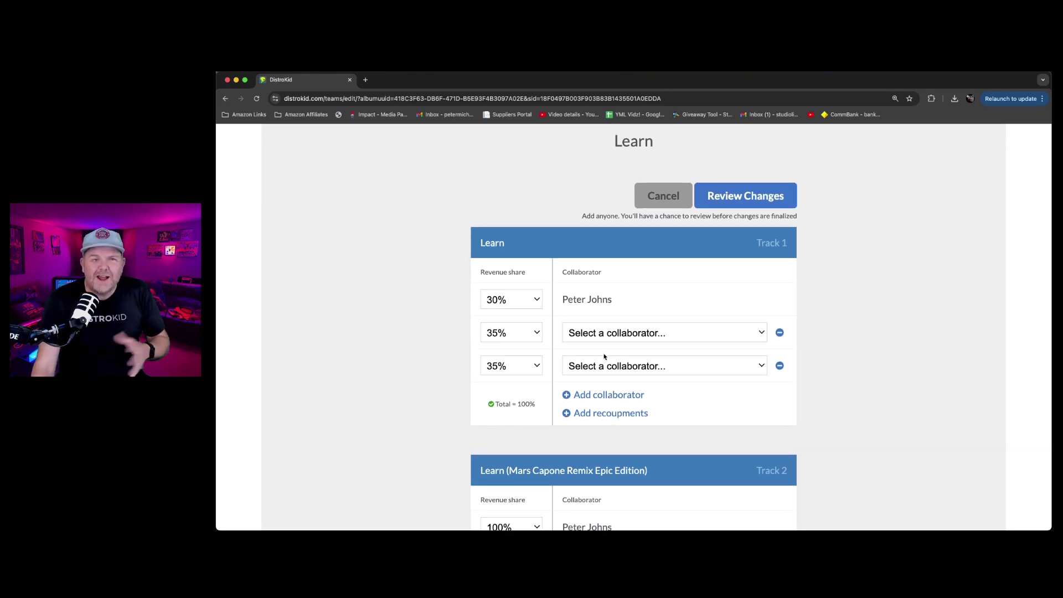
scroll(739, 318, "down", 3)
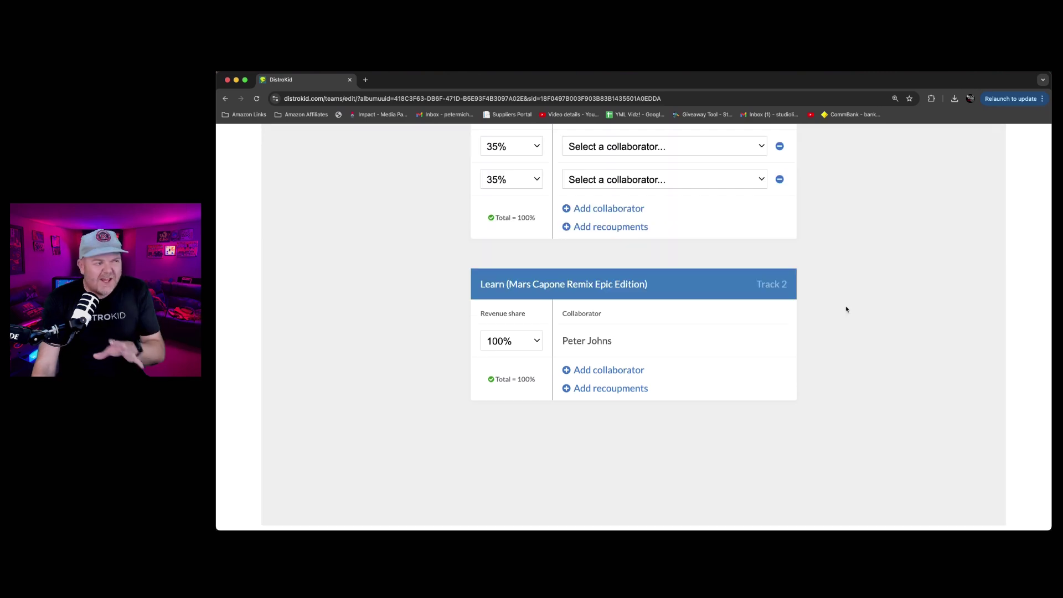
left_click(516, 340)
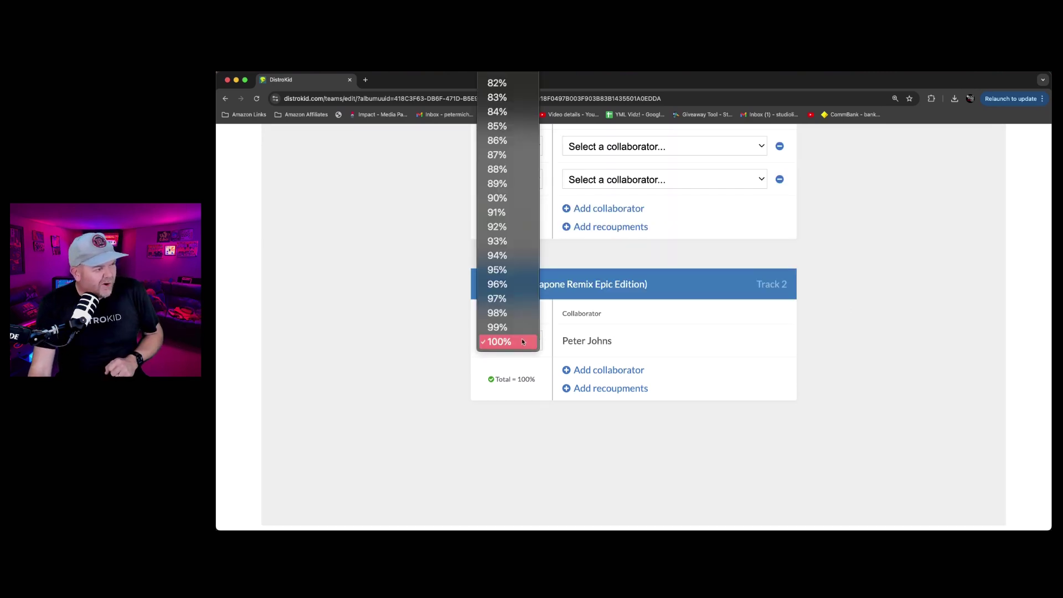
scroll(511, 167, "up", 5)
scroll(511, 170, "up", 10)
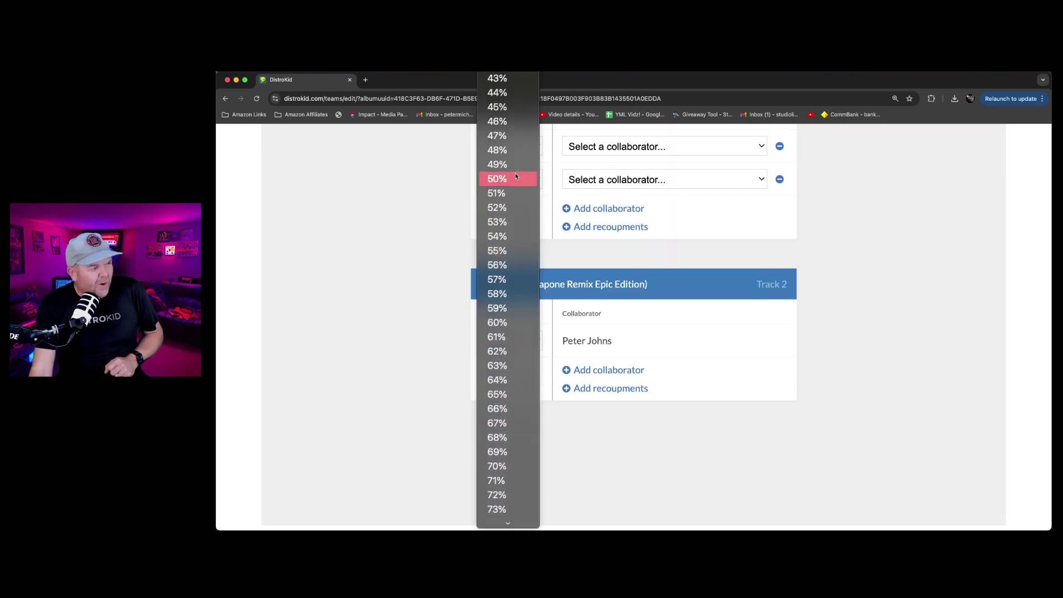
scroll(515, 173, "up", 2)
scroll(515, 172, "down", 2)
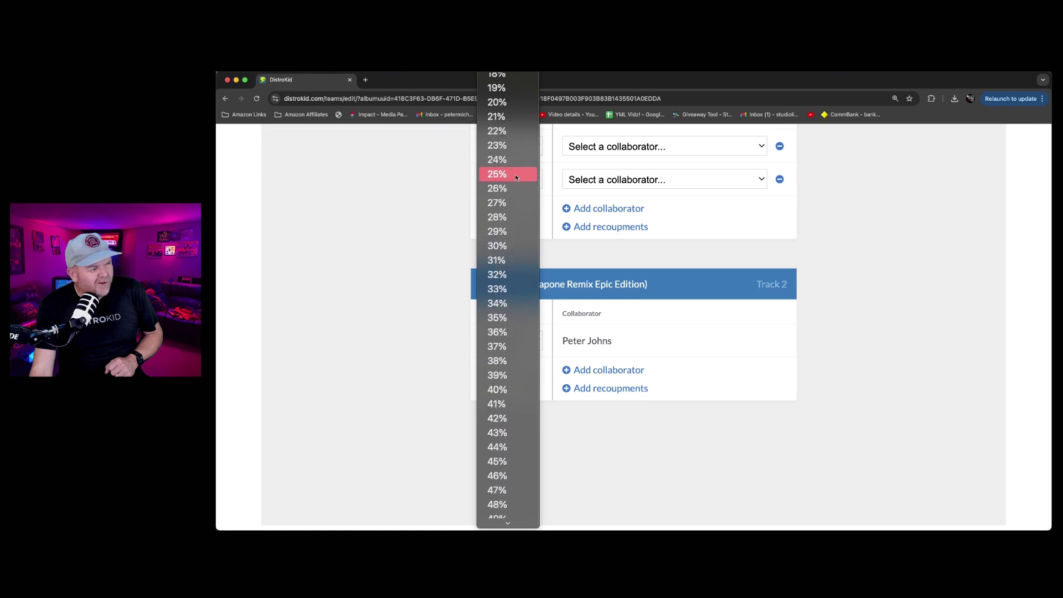
left_click(513, 174)
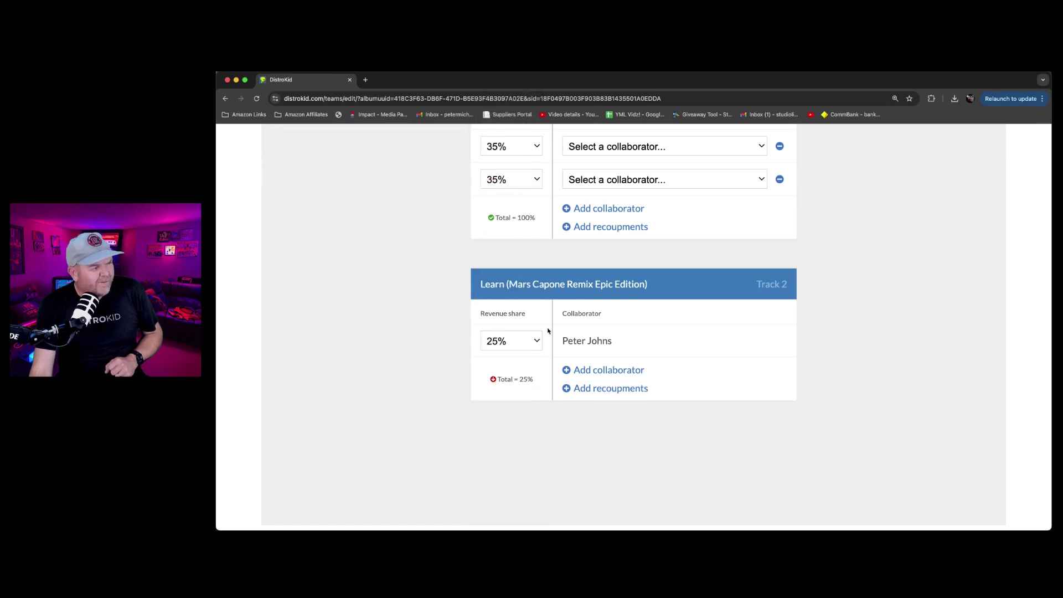
- Add a collaborator row to Track 2 with a 25% revenue share
left_click(589, 372)
left_click(511, 374)
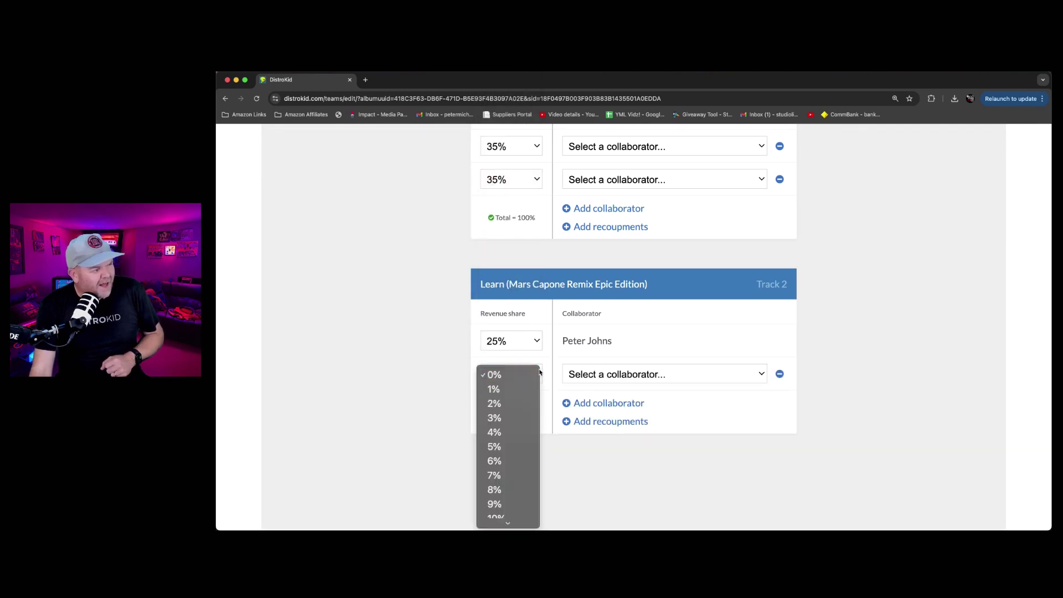
scroll(514, 407, "down", 3)
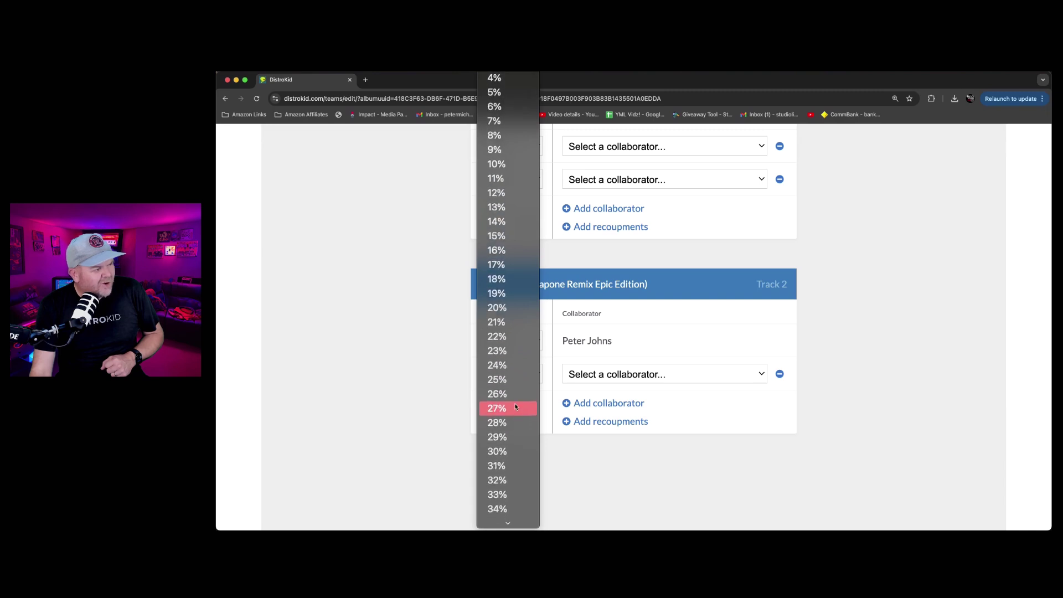
left_click(514, 381)
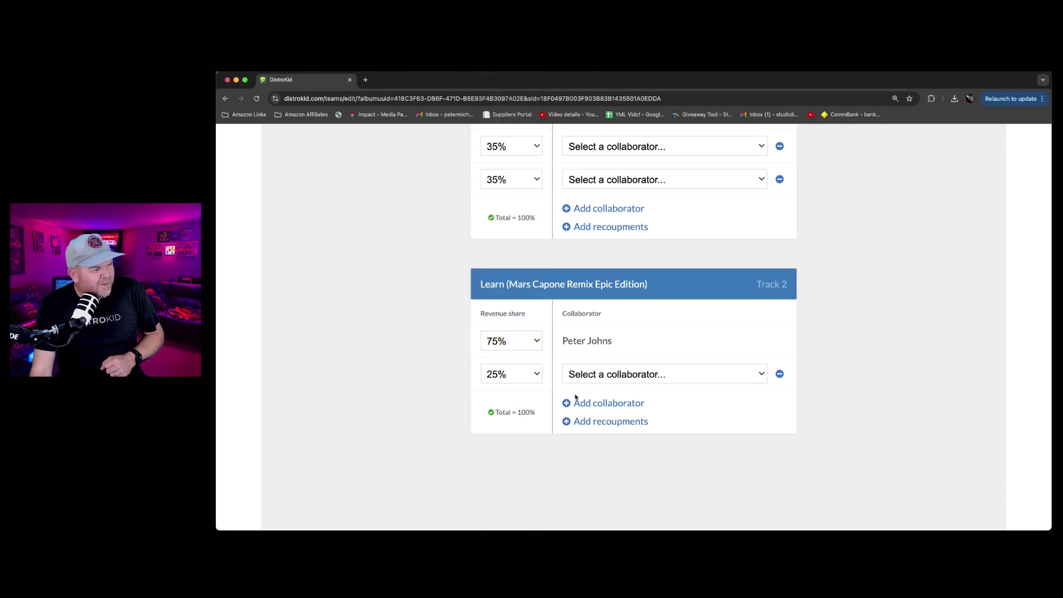
- Add a second collaborator row to Track 2 and set the account owner's revenue share back to 25%
left_click(591, 409)
left_click(533, 407)
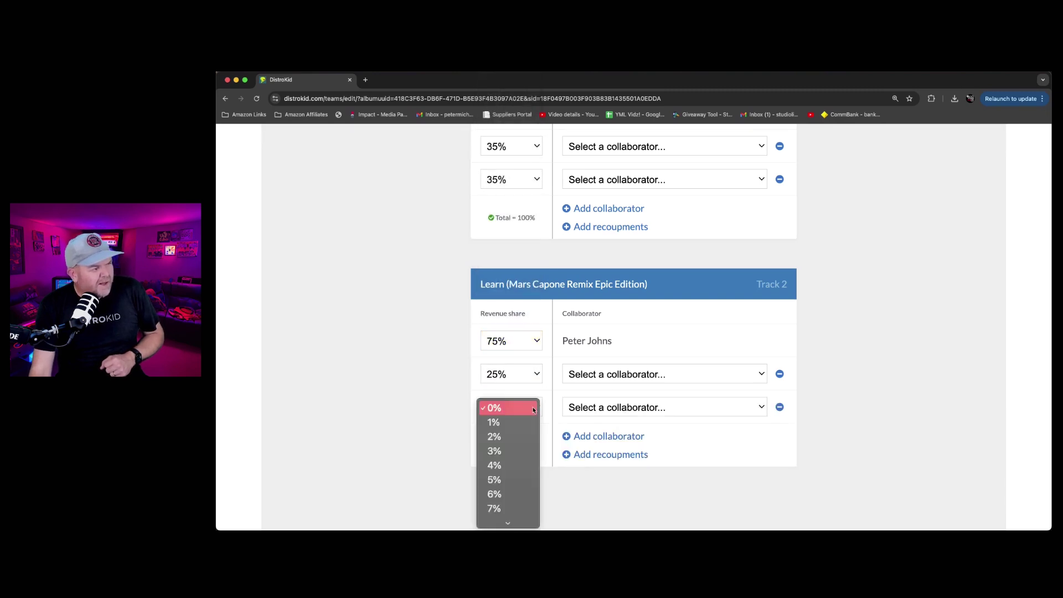
scroll(522, 431, "down", 1)
left_click(623, 321)
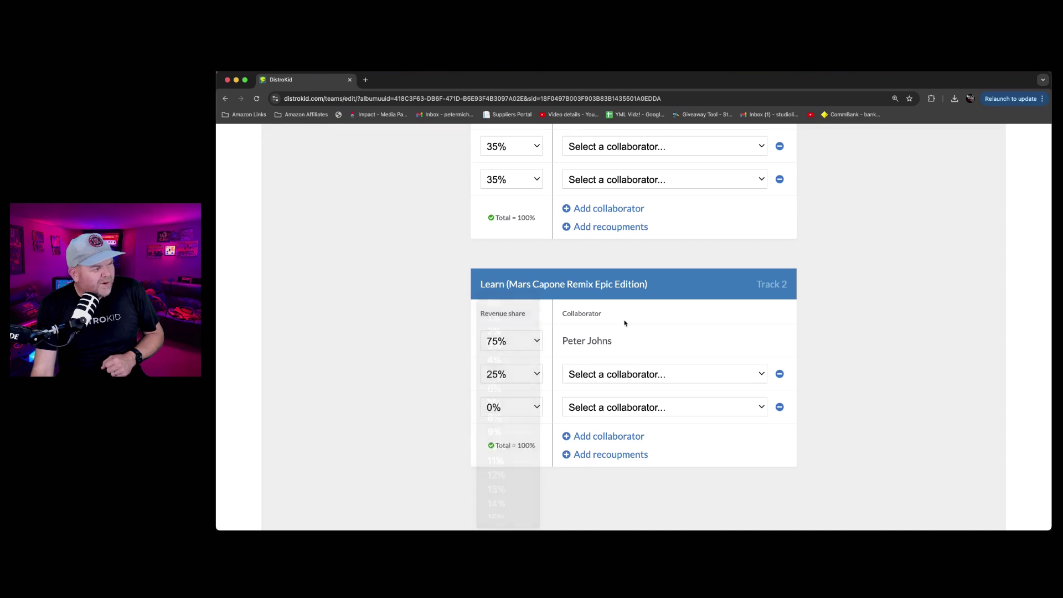
left_click(534, 339)
scroll(518, 243, "up", 10)
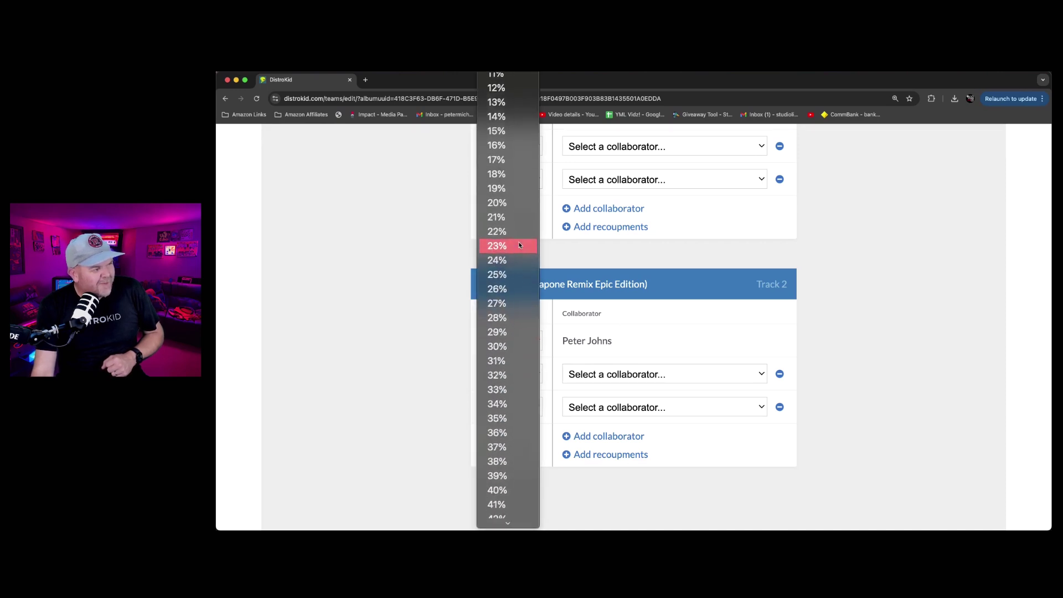
scroll(519, 246, "down", 5)
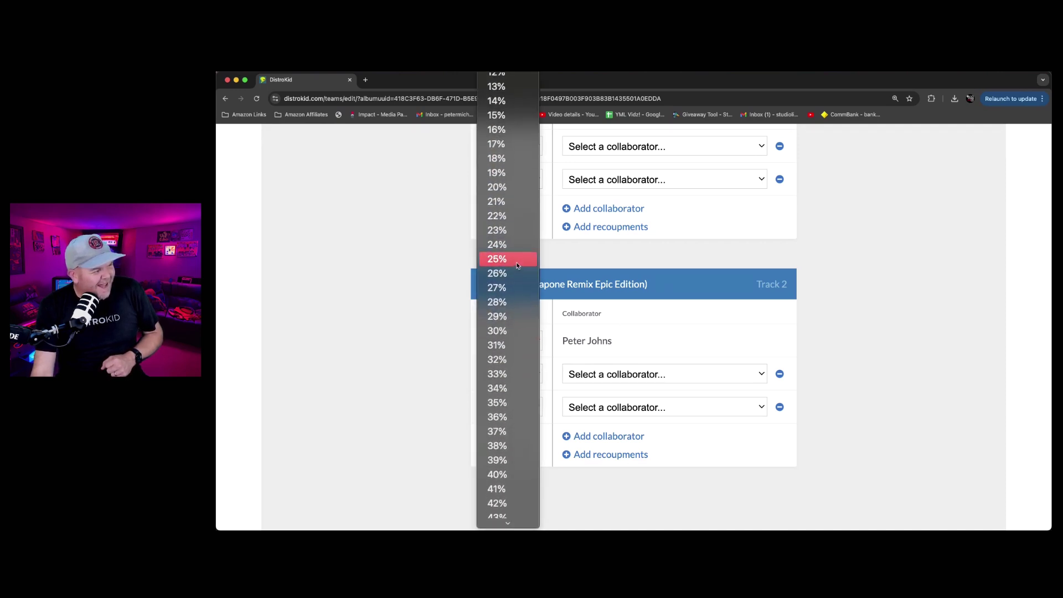
left_click(517, 260)
- Set the revenue share of Track 2's second added collaborator to 50%
left_click(530, 412)
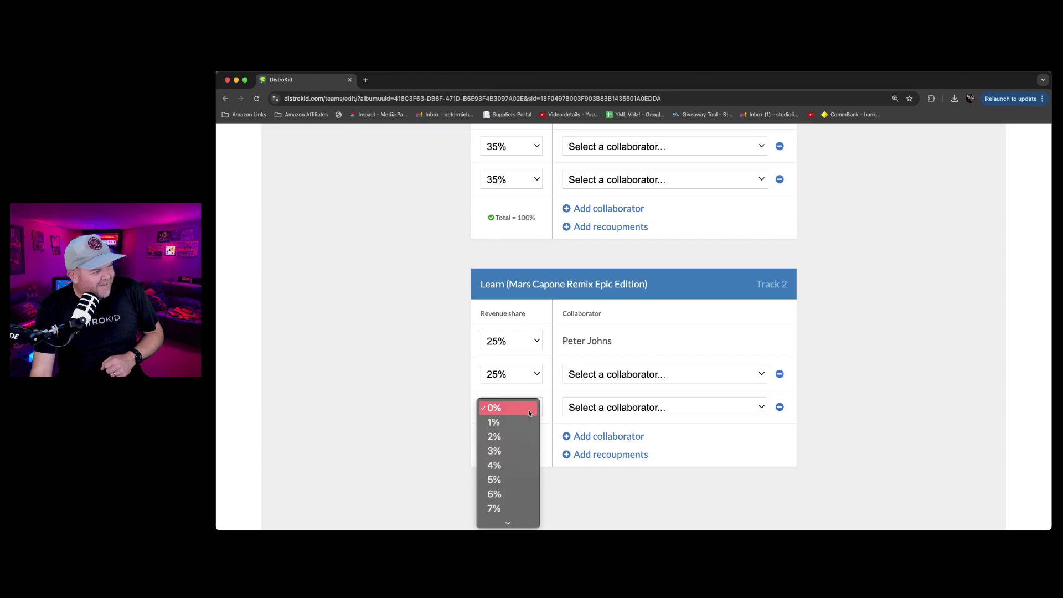
scroll(520, 441, "down", 10)
scroll(521, 441, "down", 9)
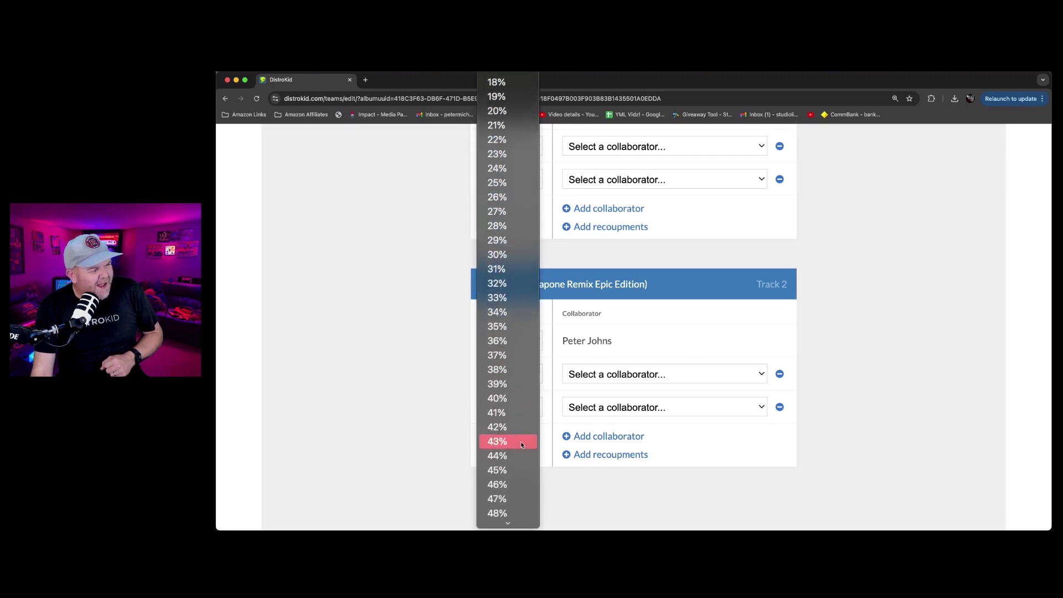
left_click(520, 420)
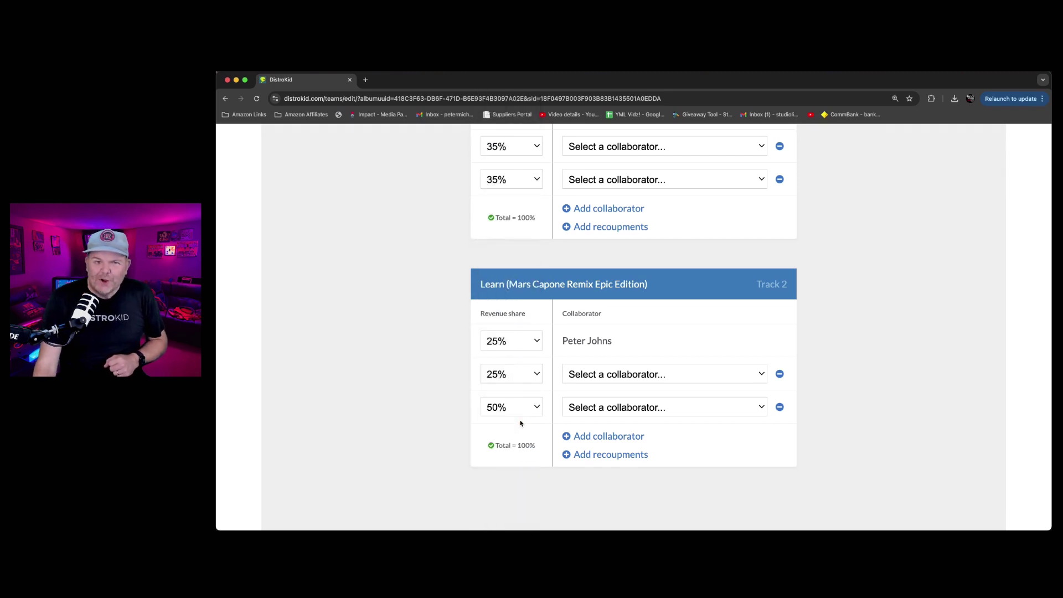